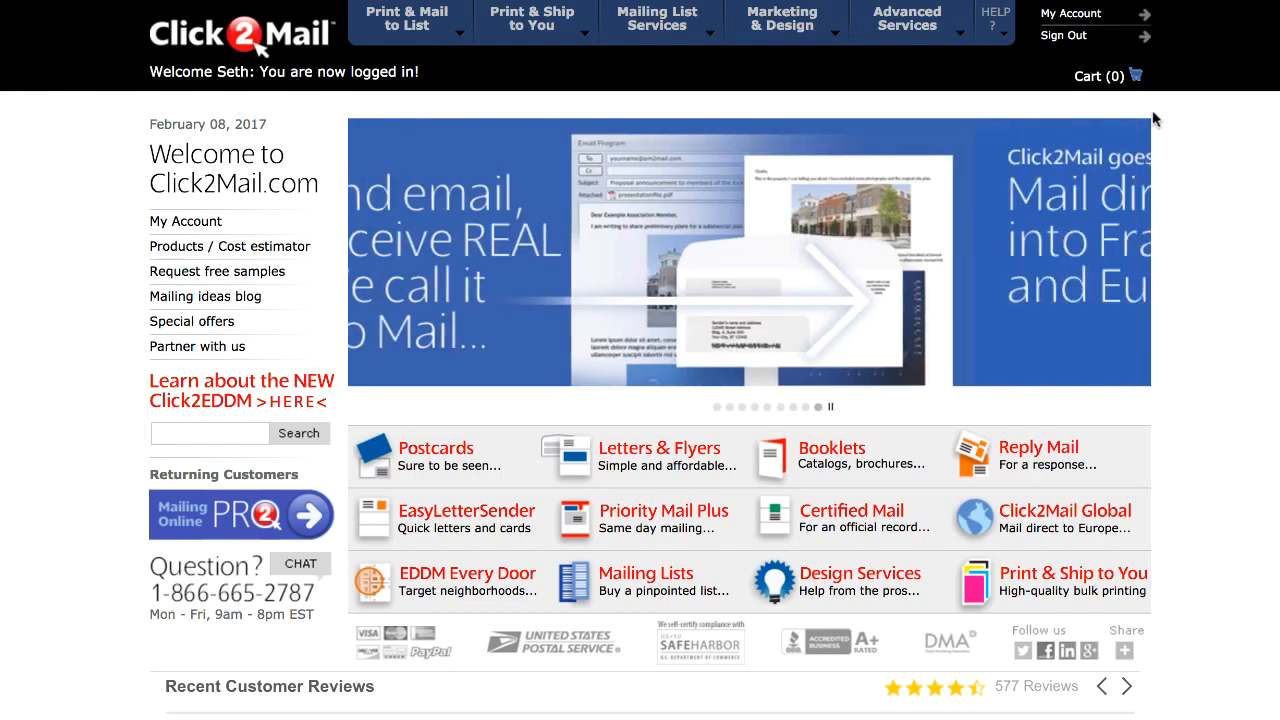
Step: Upload the Blind Offer - Window Envelope (Click2Mail Format).docx file to My Documents as a Letter 8.5 x 11 product
left_click(1071, 14)
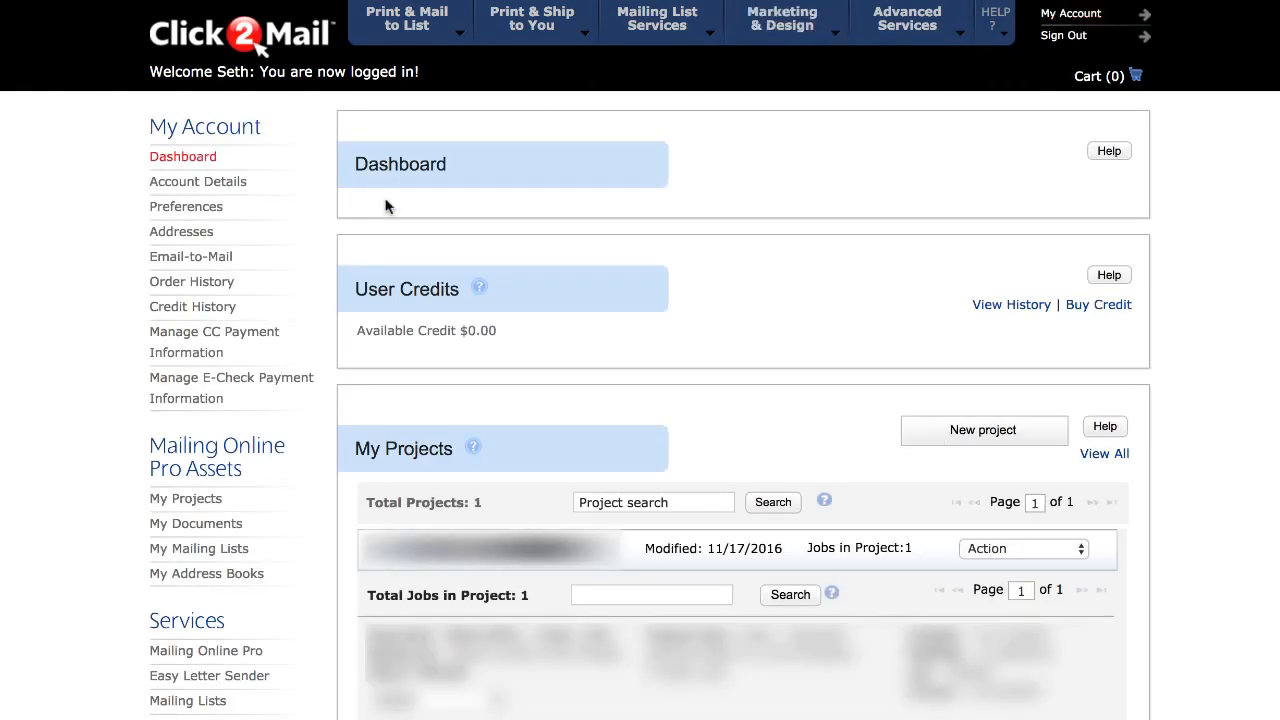
left_click(208, 530)
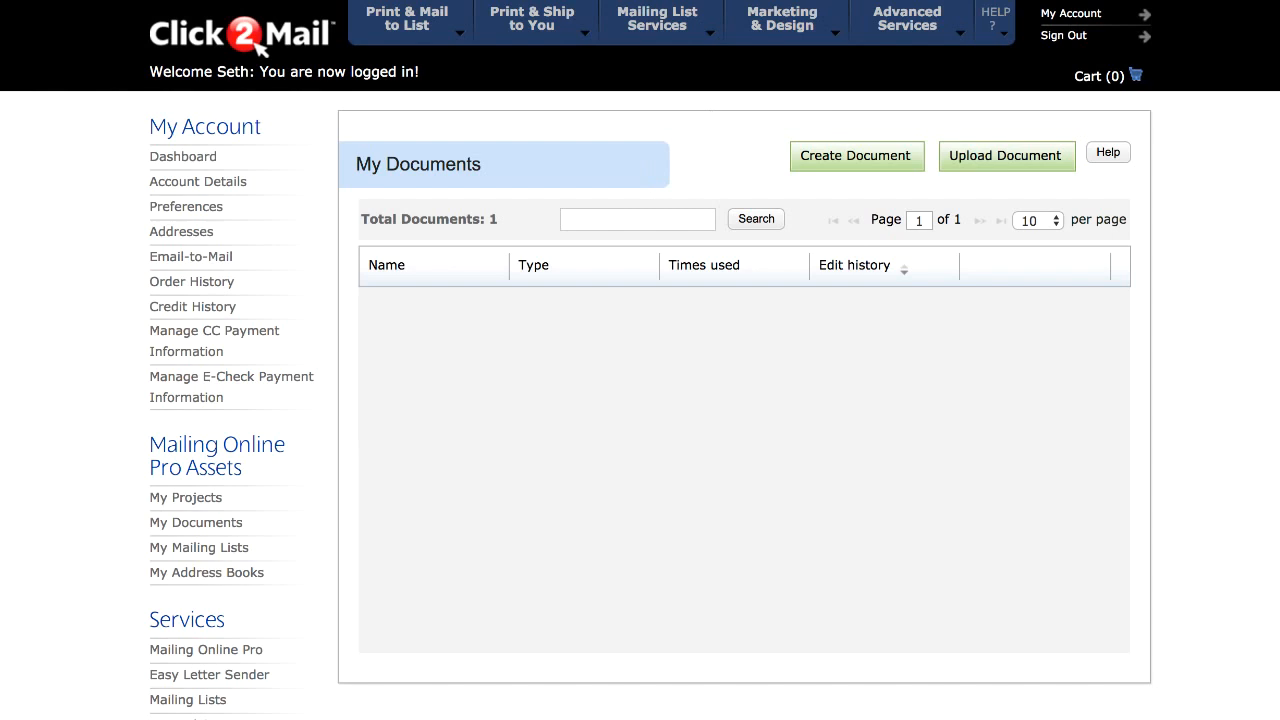
left_click(966, 163)
left_click(683, 219)
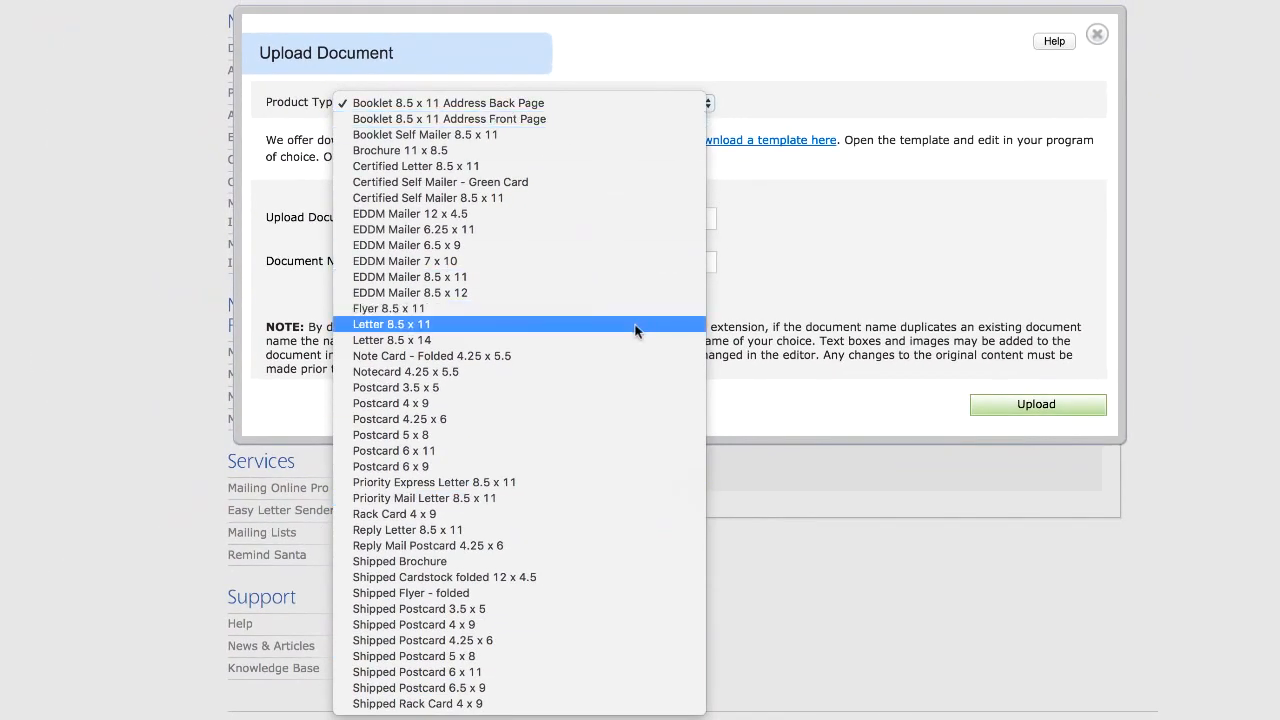
left_click(636, 324)
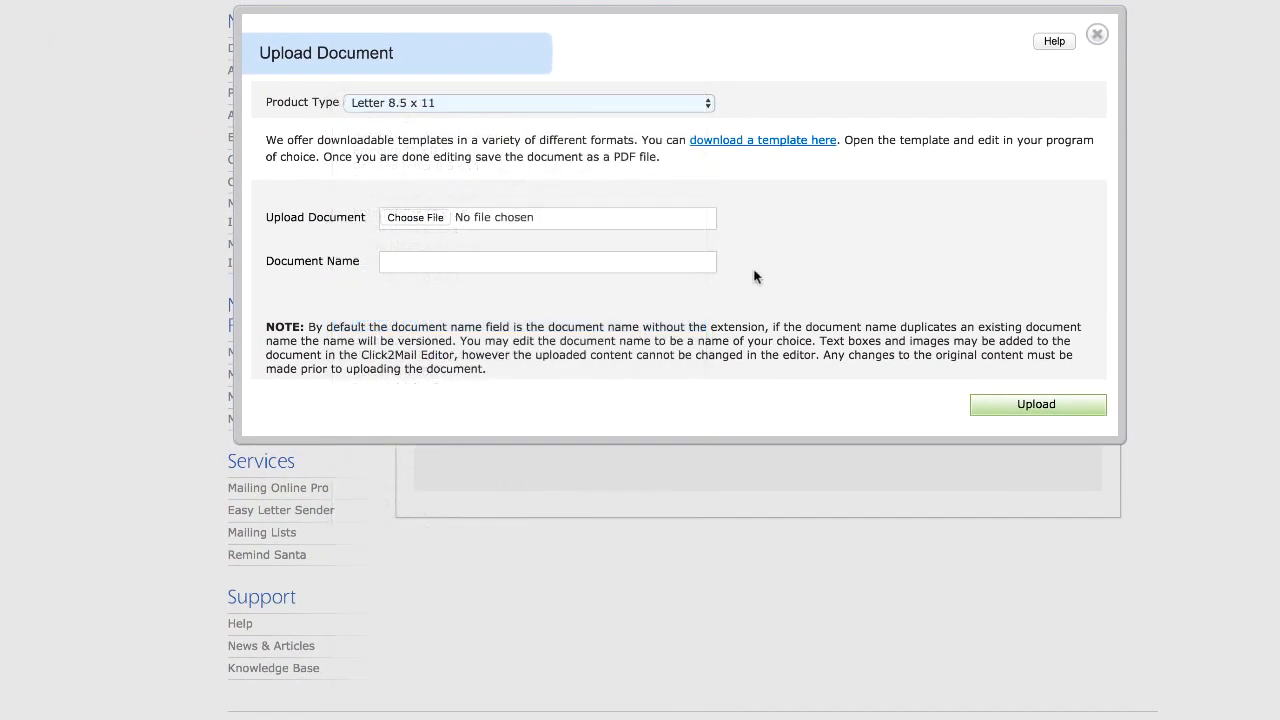
left_click(411, 219)
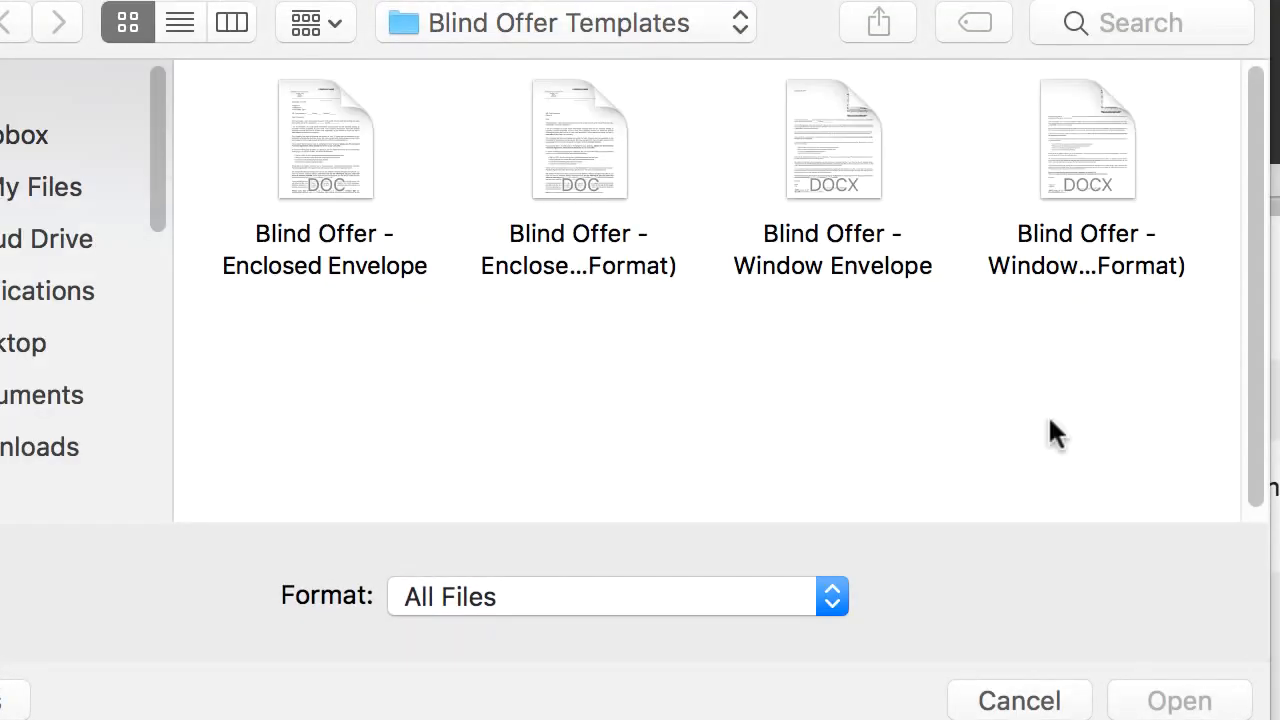
left_click(1114, 165)
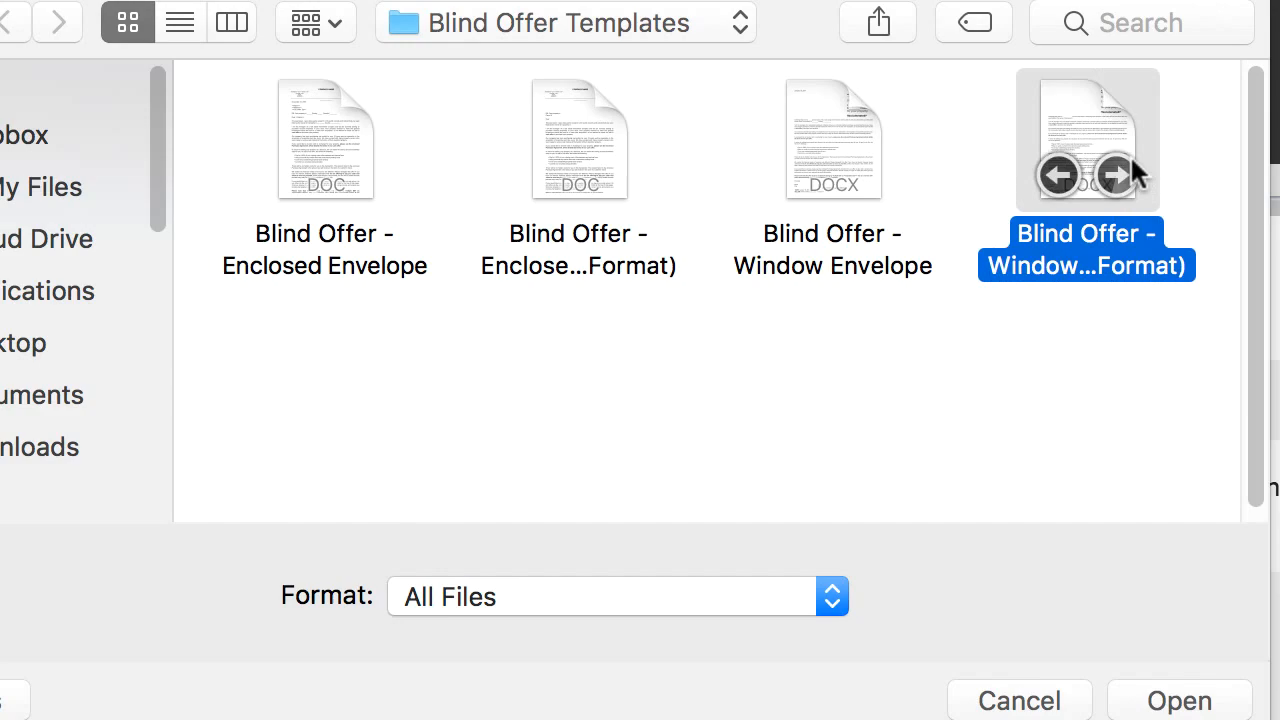
left_click(1160, 702)
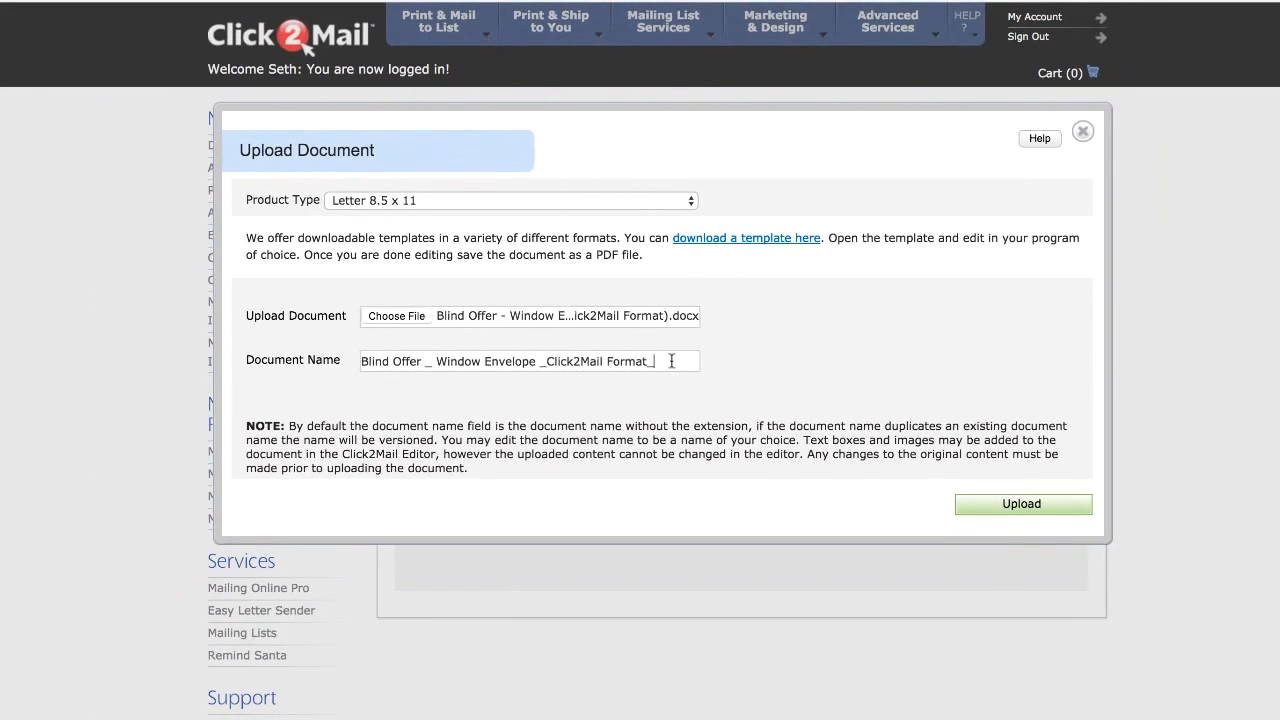
left_click(1020, 504)
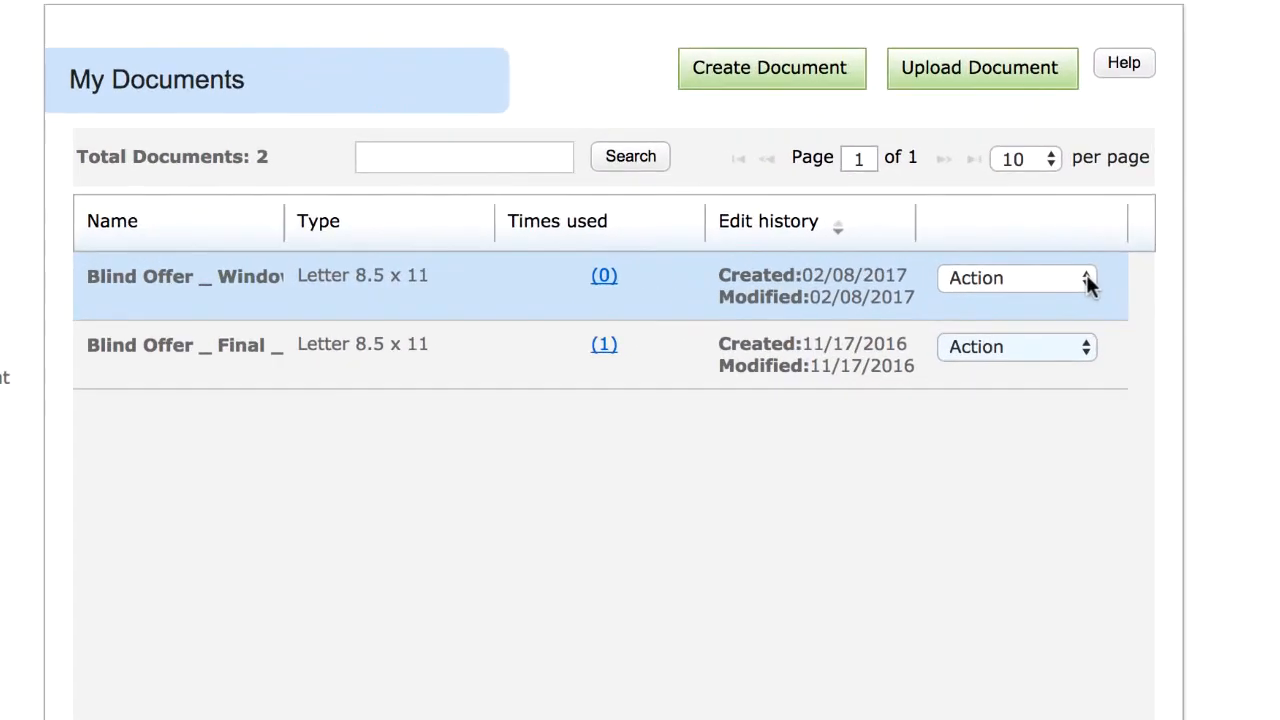
Step: Open the uploaded Blind Offer letter for editing and upload the Sonoma_County_FINAL.xls mailing list to it
left_click(1040, 281)
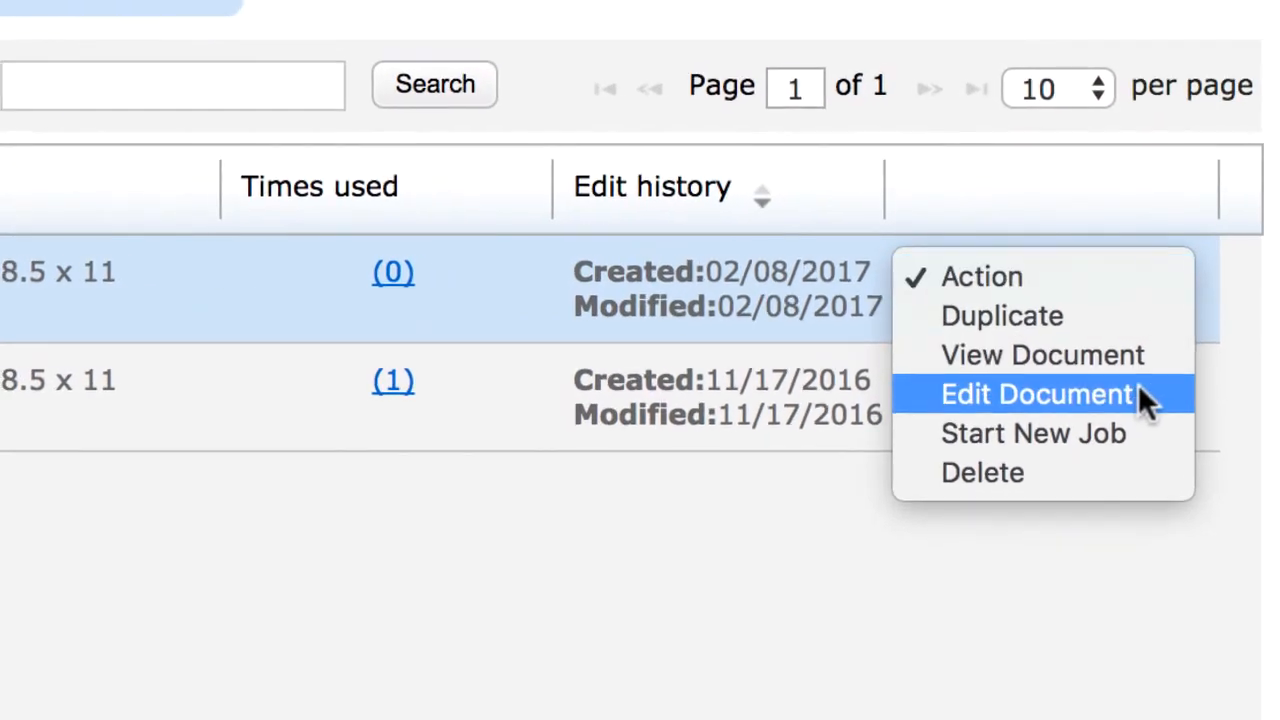
left_click(1141, 396)
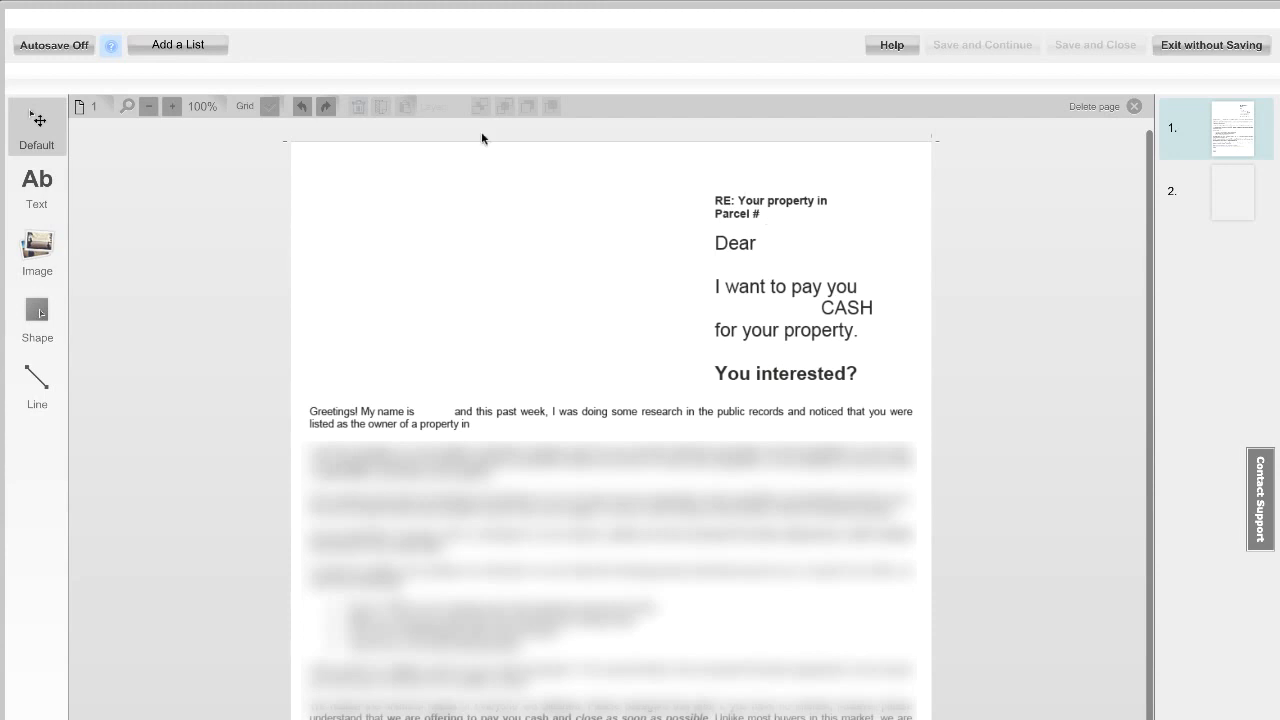
left_click(176, 50)
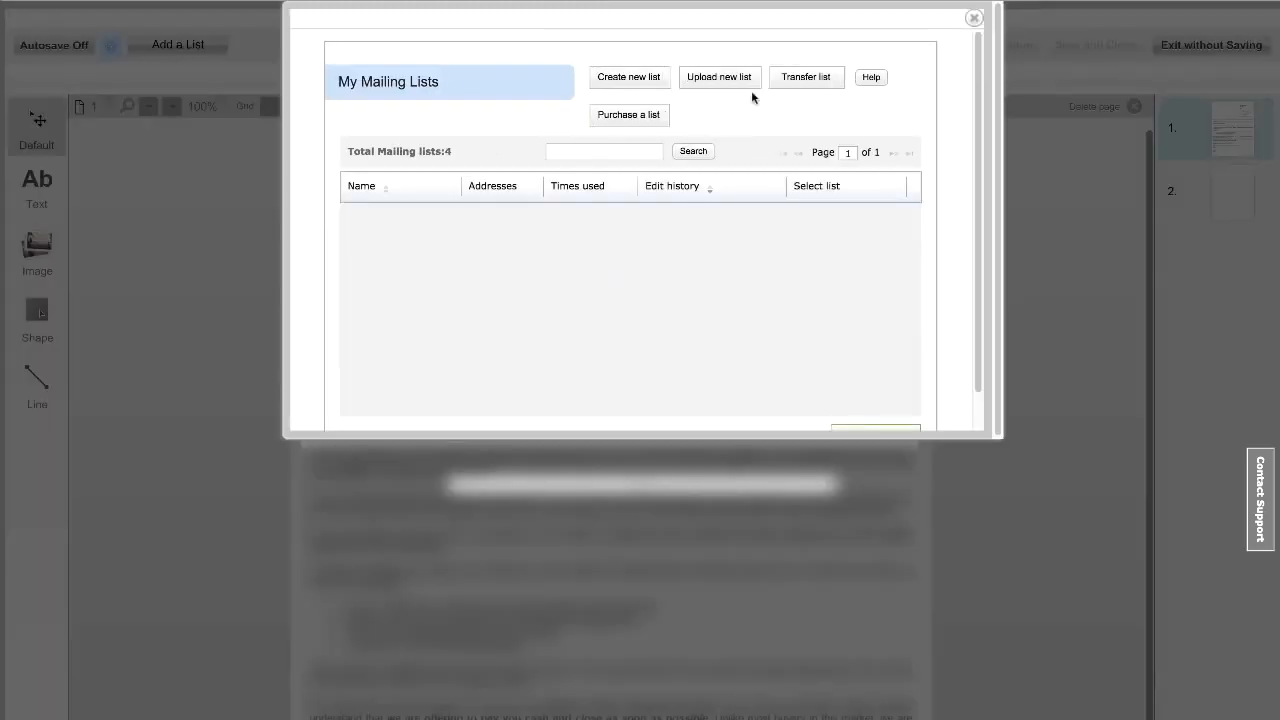
left_click(723, 80)
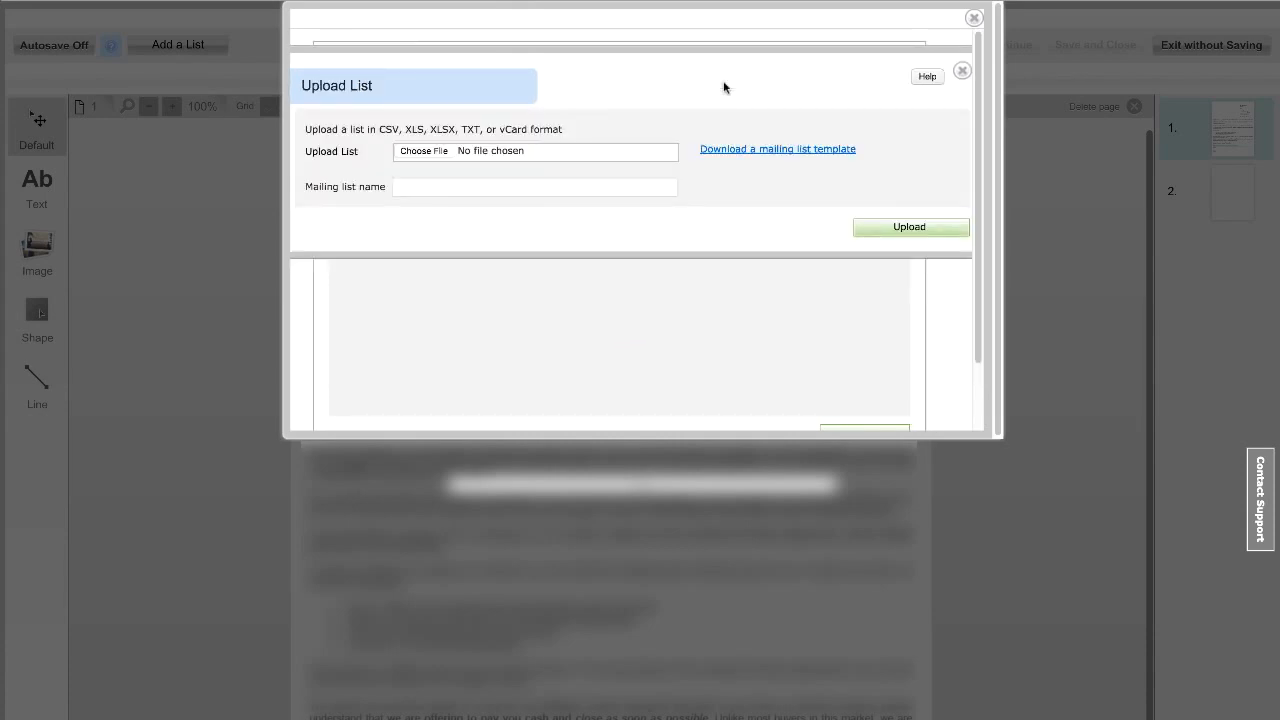
left_click(424, 151)
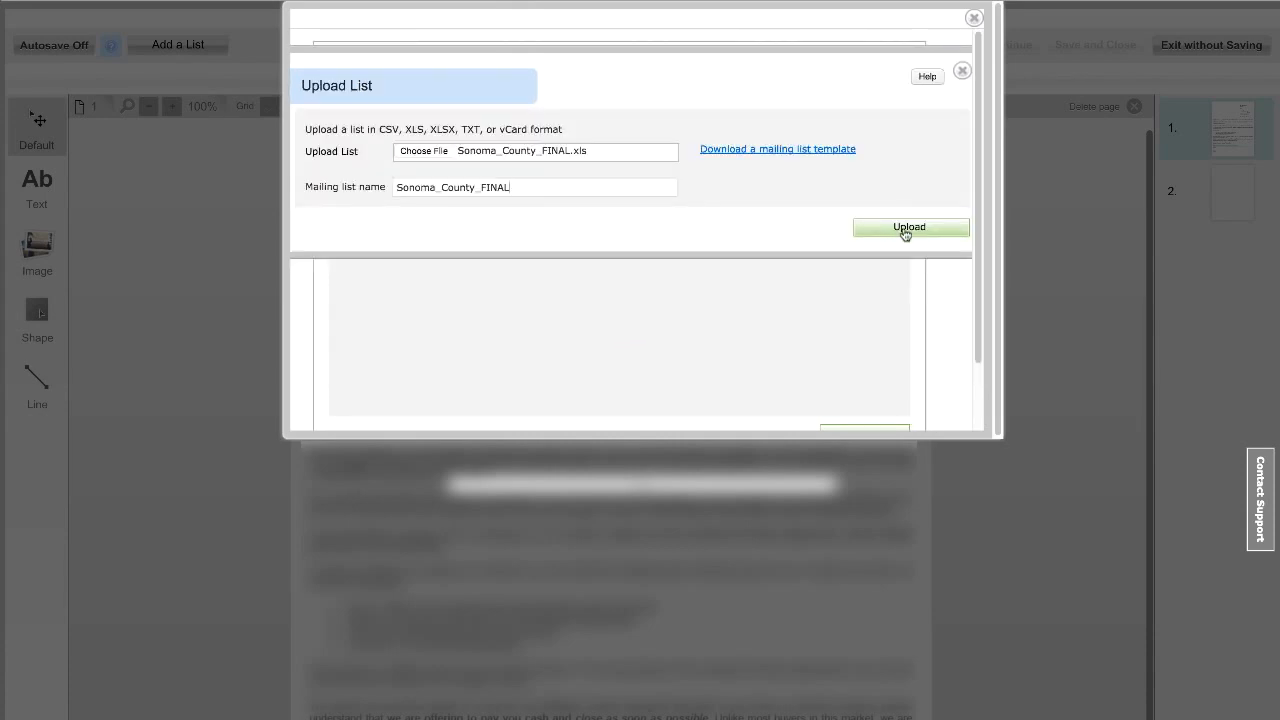
left_click(907, 228)
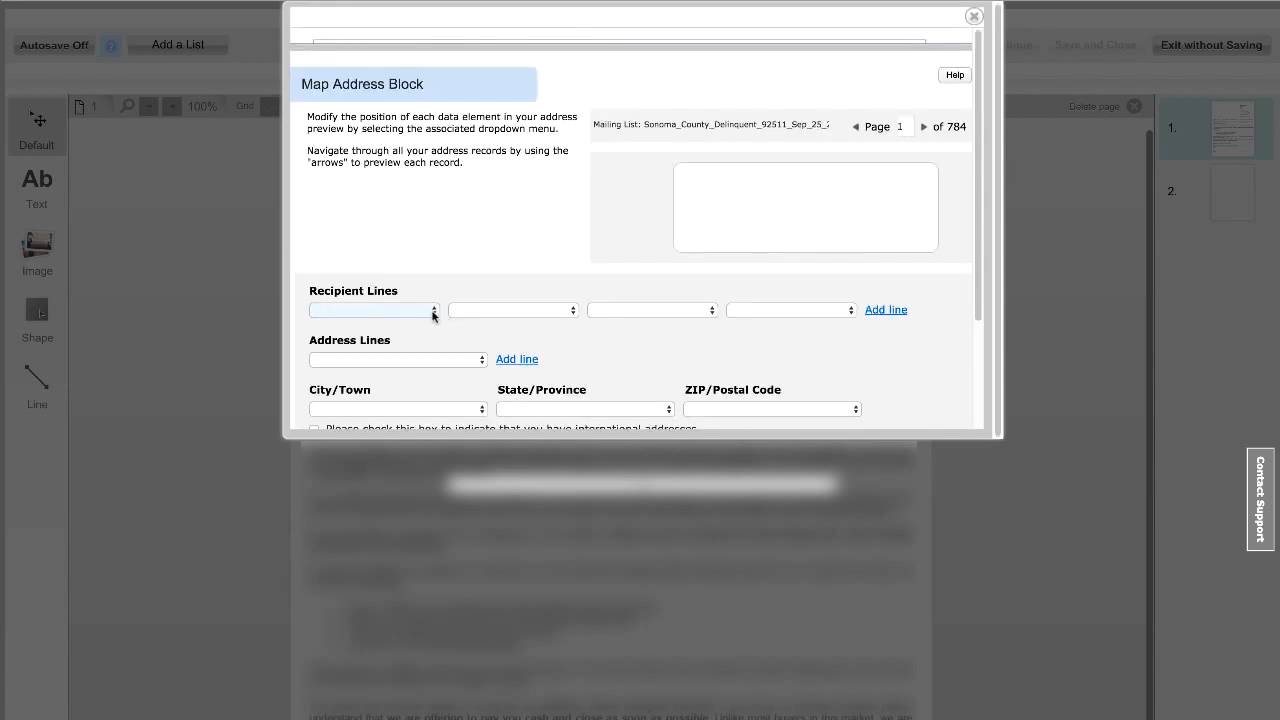
Step: Map the address block's recipient line to OWNERNAMEFORMATTED and its address line to MAILADDRESS
left_click(434, 312)
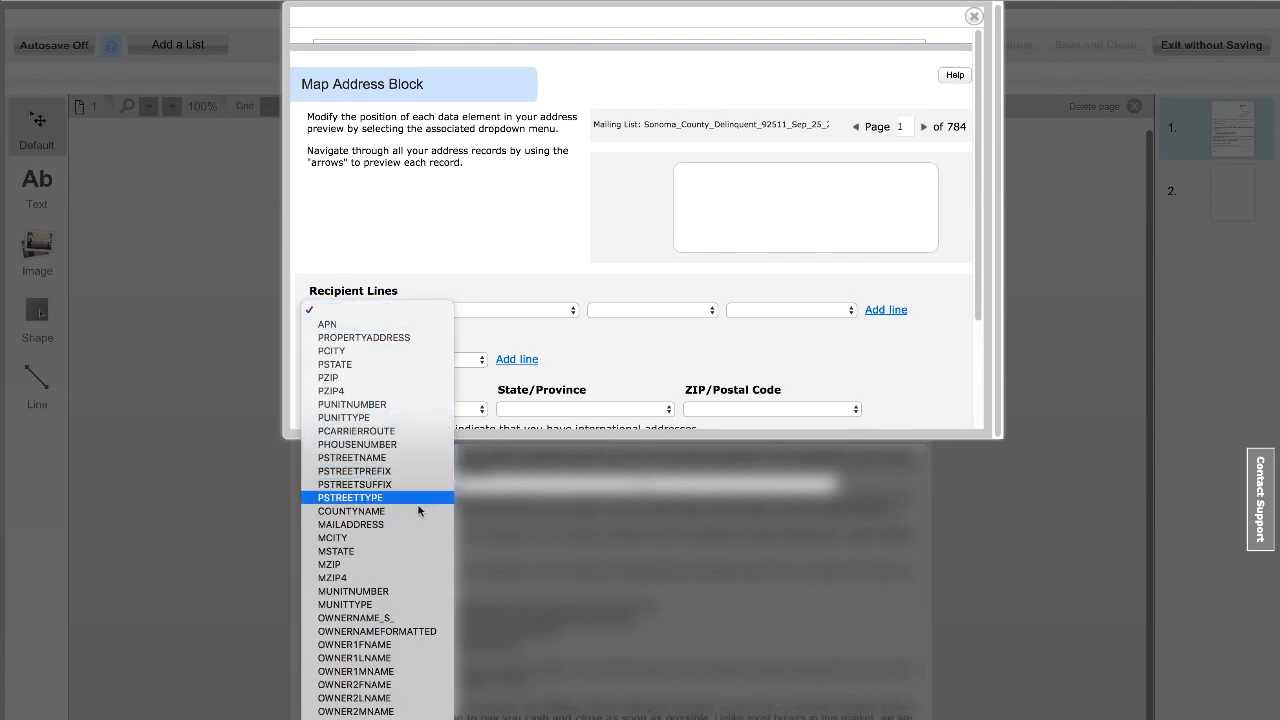
left_click(406, 633)
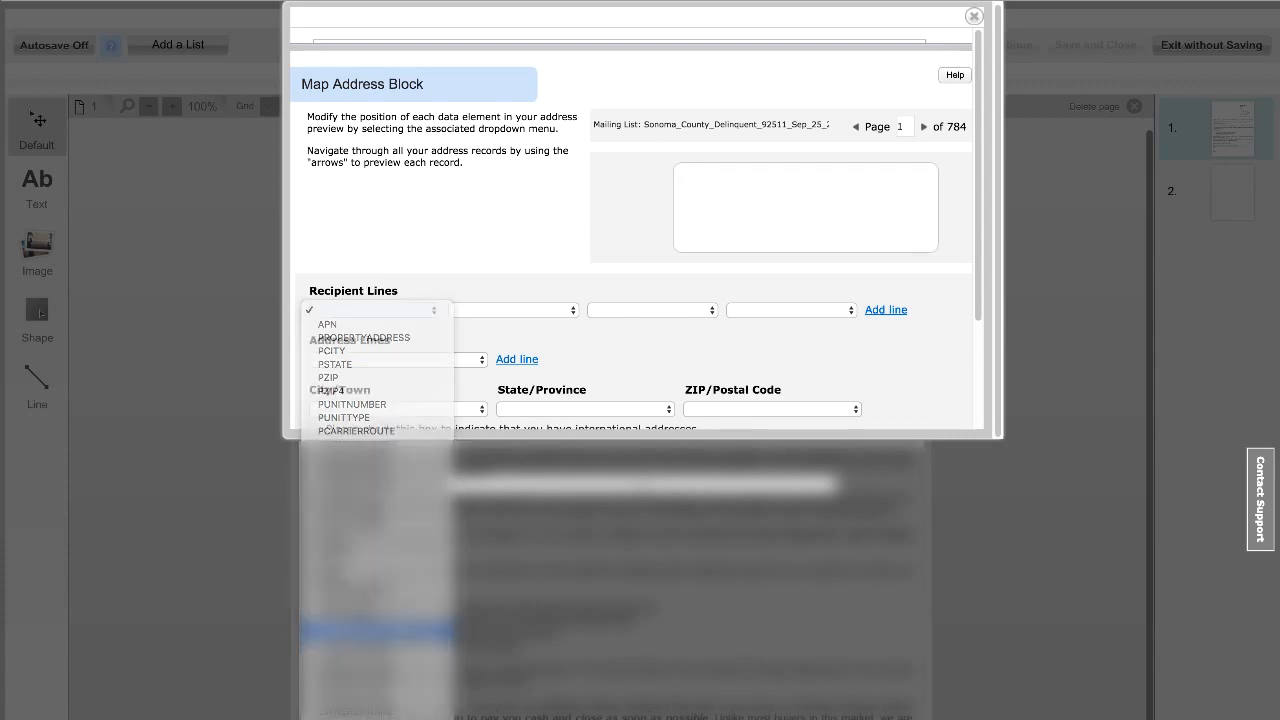
left_click(466, 361)
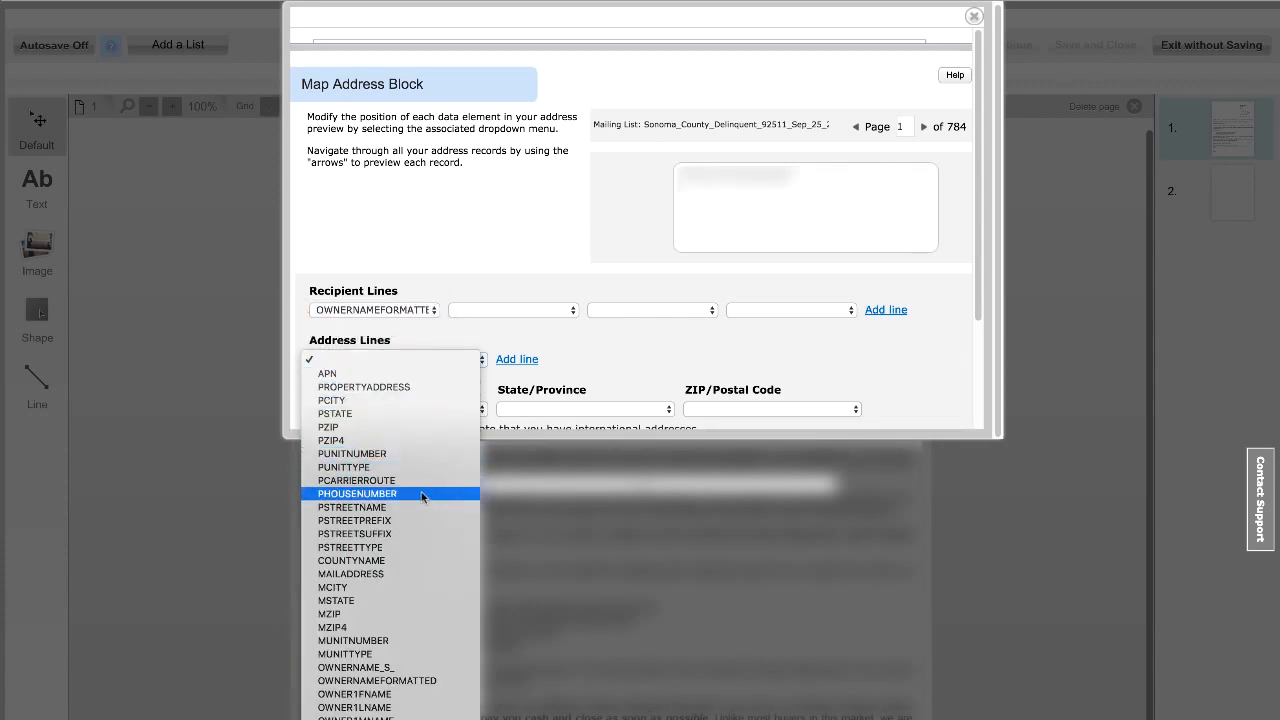
left_click(420, 574)
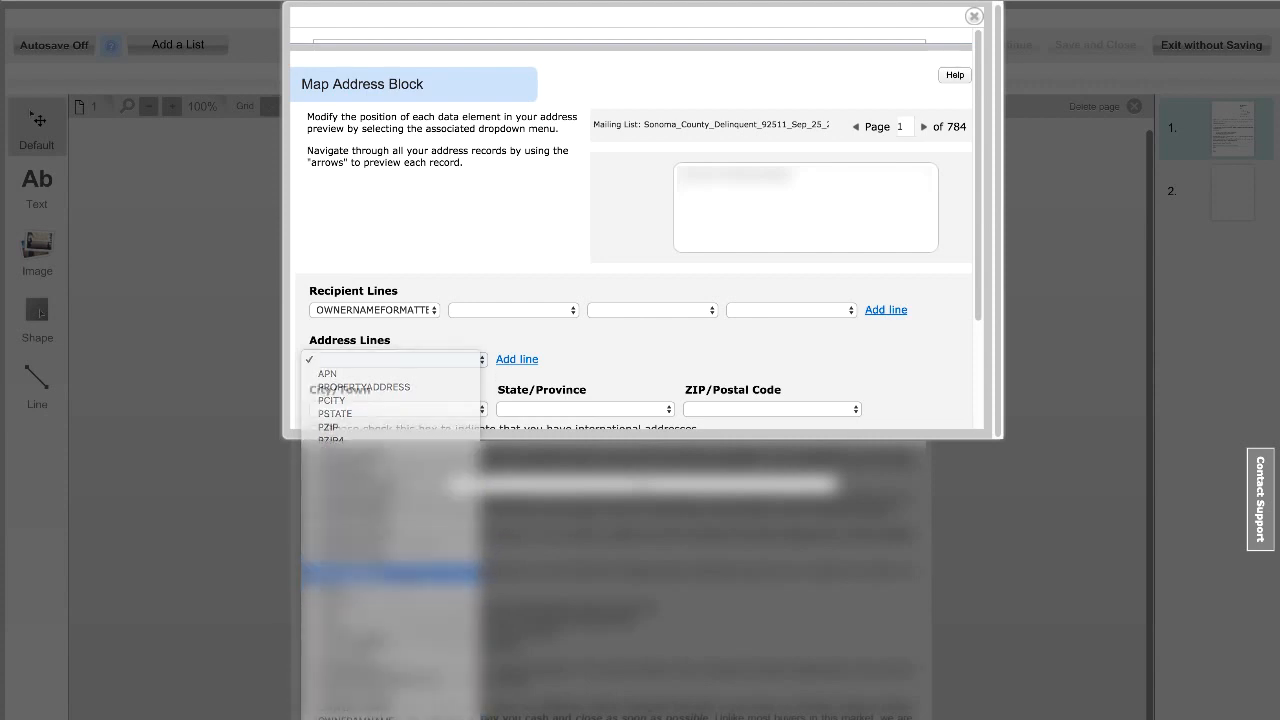
left_click(508, 362)
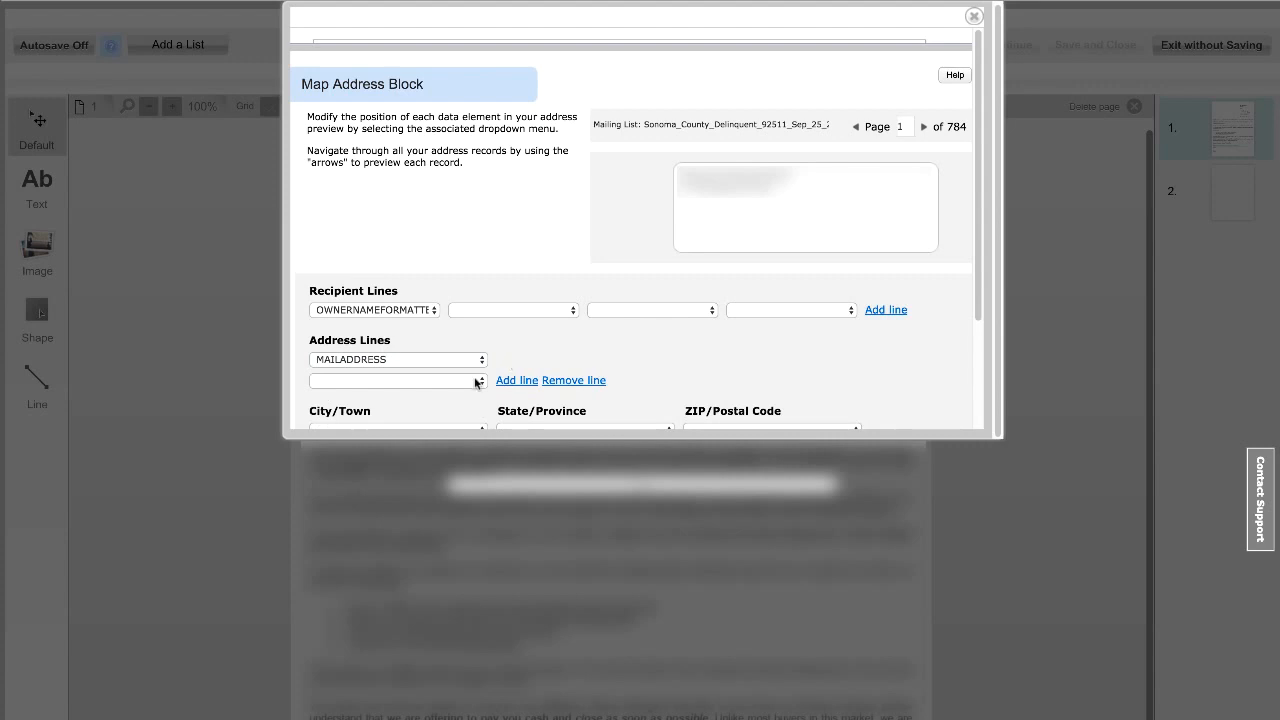
left_click(569, 381)
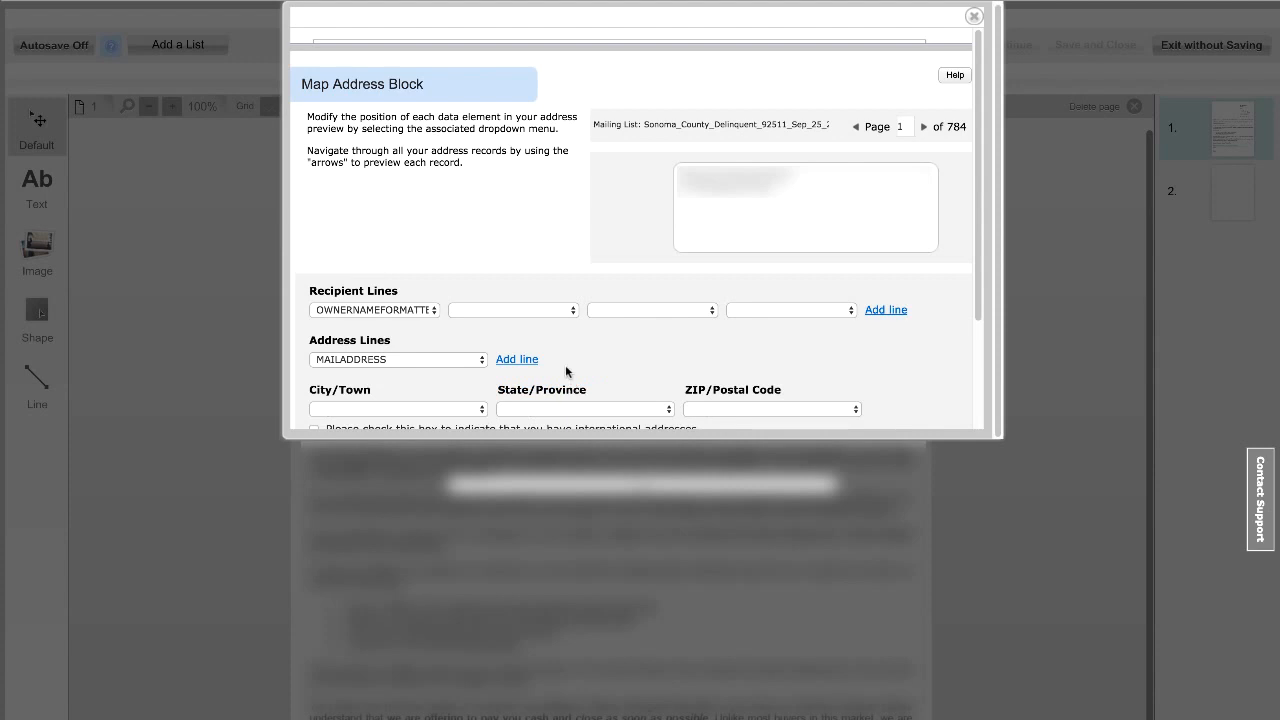
Step: Map City/Town to MCITY, State/Province to MSTATE and ZIP/Postal Code to MZIP, then save the address mapping
scroll(566, 366, "down", 3)
left_click(476, 280)
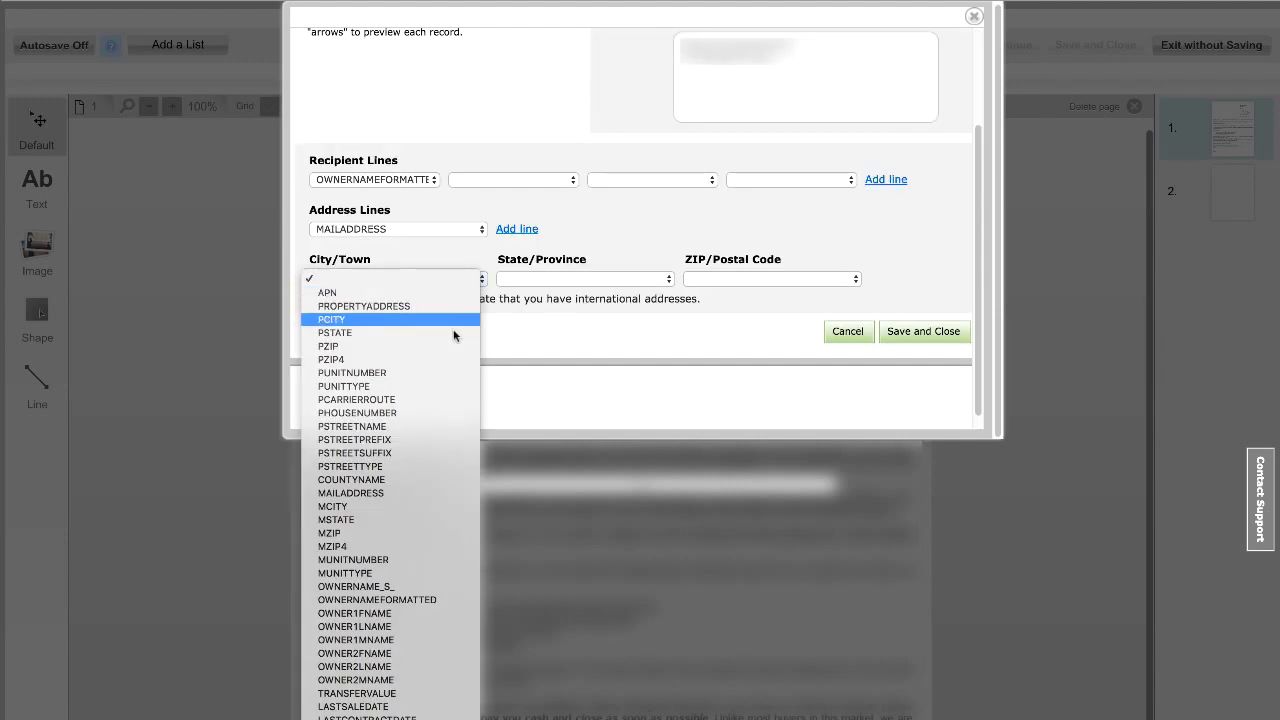
left_click(448, 507)
left_click(655, 280)
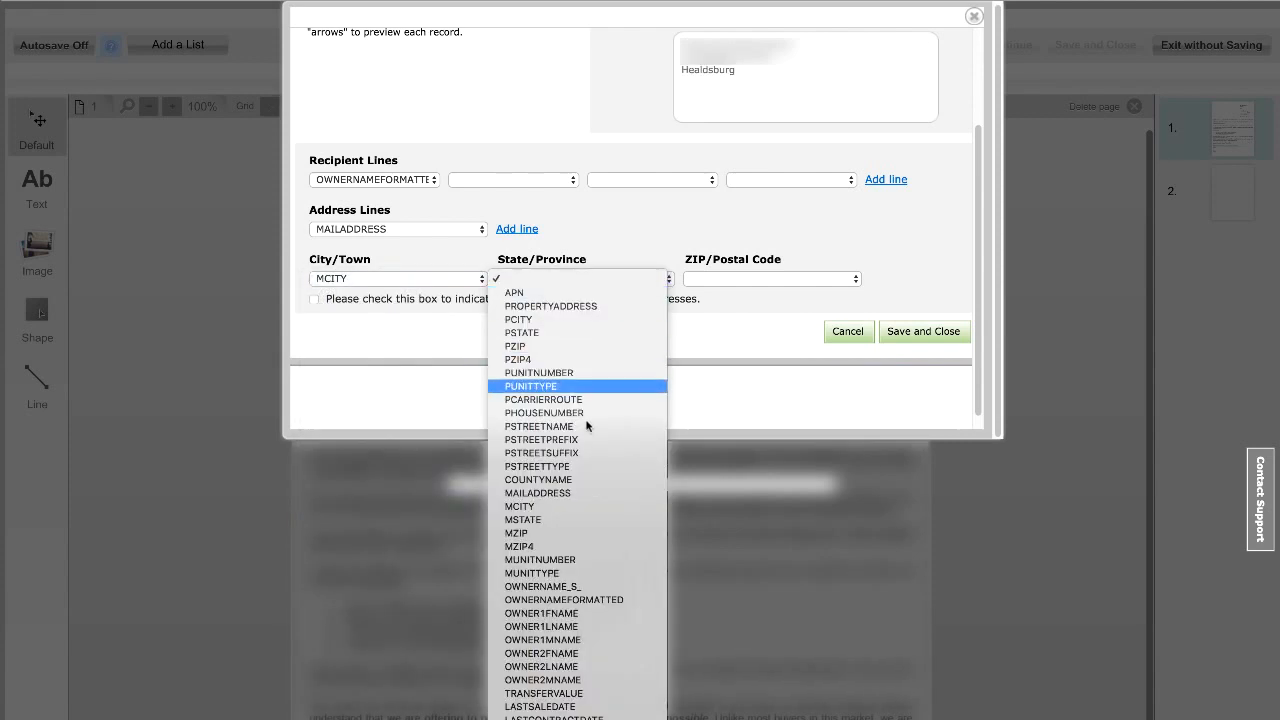
left_click(540, 520)
left_click(807, 278)
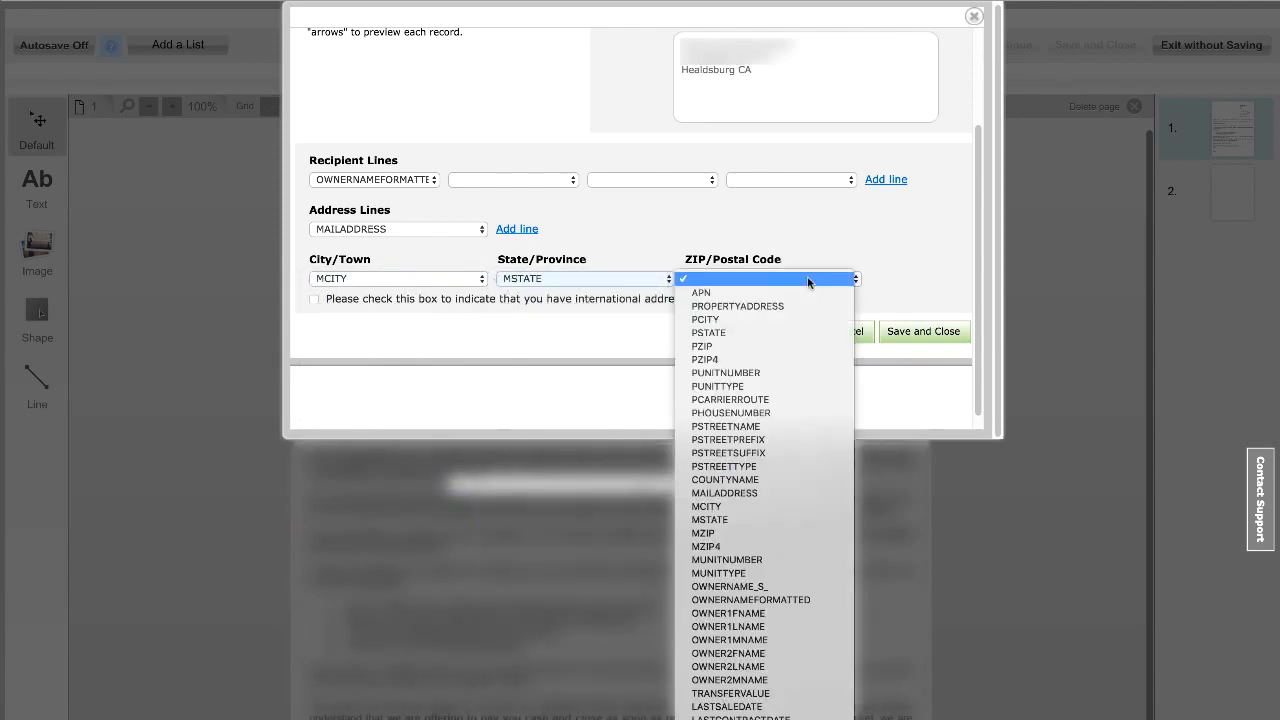
left_click(778, 533)
scroll(837, 317, "up", 2)
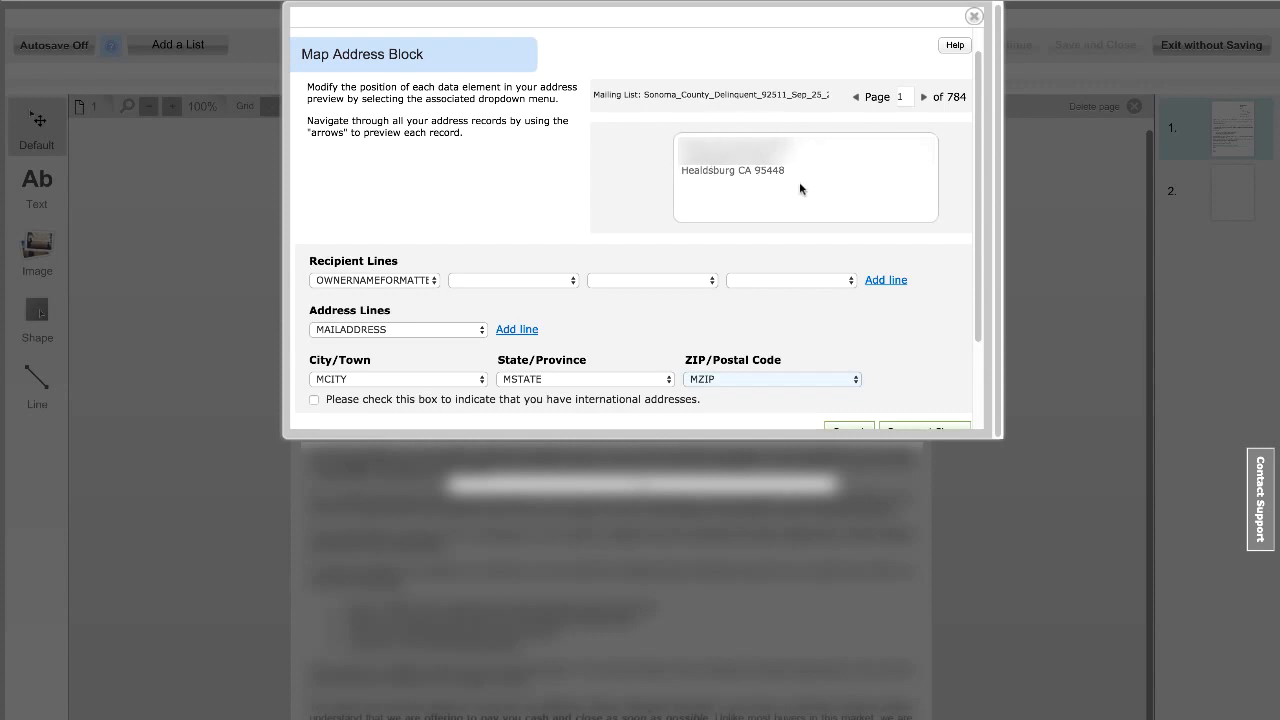
scroll(800, 188, "down", 2)
left_click(924, 369)
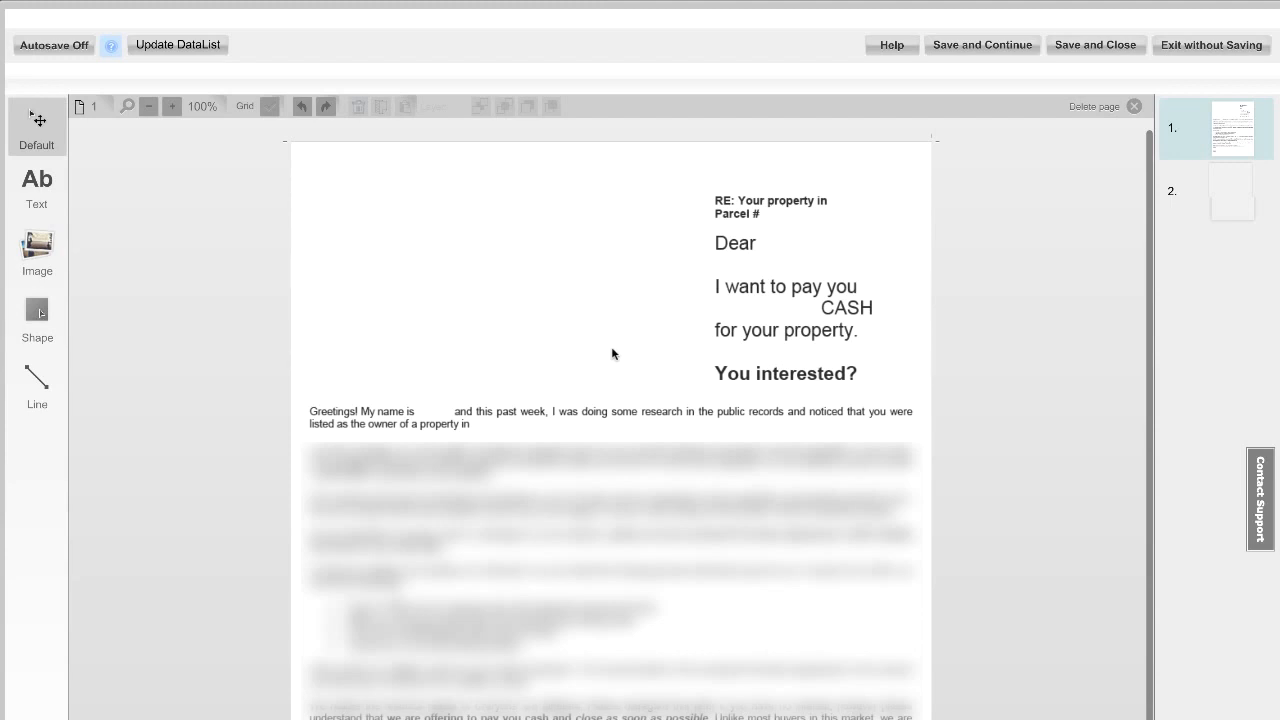
Step: Draw a text box after "Parcel #" and fill it with the APN data field
left_click(45, 185)
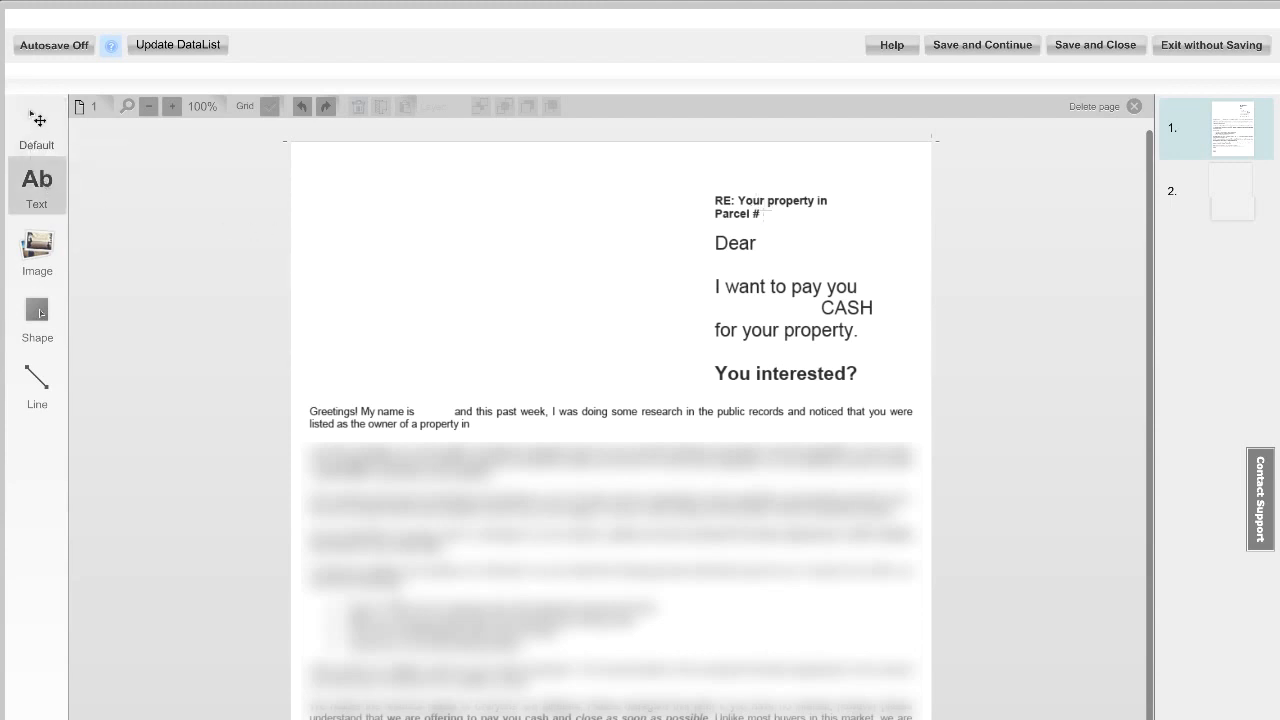
left_click_drag(761, 207, 878, 224)
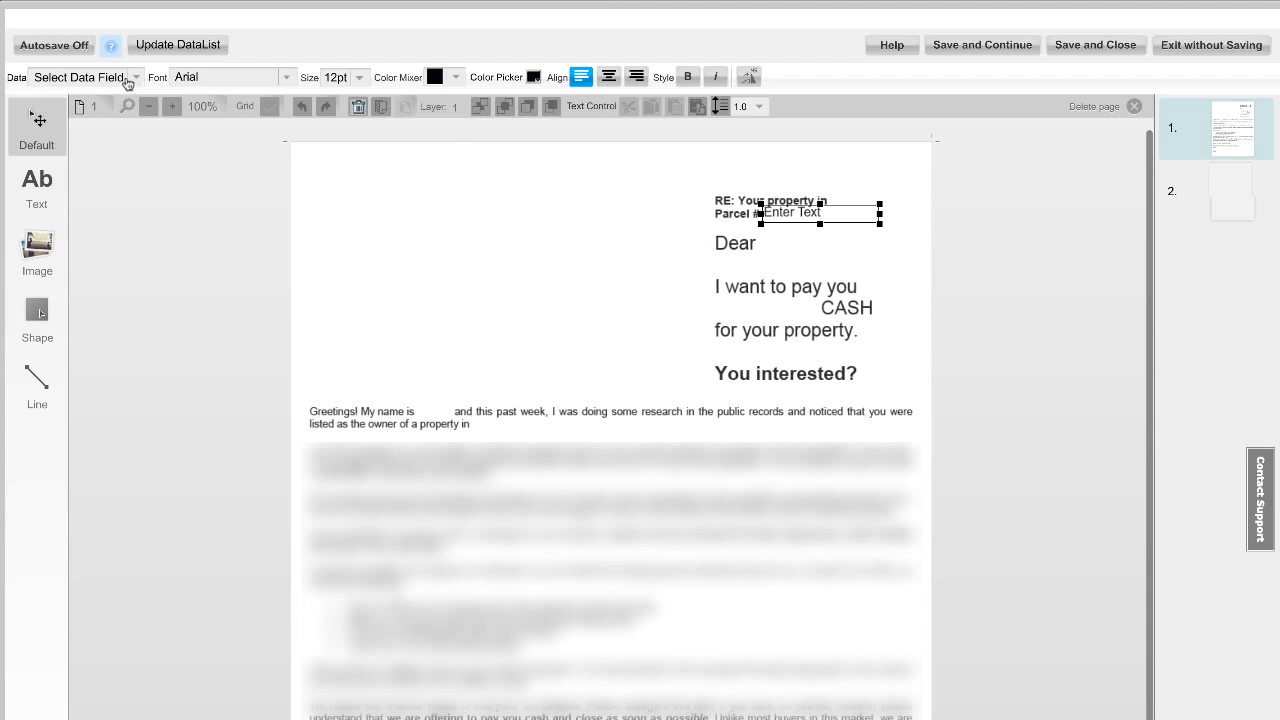
left_click(137, 80)
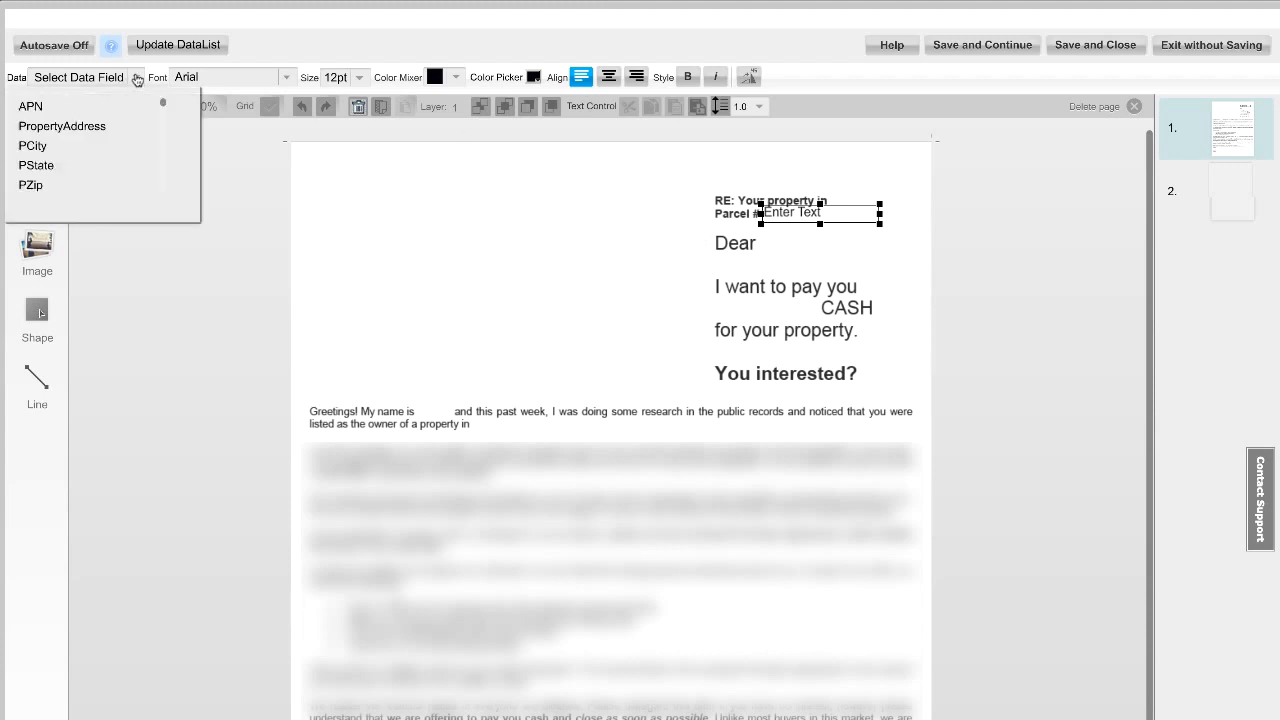
left_click(75, 106)
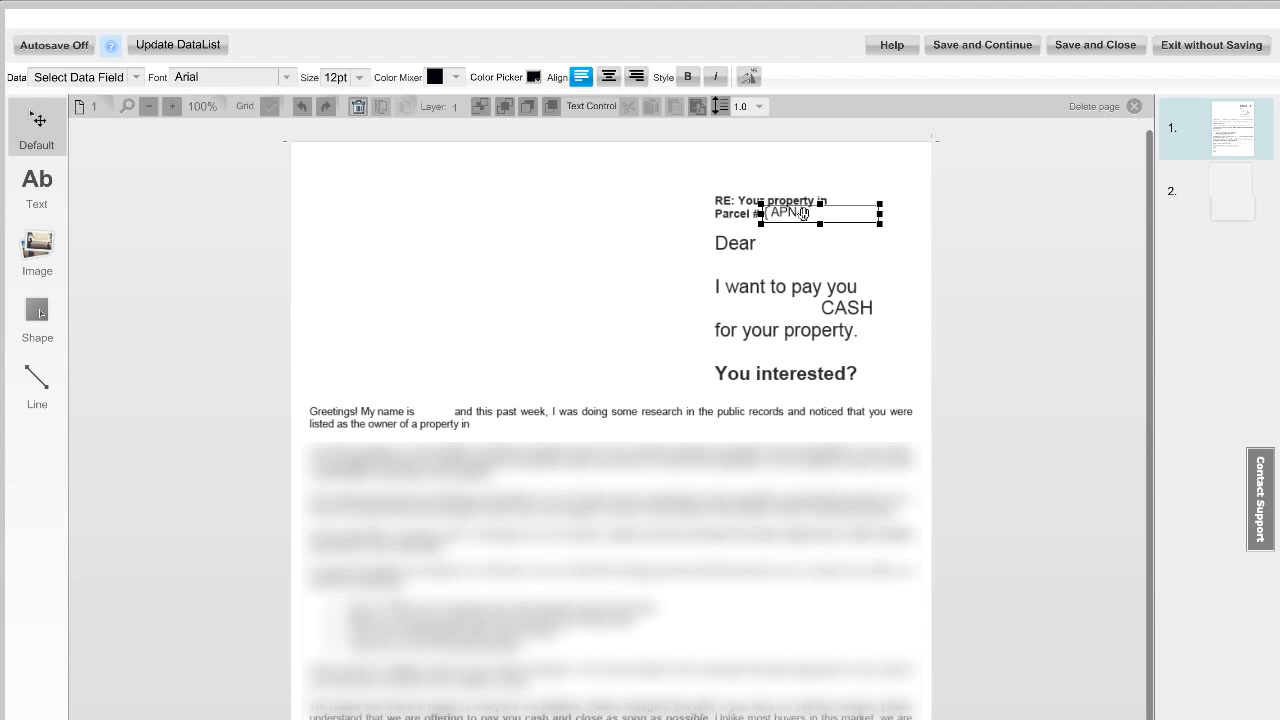
left_click(765, 247)
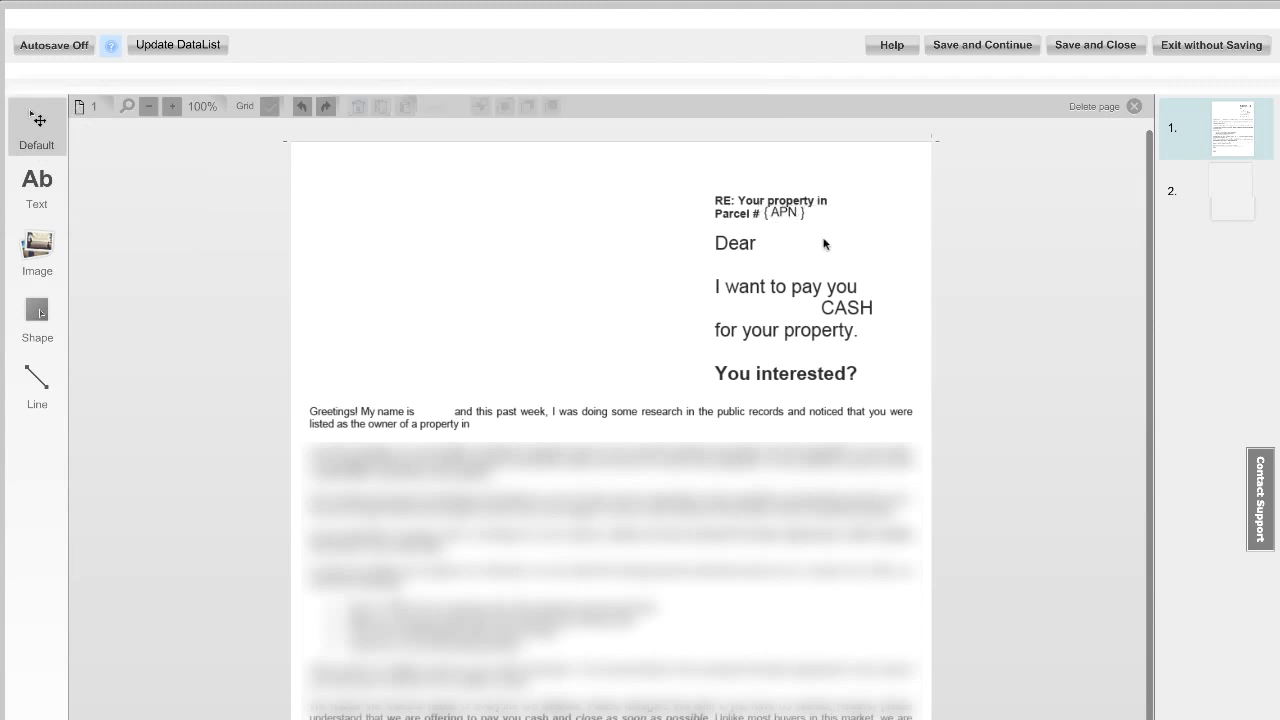
Step: Draw a text box after "Dear" and fill it with the OwnerNameFormatted data field
left_click(38, 186)
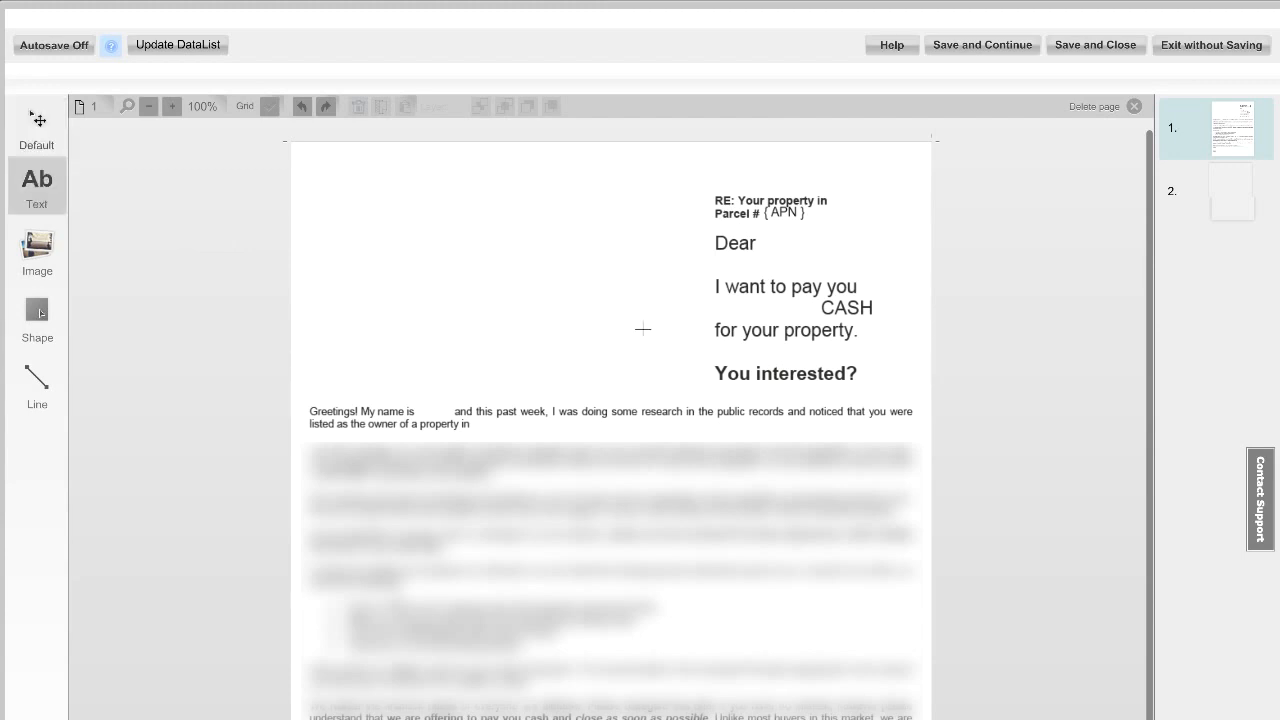
mouse_move(765, 232)
left_mouse_down()
mouse_move(795, 252)
mouse_move(897, 264)
mouse_move(871, 277)
left_mouse_up()
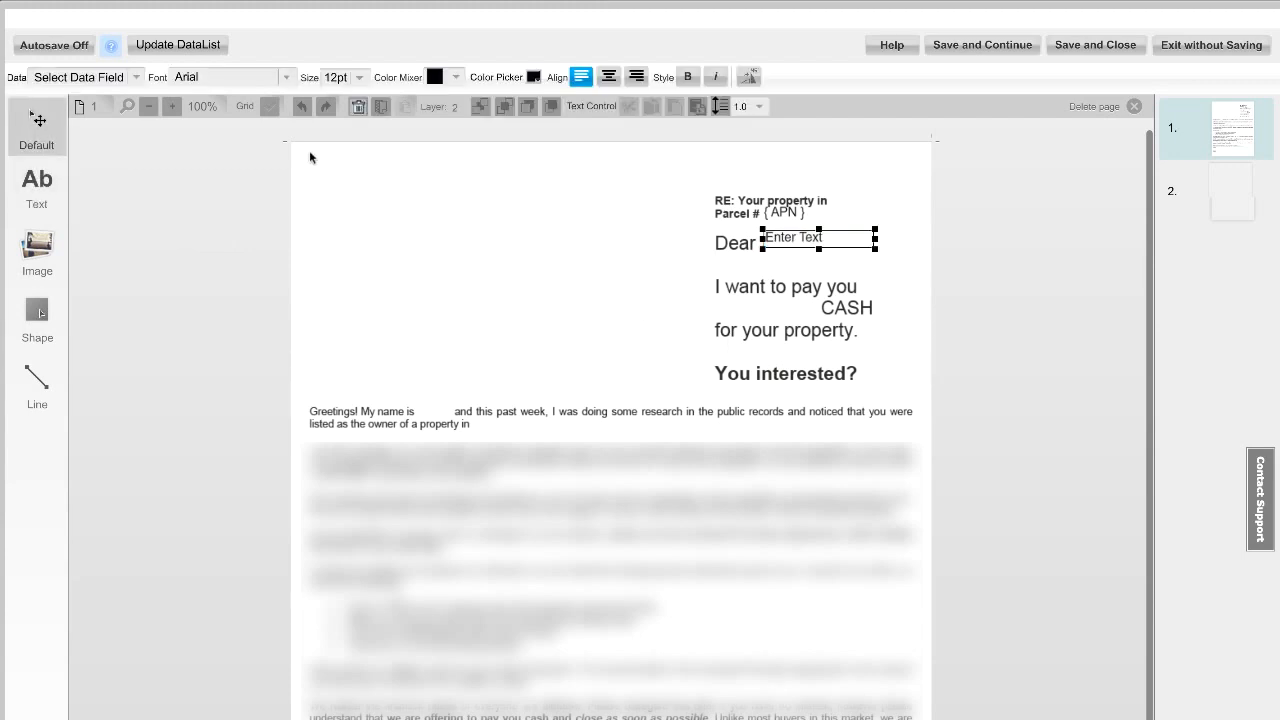
left_click(136, 77)
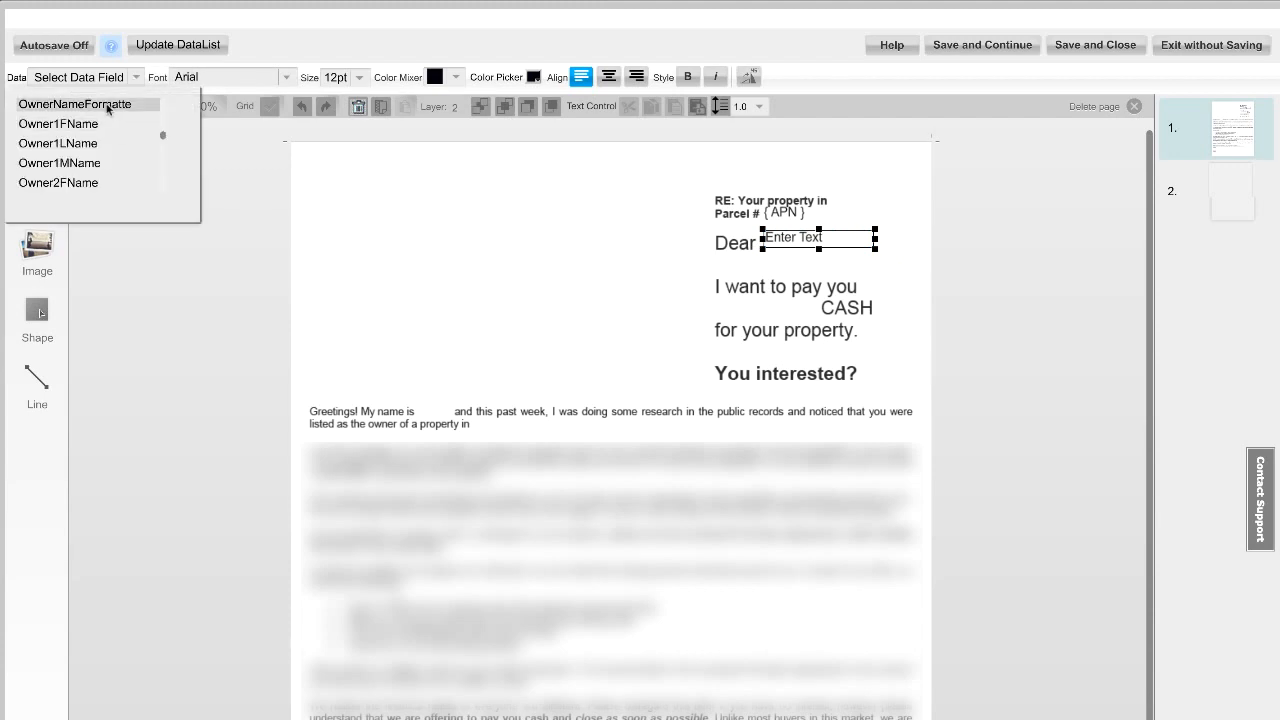
left_click(107, 106)
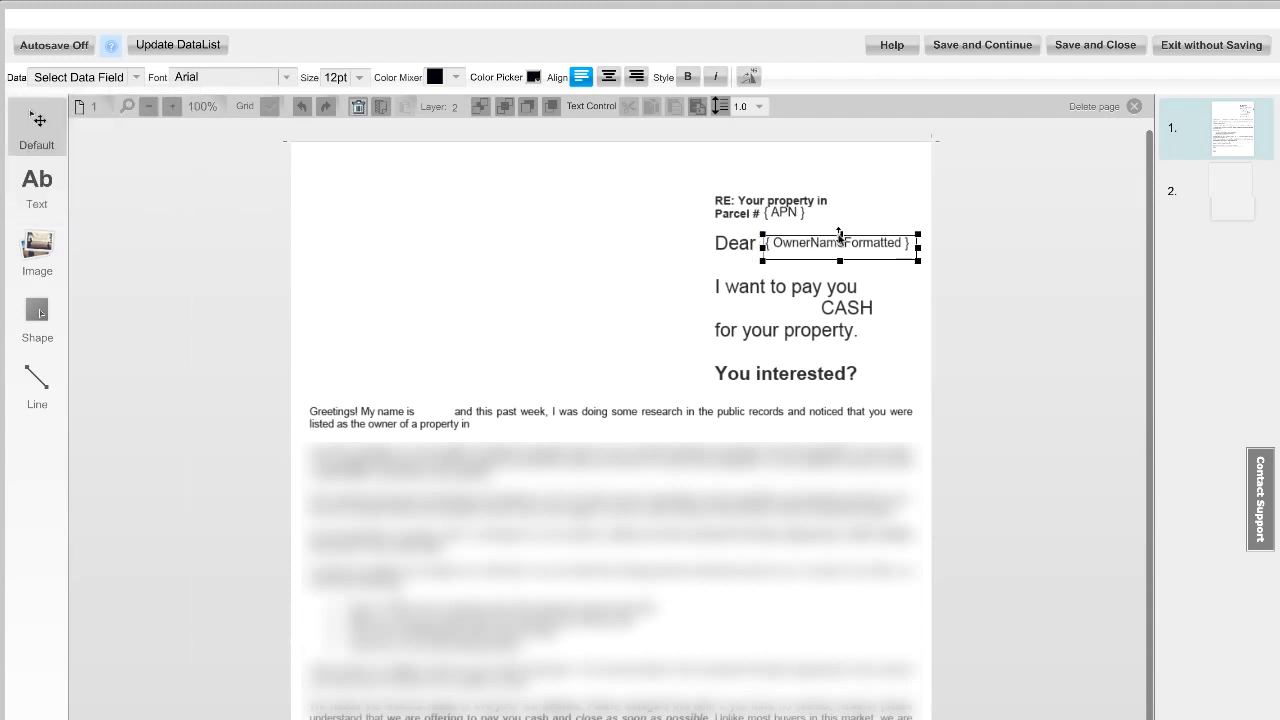
left_click_drag(763, 248, 761, 248)
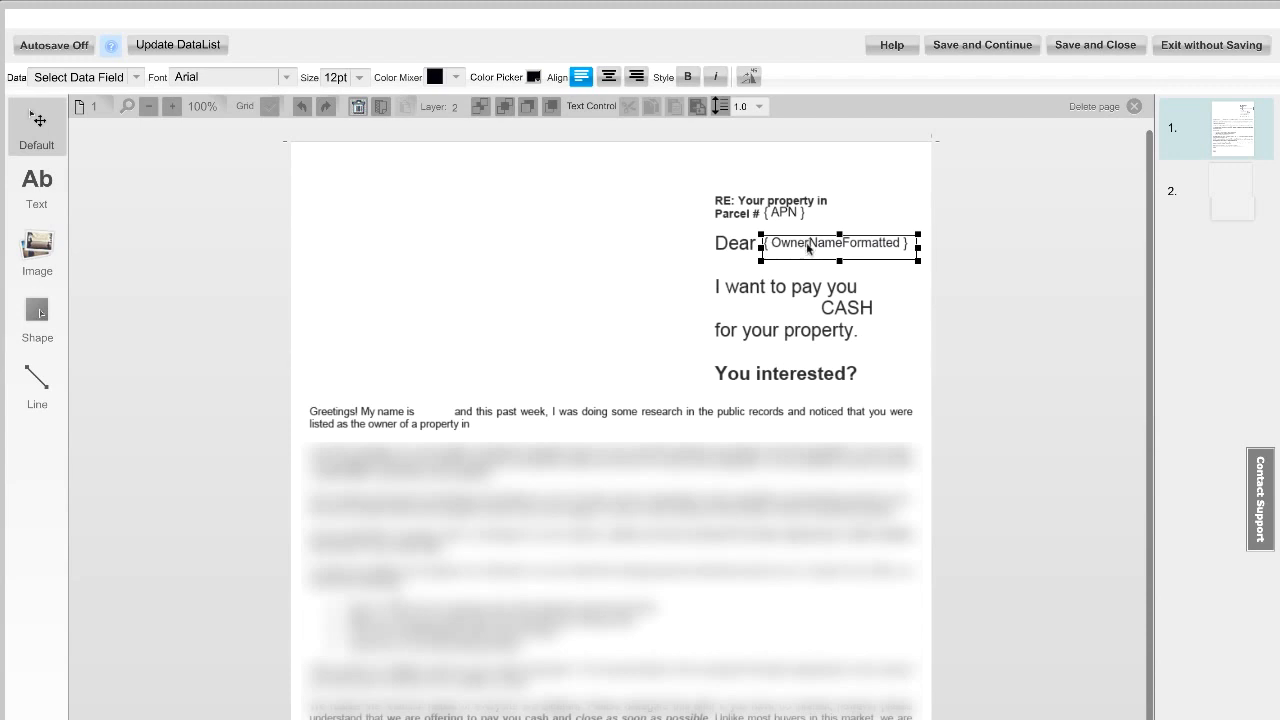
Step: Set the font size of the OwnerNameFormatted text box after "Dear" to 14pt
double_click(808, 249)
left_click(360, 77)
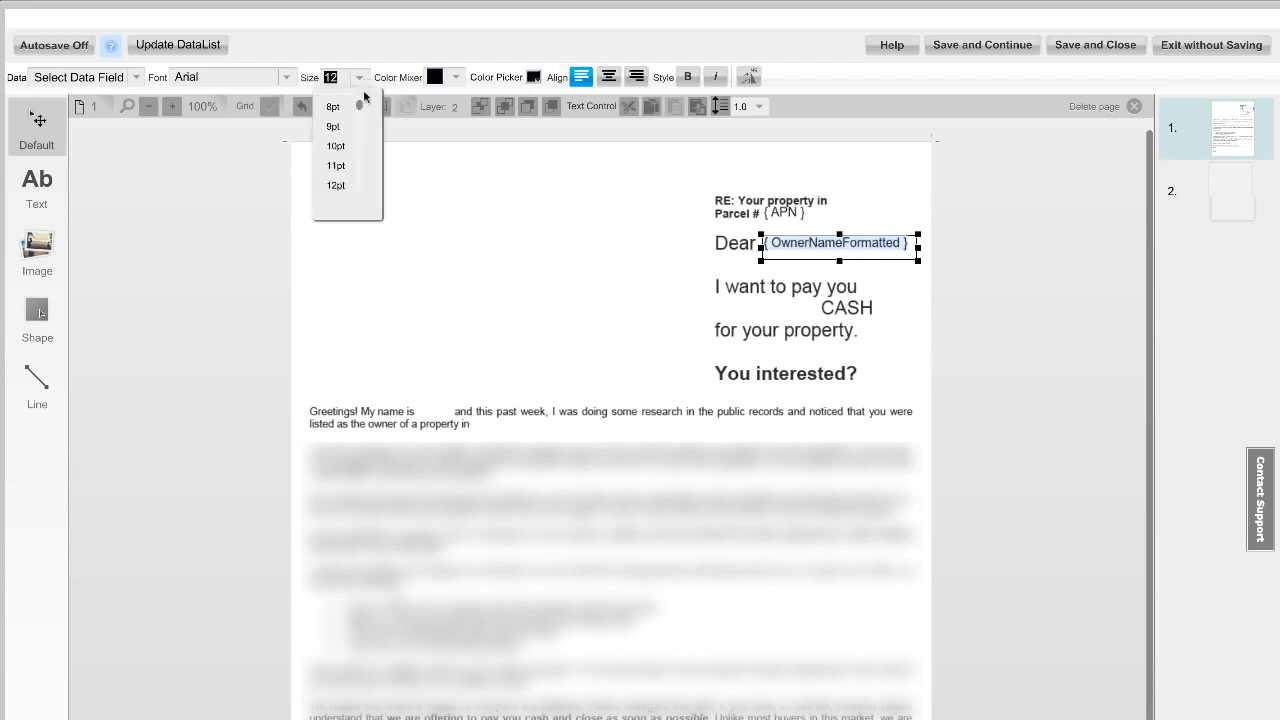
scroll(362, 100, "down", 3)
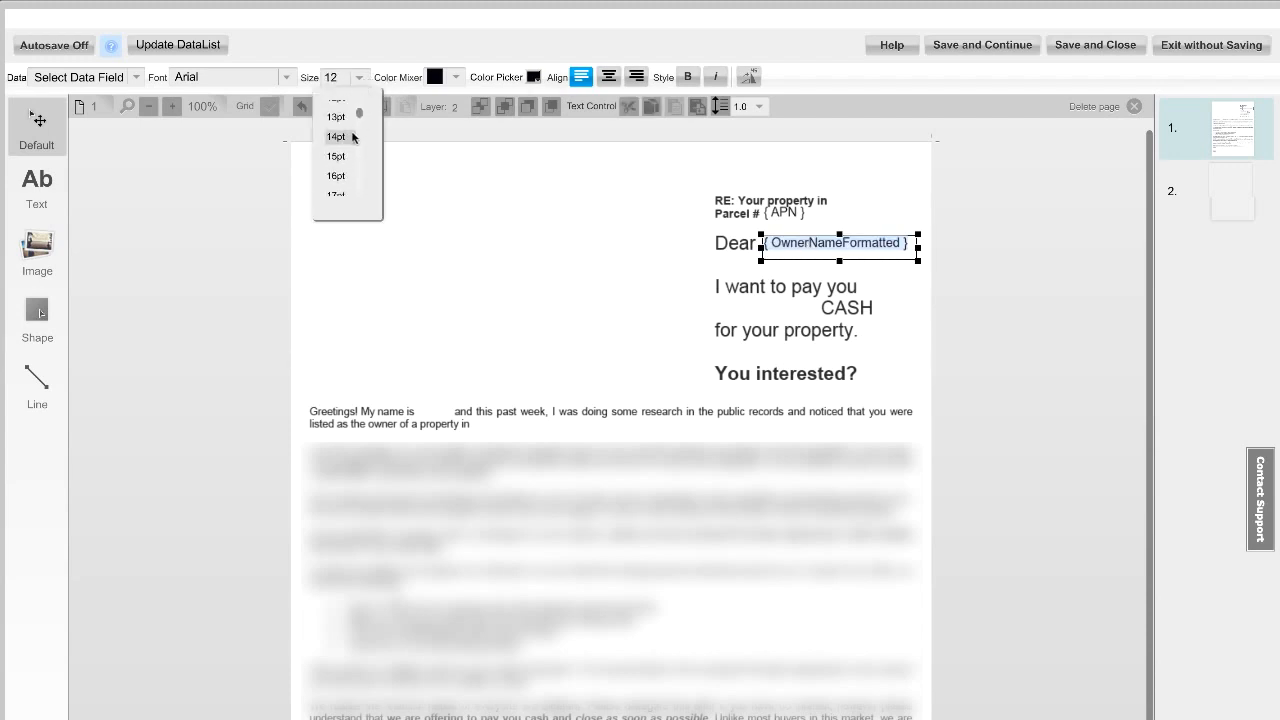
left_click(353, 137)
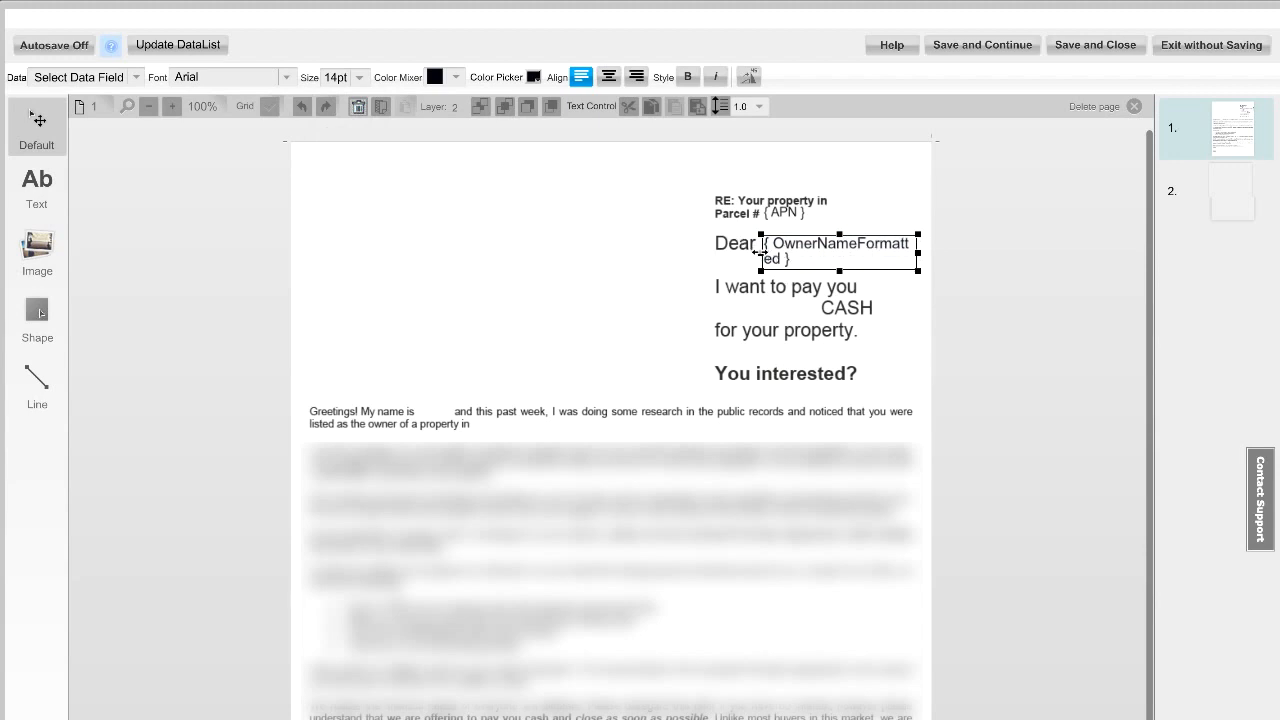
Step: Draw placeholder text boxes above "RE: Your property in" and under "I want to pay you" beside "CASH"
left_click(37, 185)
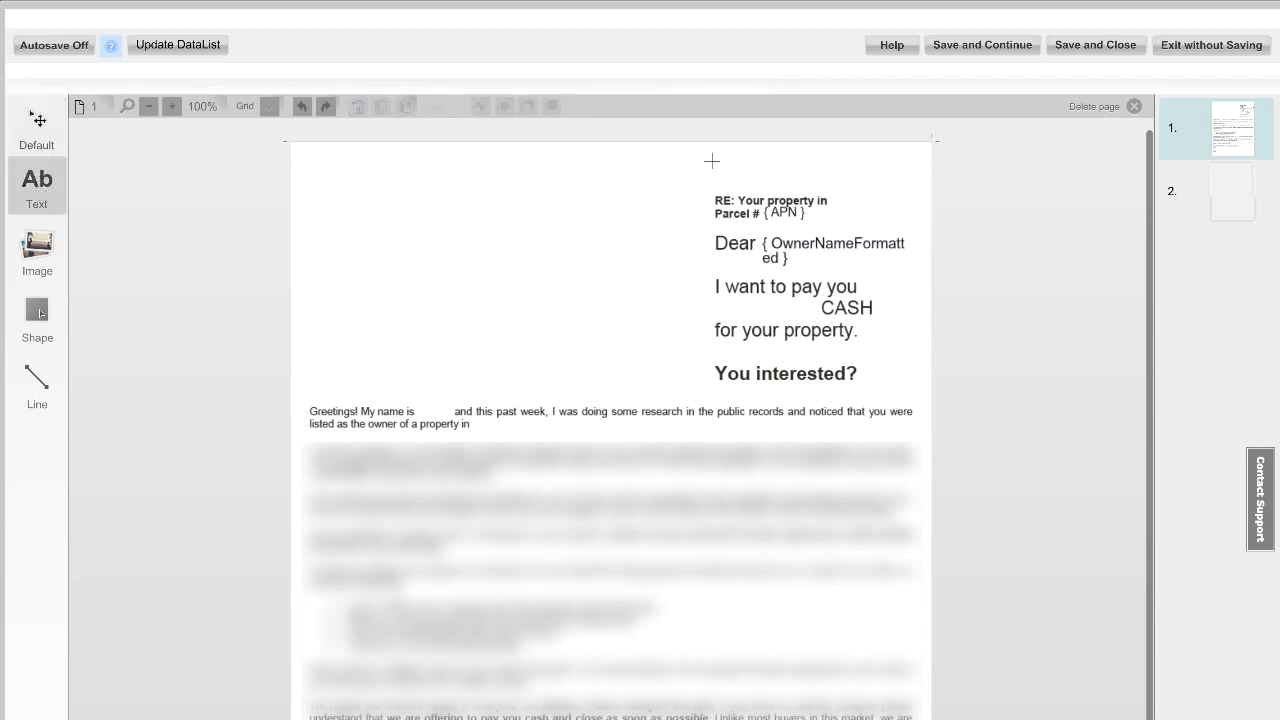
left_click_drag(711, 160, 853, 178)
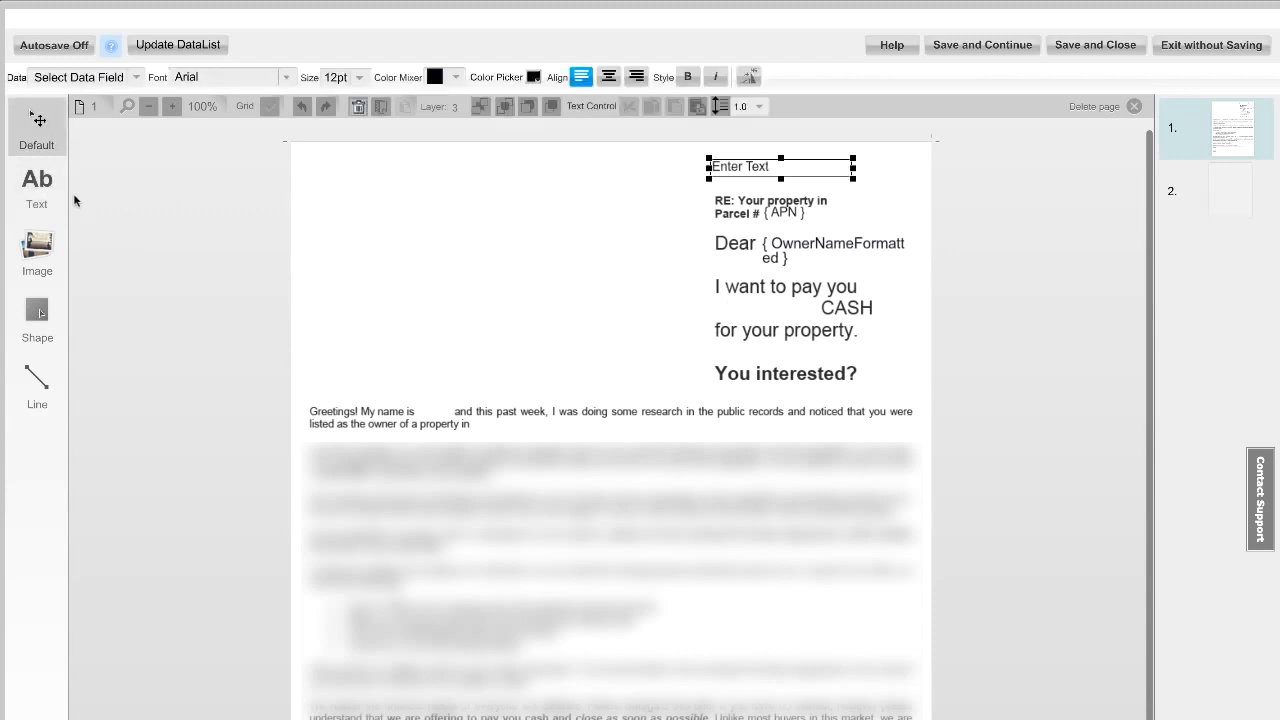
left_click(37, 182)
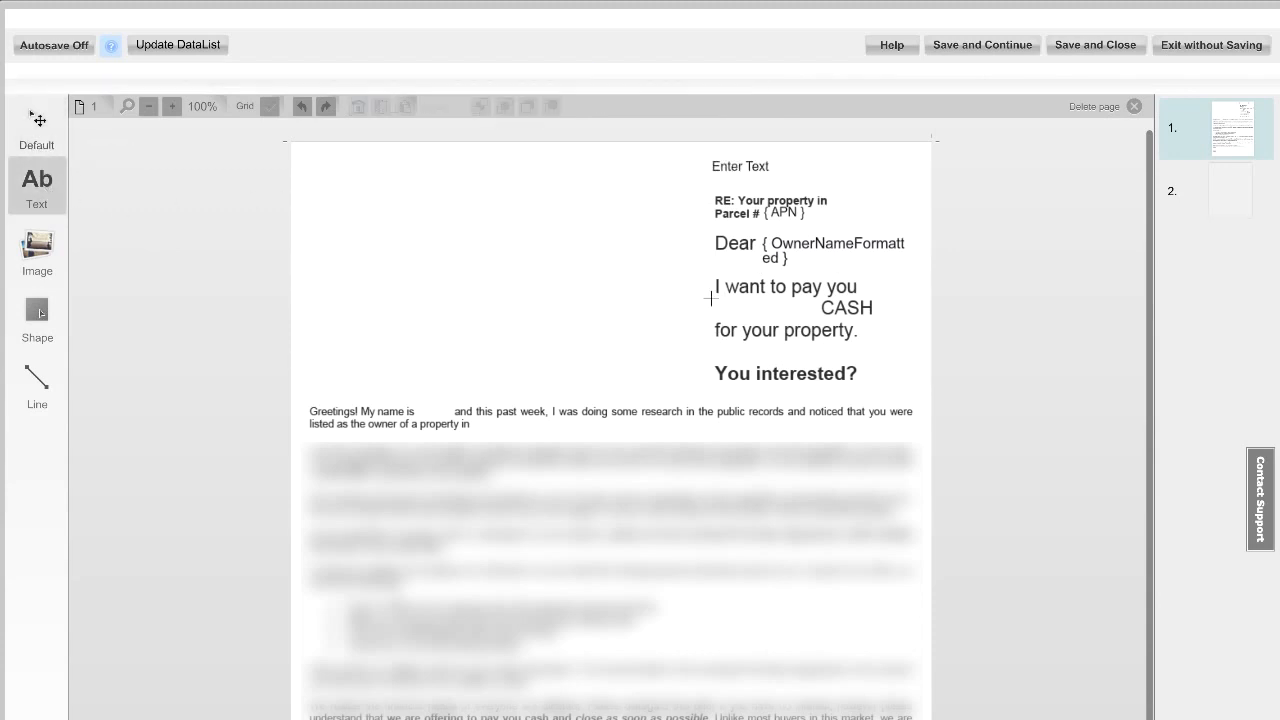
left_click_drag(712, 299, 822, 313)
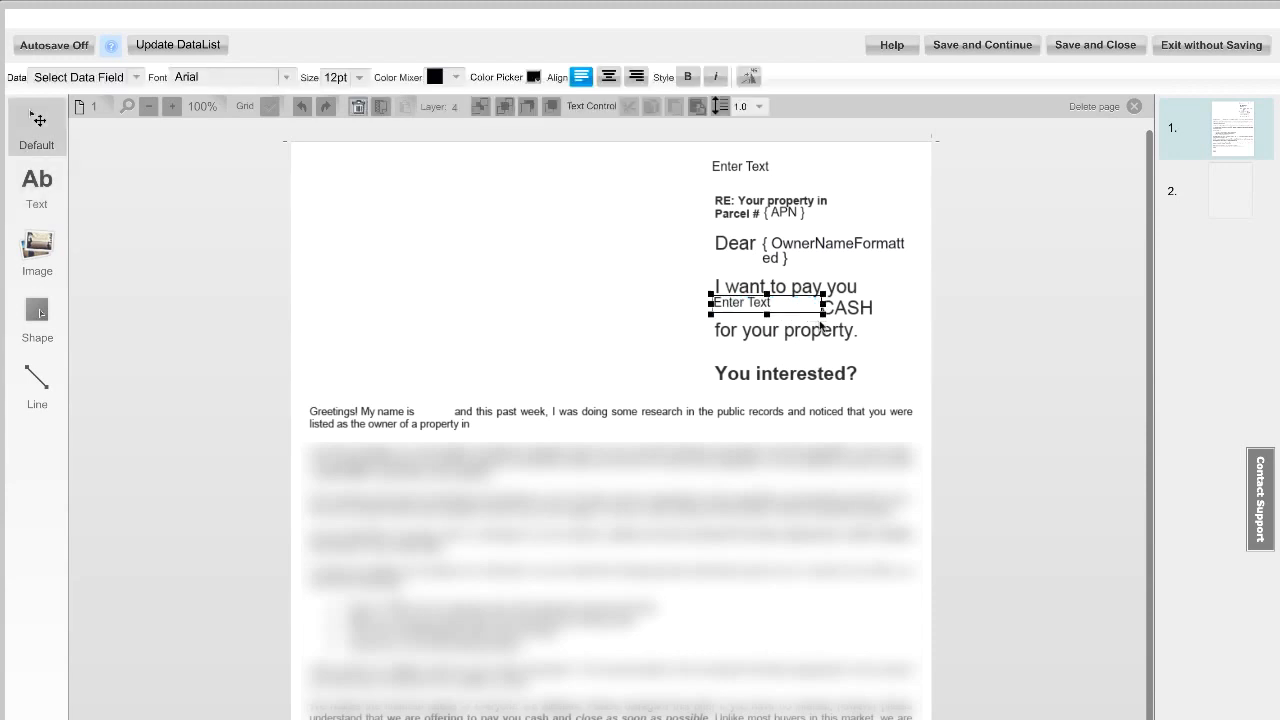
Step: Draw text boxes after "listed as the owner of a property in" in the greeting paragraph
left_click(137, 78)
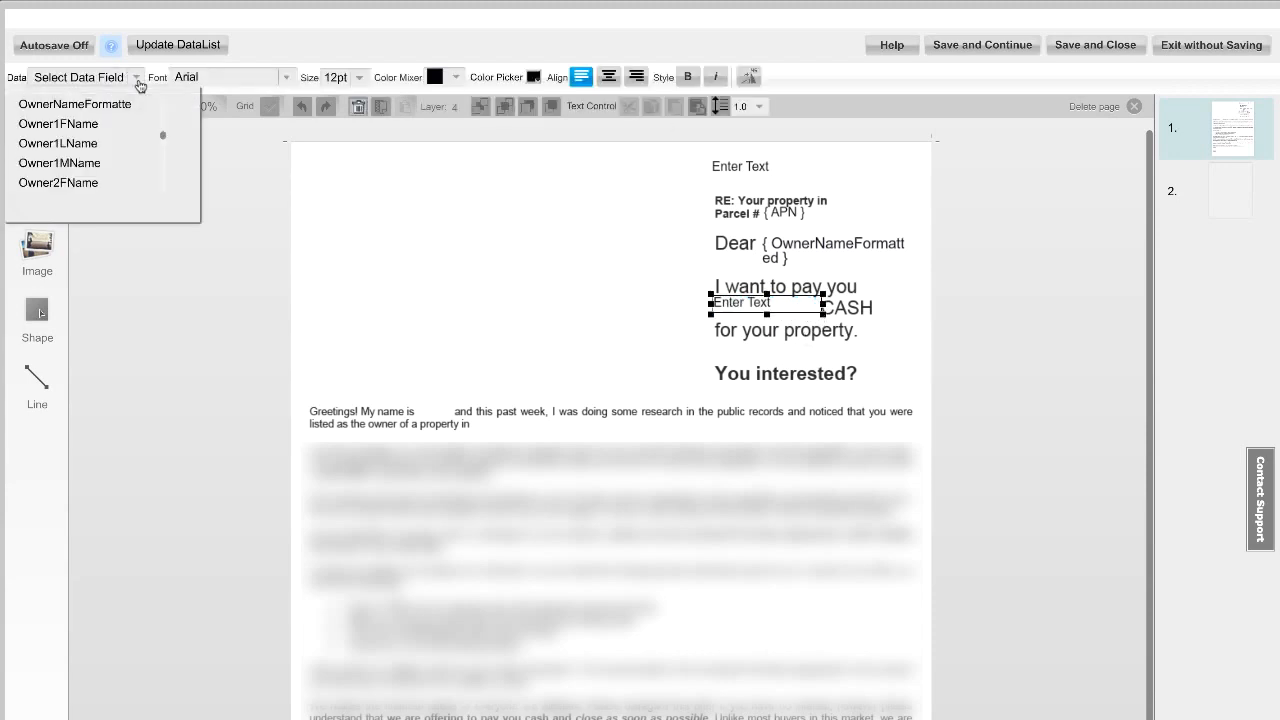
left_click(480, 287)
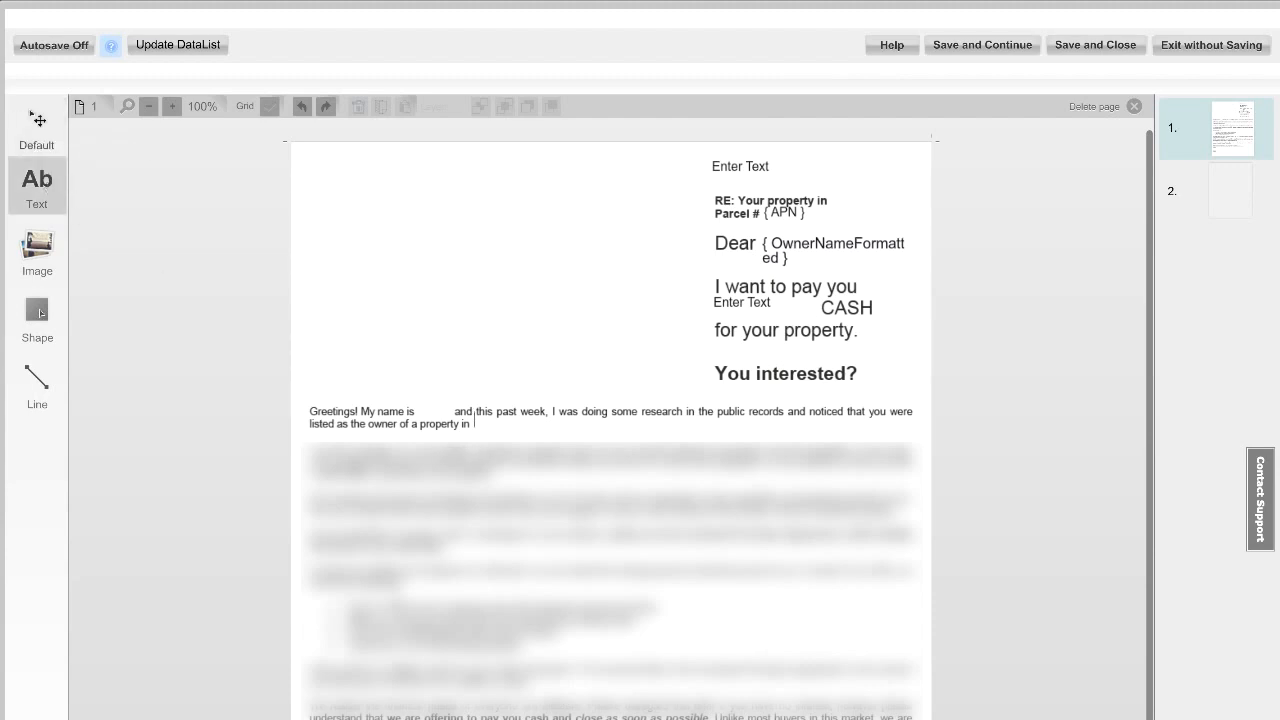
left_click_drag(472, 414, 640, 436)
left_click(37, 185)
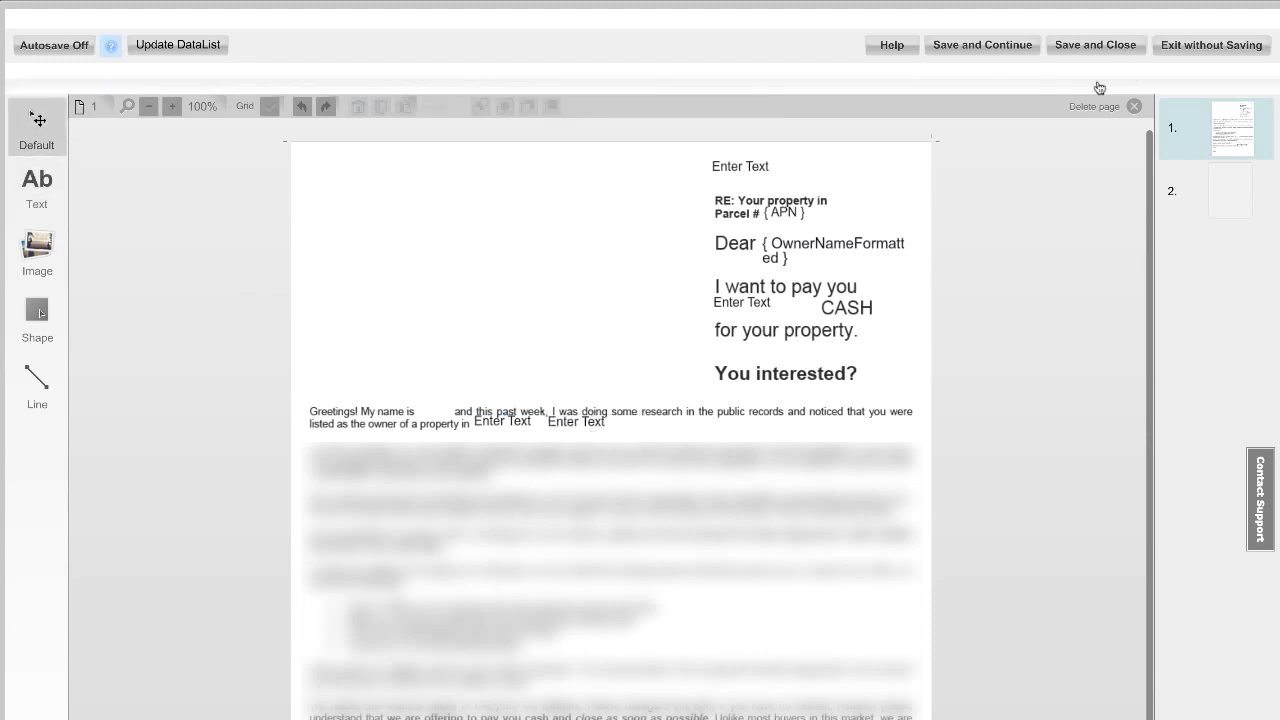
Step: Switch to page 2 and draw two stacked text boxes after "SELLER:" in the purchase agreement
left_click(1234, 194)
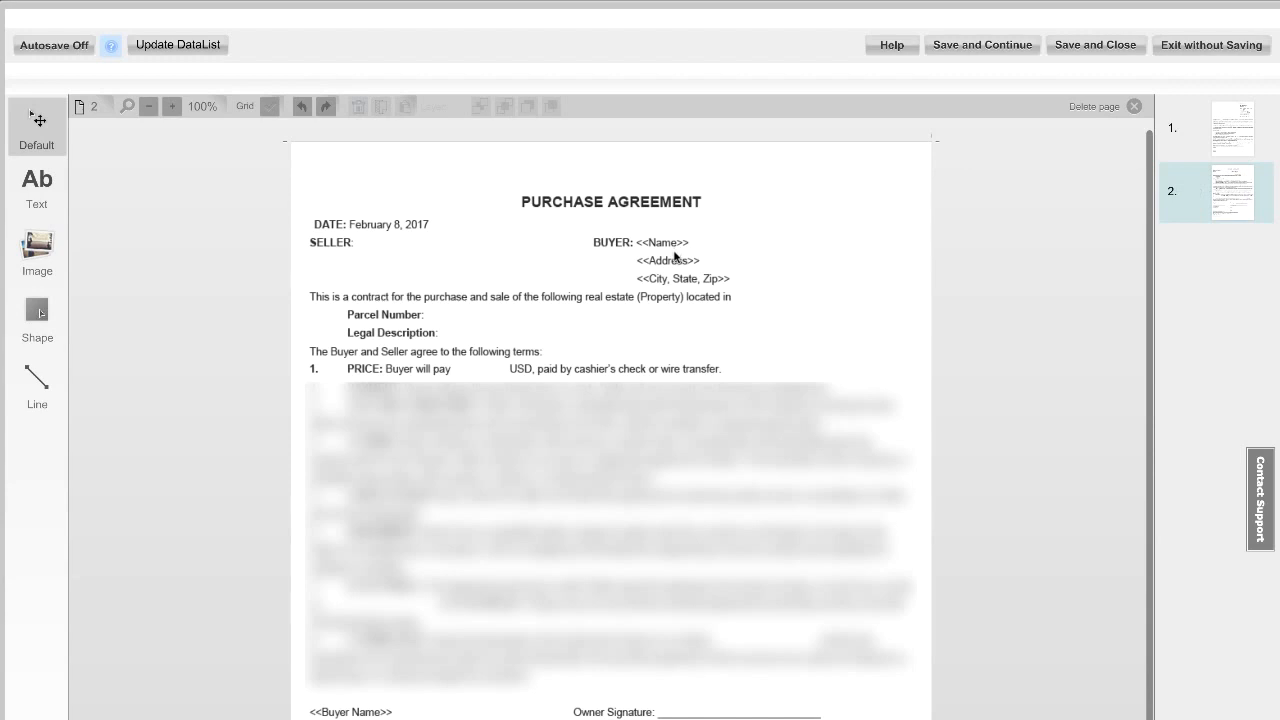
left_click(50, 186)
left_click_drag(355, 233, 511, 252)
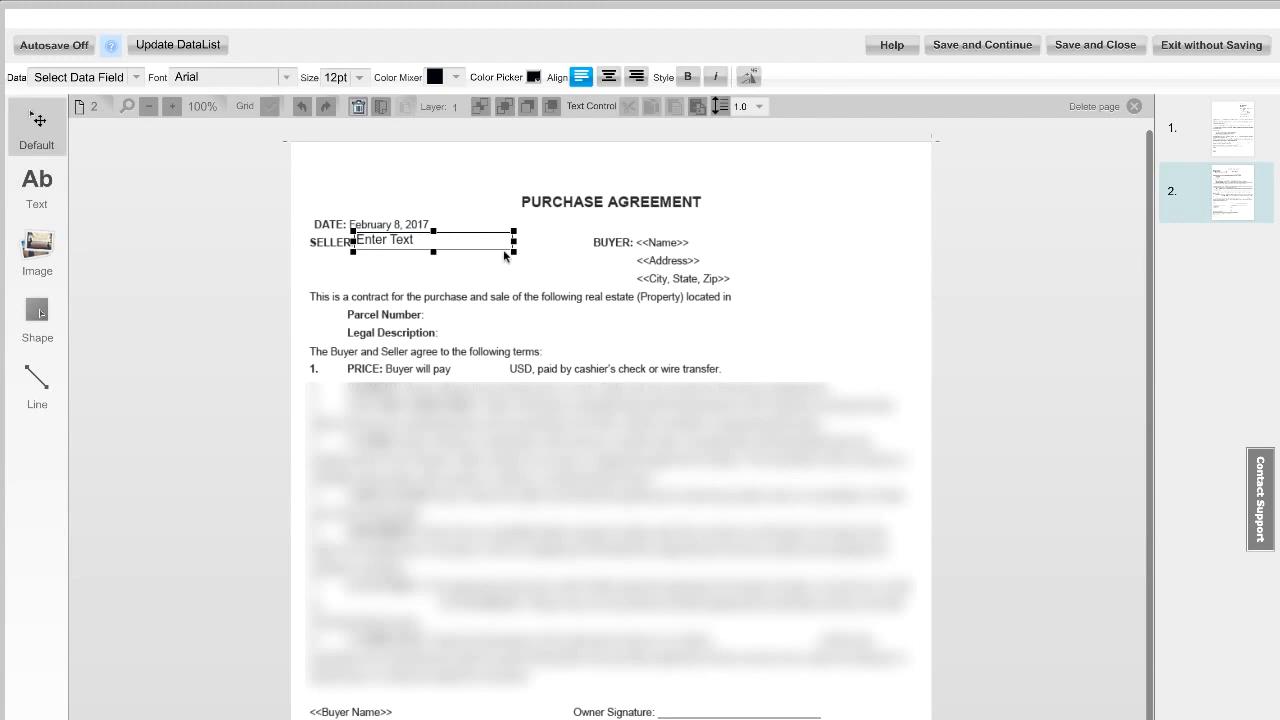
left_click(25, 192)
left_click_drag(357, 252, 513, 264)
Step: Fill the two SELLER text boxes with the OwnerNameFormatted and MailAddress data fields
left_click(134, 80)
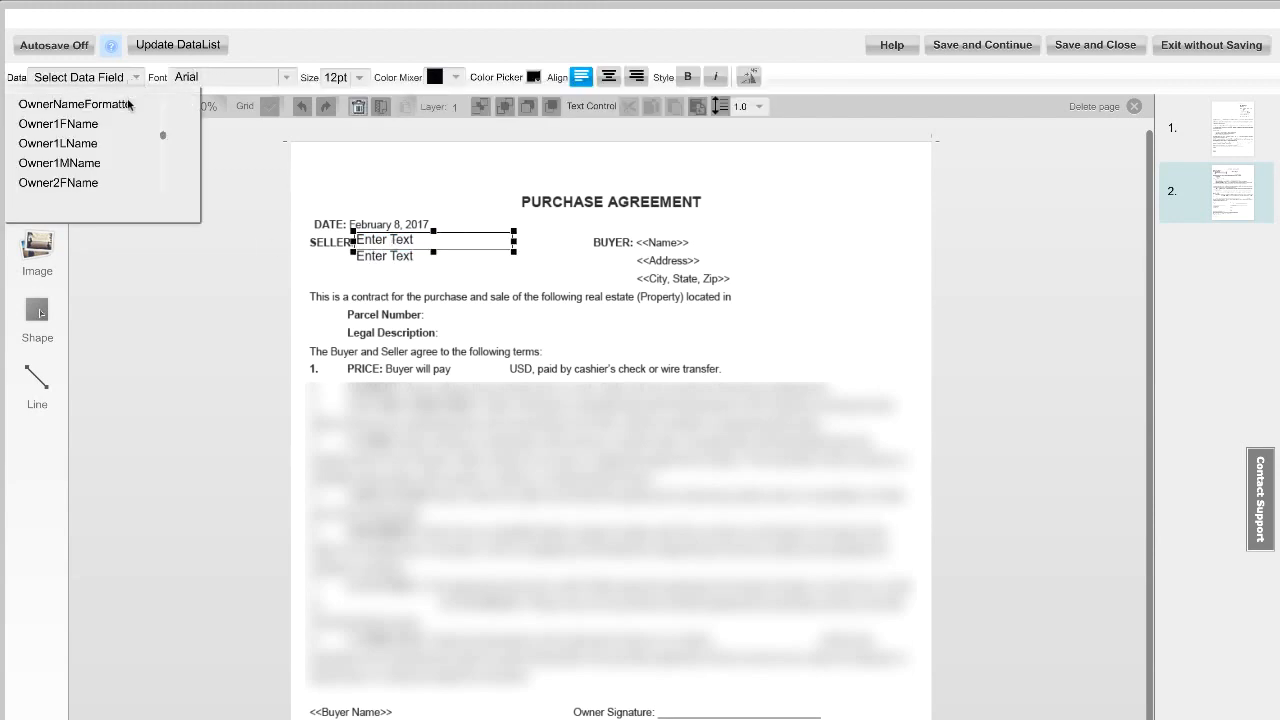
left_click(131, 102)
left_click(374, 258)
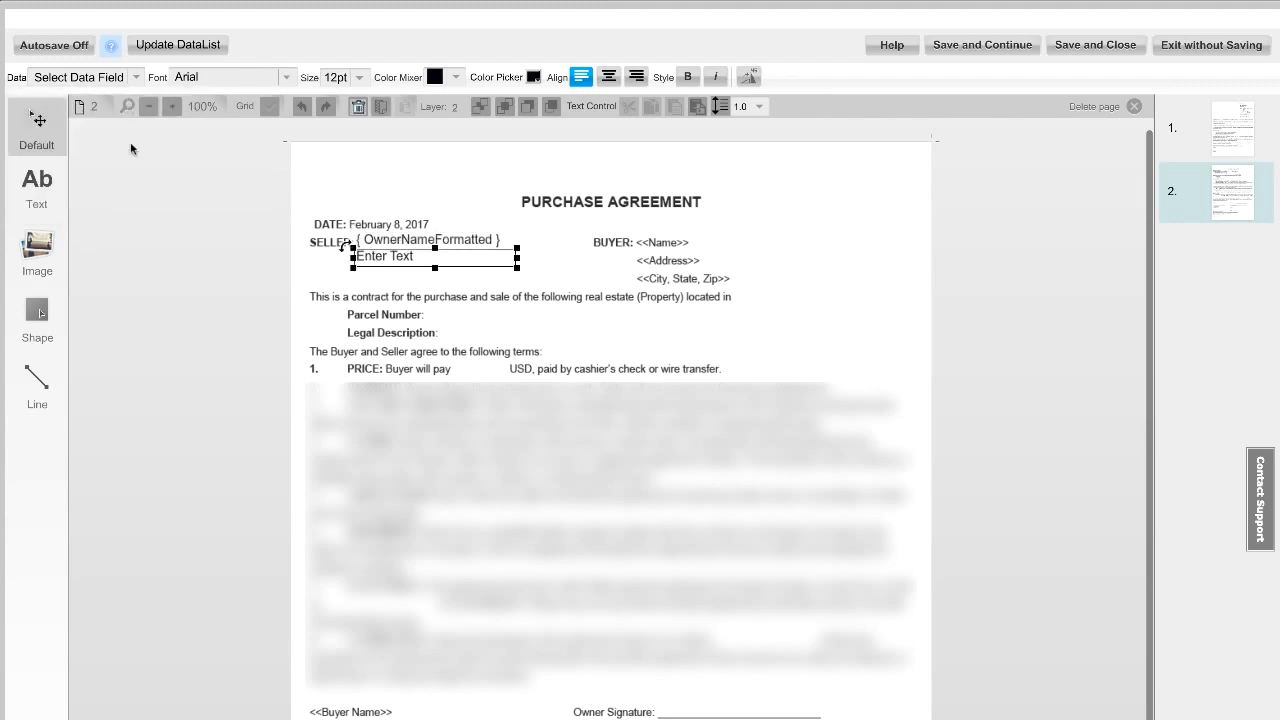
left_click(132, 78)
left_click(106, 149)
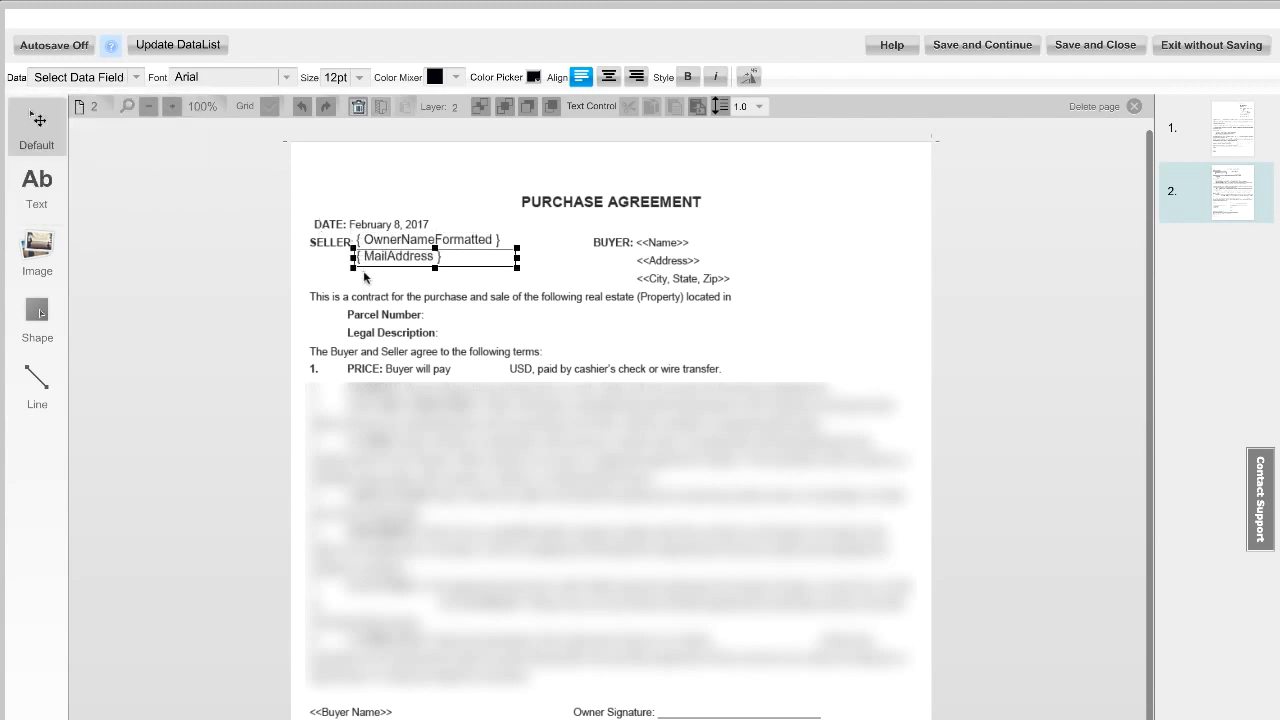
Step: Draw a third text box below the MailAddress field for the seller's city line
left_click_drag(362, 268, 412, 274)
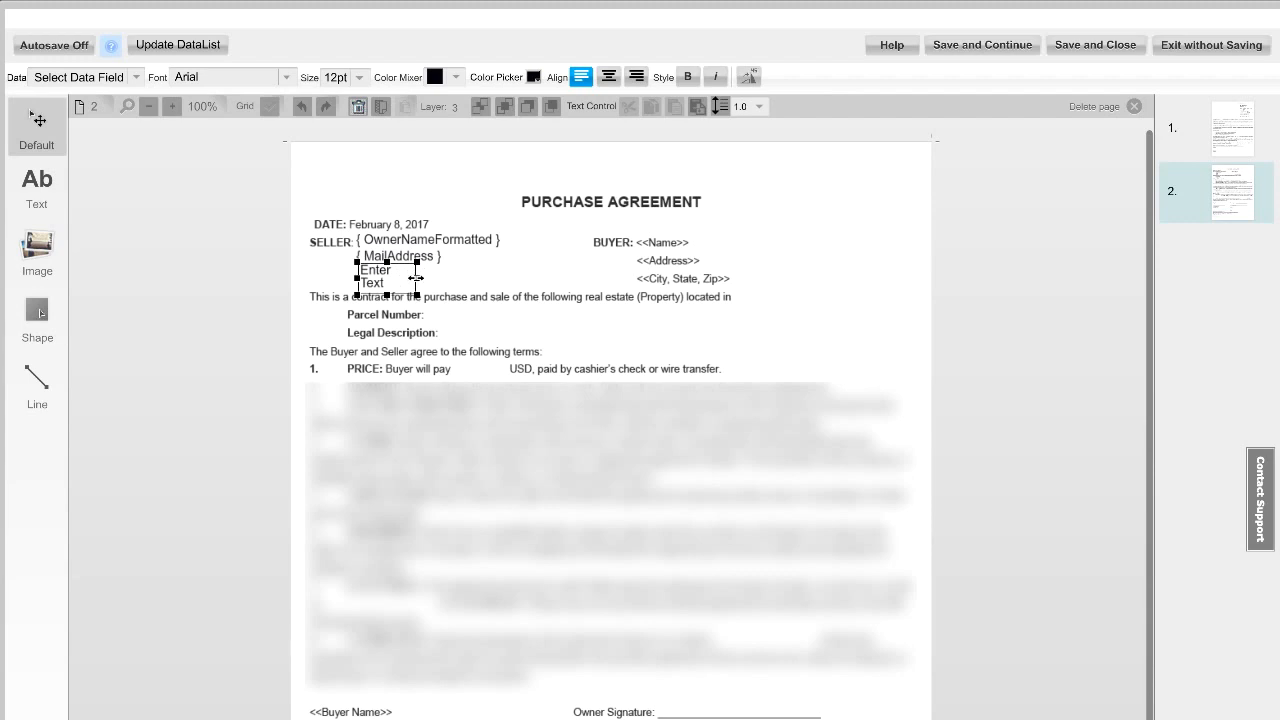
left_click(470, 292)
left_click(37, 185)
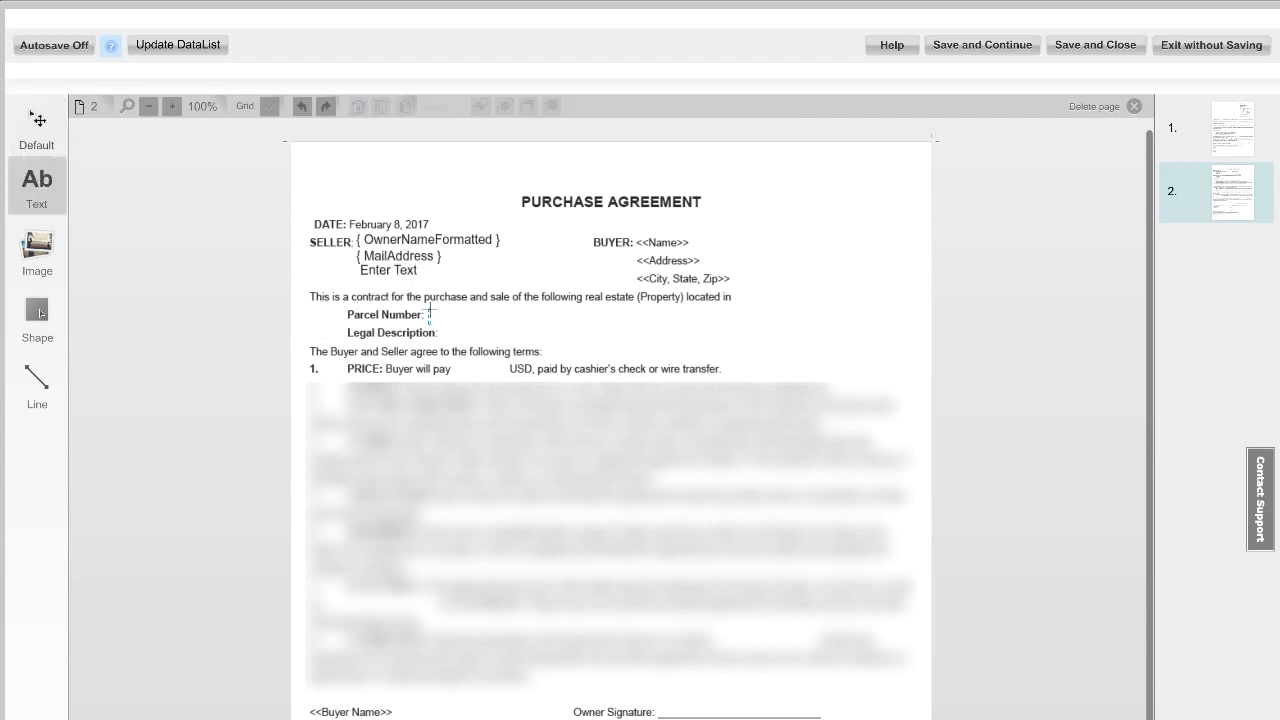
Step: Draw a text box after "Parcel Number:" and fill it with the APN data field
left_click_drag(426, 306, 575, 326)
left_click(135, 77)
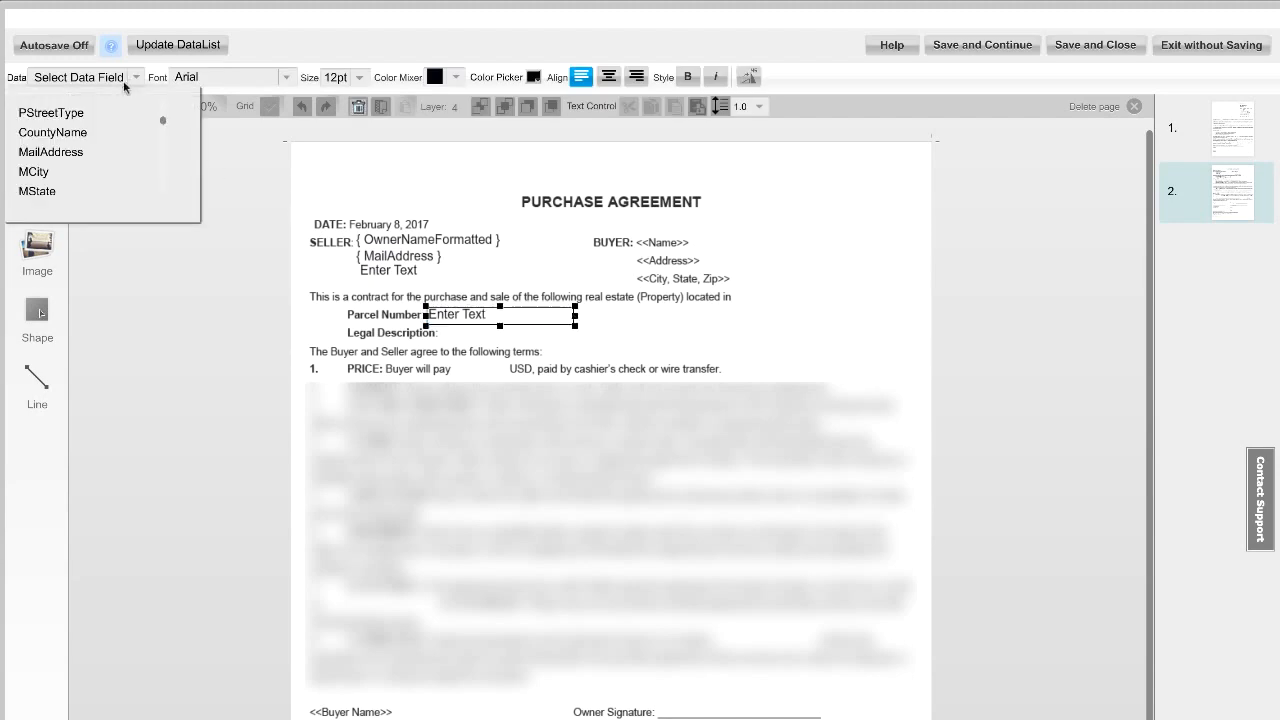
scroll(90, 160, "up", 3)
left_click(85, 113)
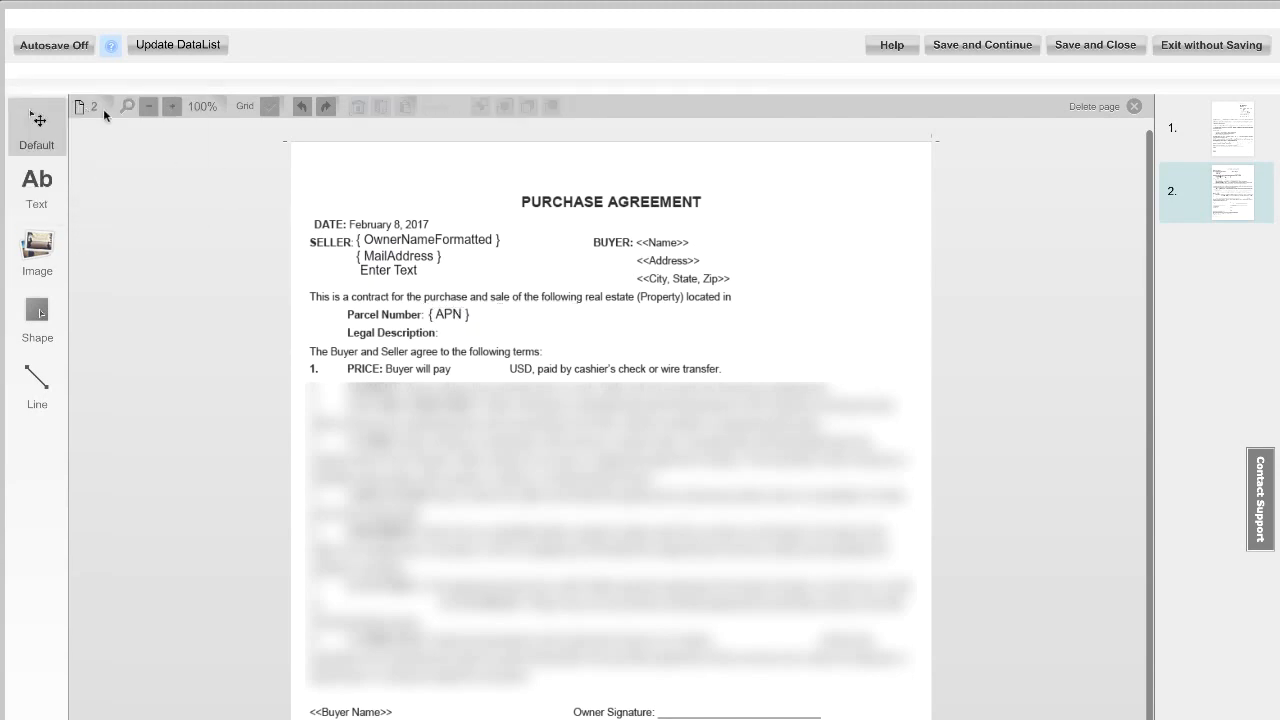
Step: Draw text boxes after "Legal Description:" and after "Buyer will pay" in the price clause
left_click(37, 185)
left_click_drag(440, 324, 617, 340)
left_click(37, 182)
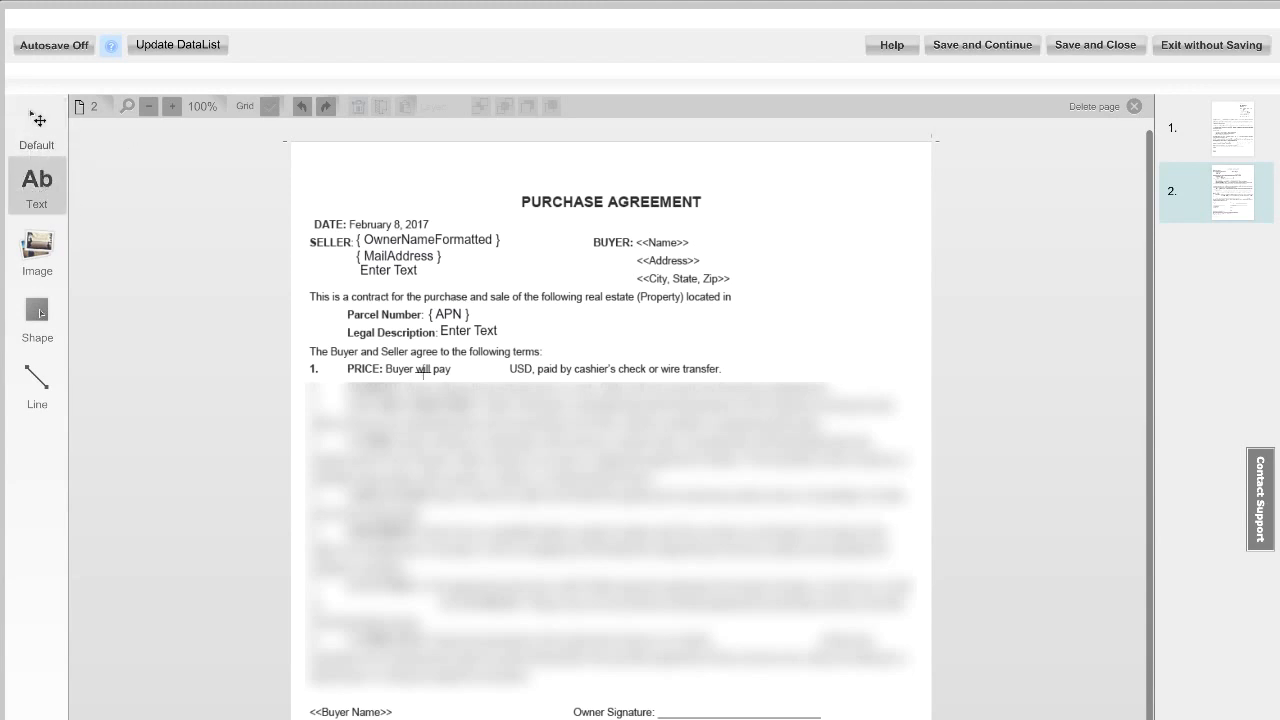
left_click_drag(453, 362, 508, 377)
left_click(548, 392)
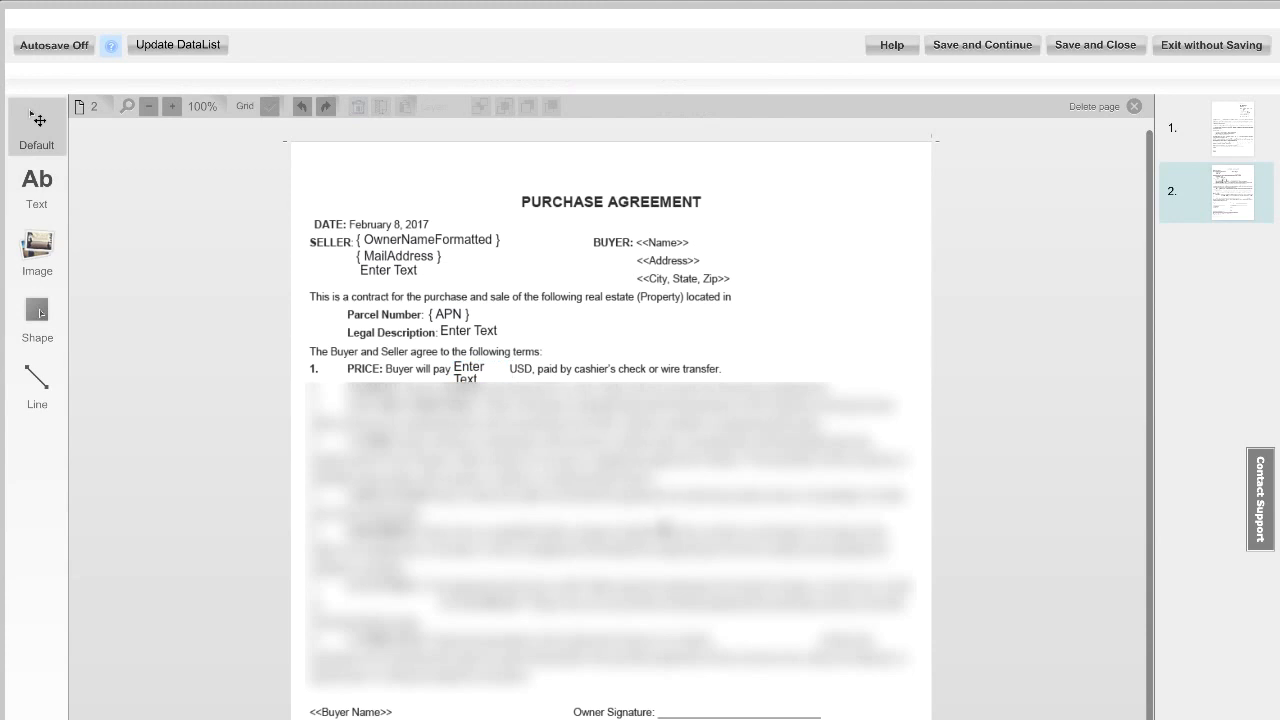
Step: Draw text boxes in the lower body of the purchase agreement
left_click(37, 188)
left_click_drag(321, 596, 444, 612)
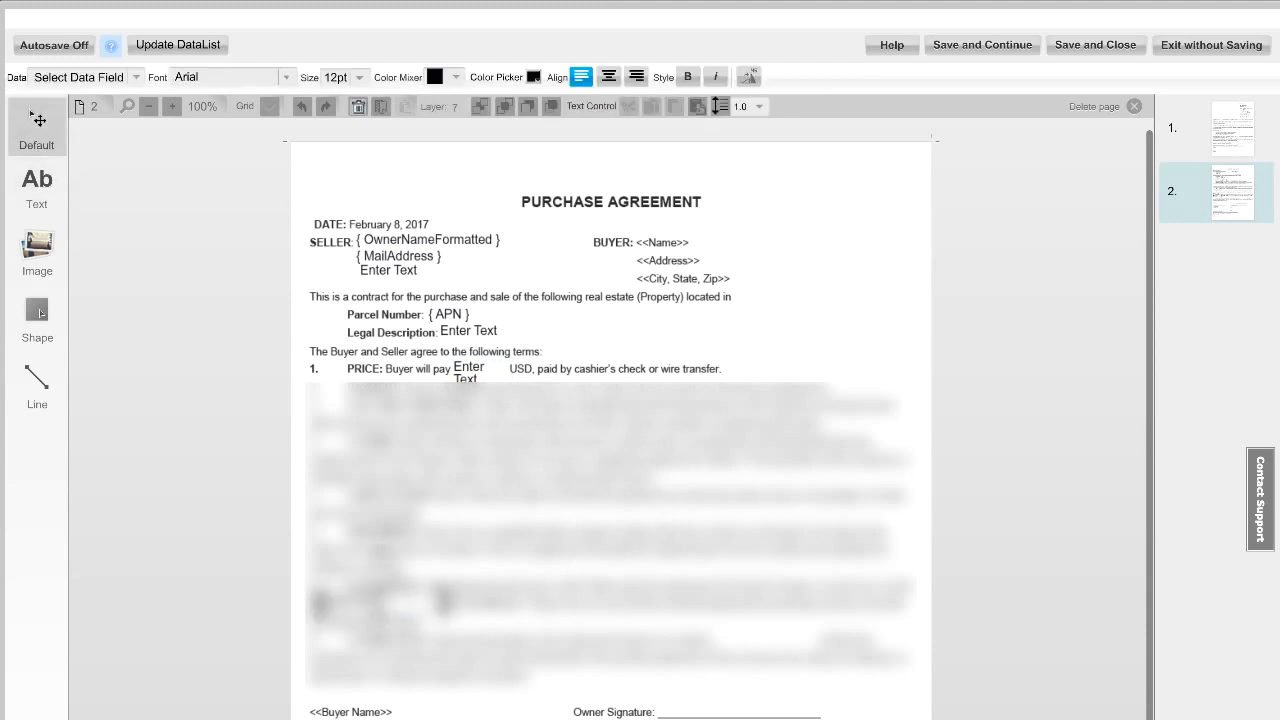
left_click(37, 194)
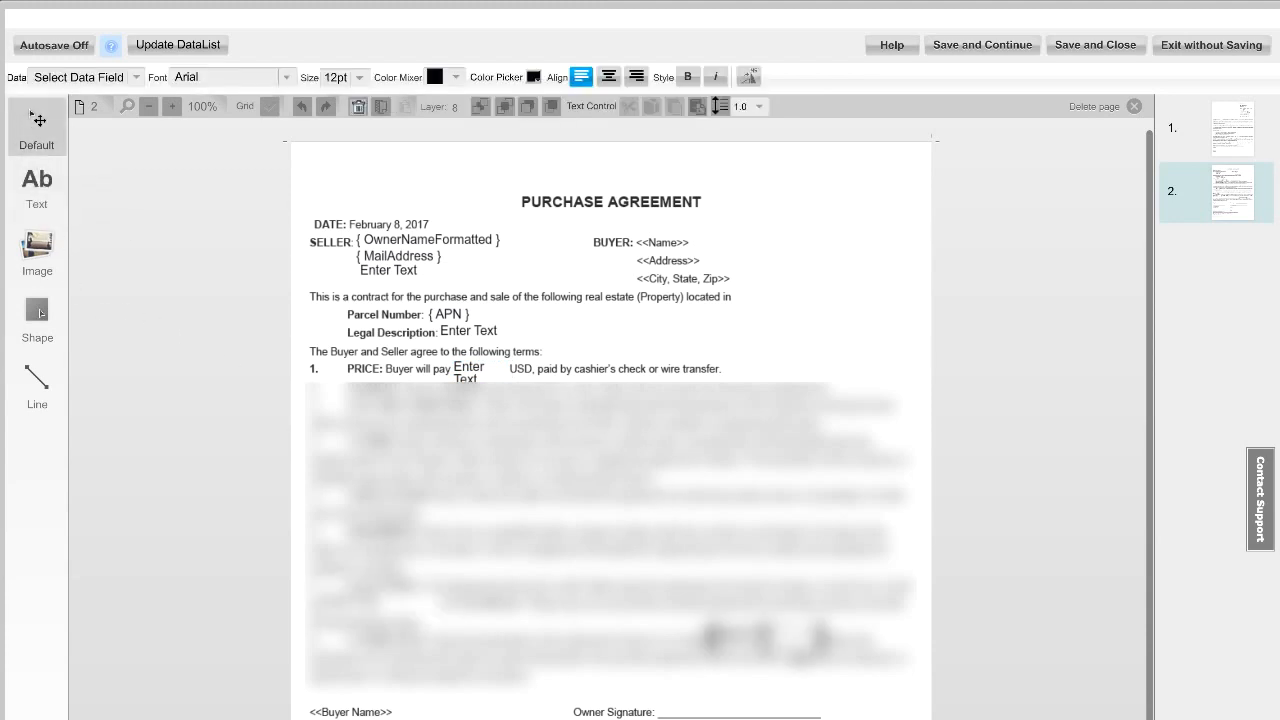
left_click(798, 654)
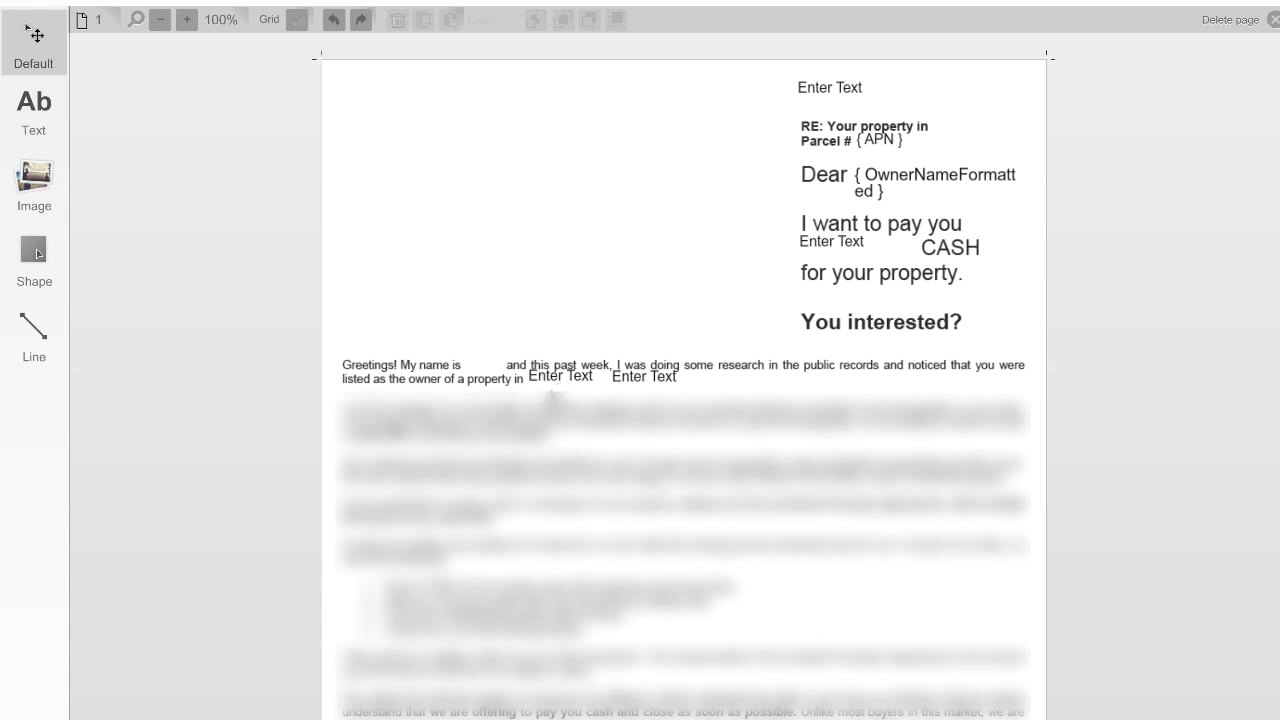
Step: On page 1, resize the first text box after "a property in" and move the second one closer to it
left_click(551, 375)
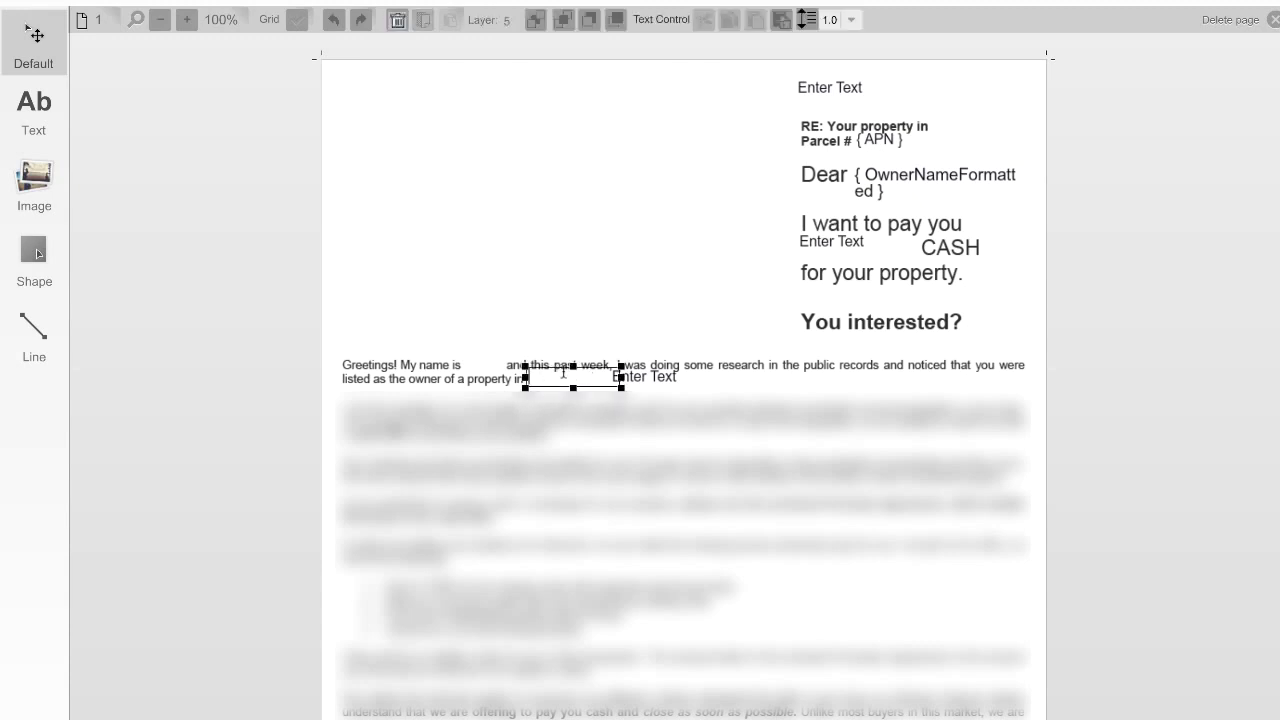
left_click_drag(573, 389, 573, 394)
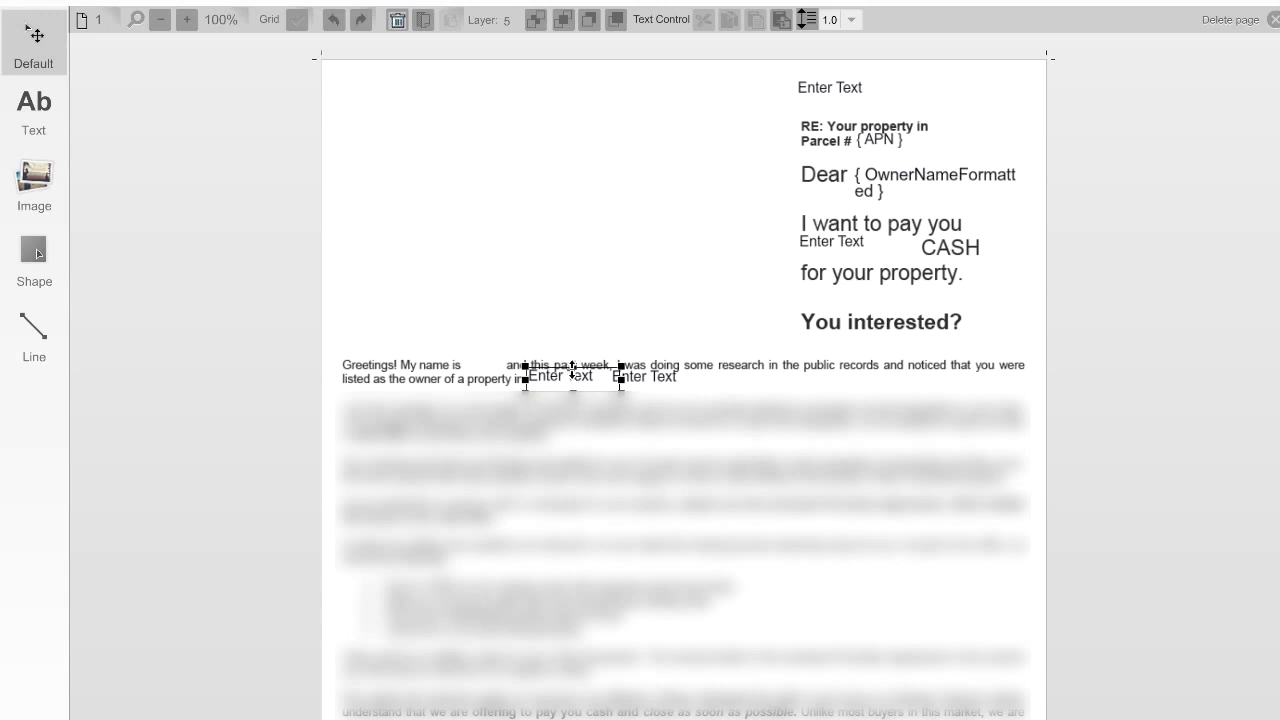
left_click(752, 401)
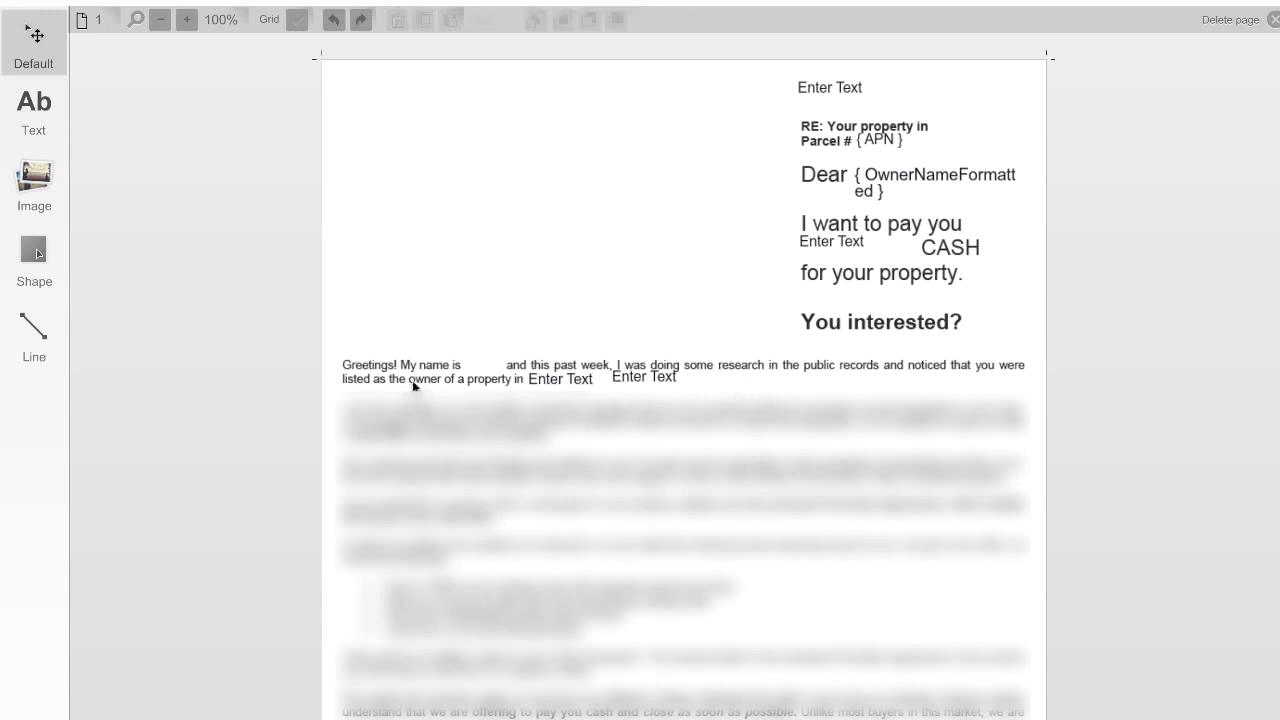
left_click(677, 370)
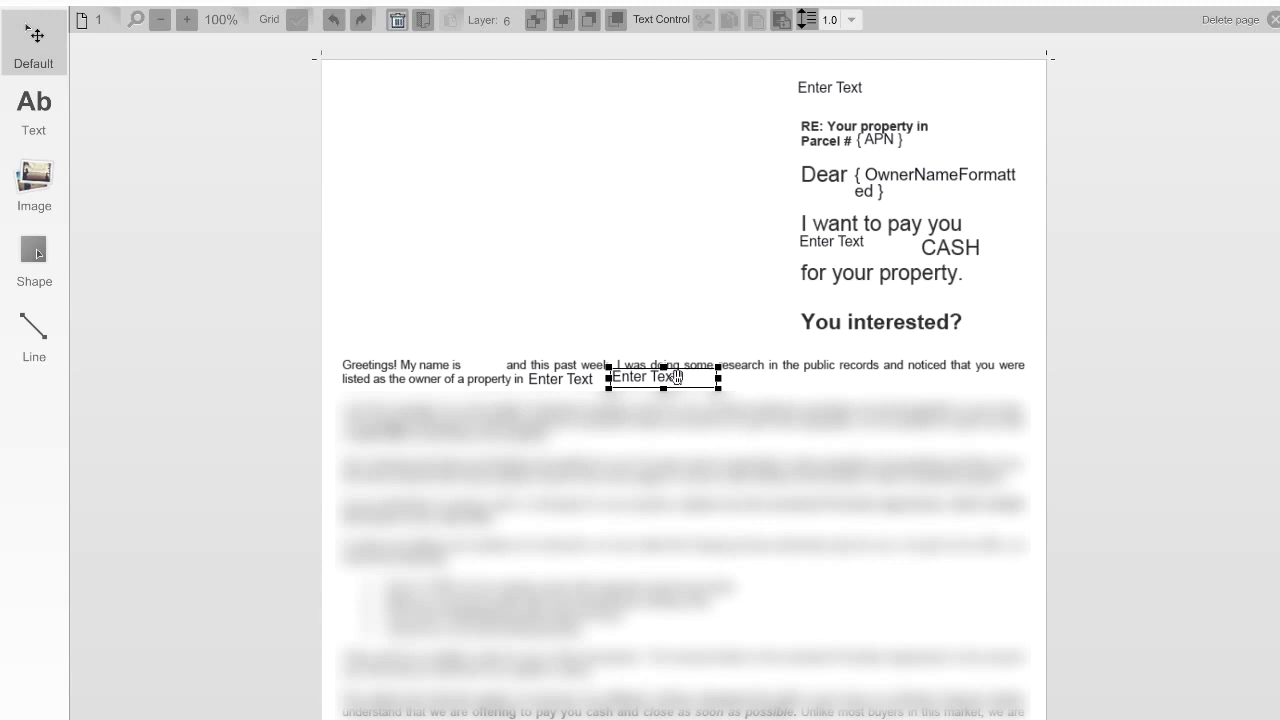
left_click_drag(676, 378, 662, 380)
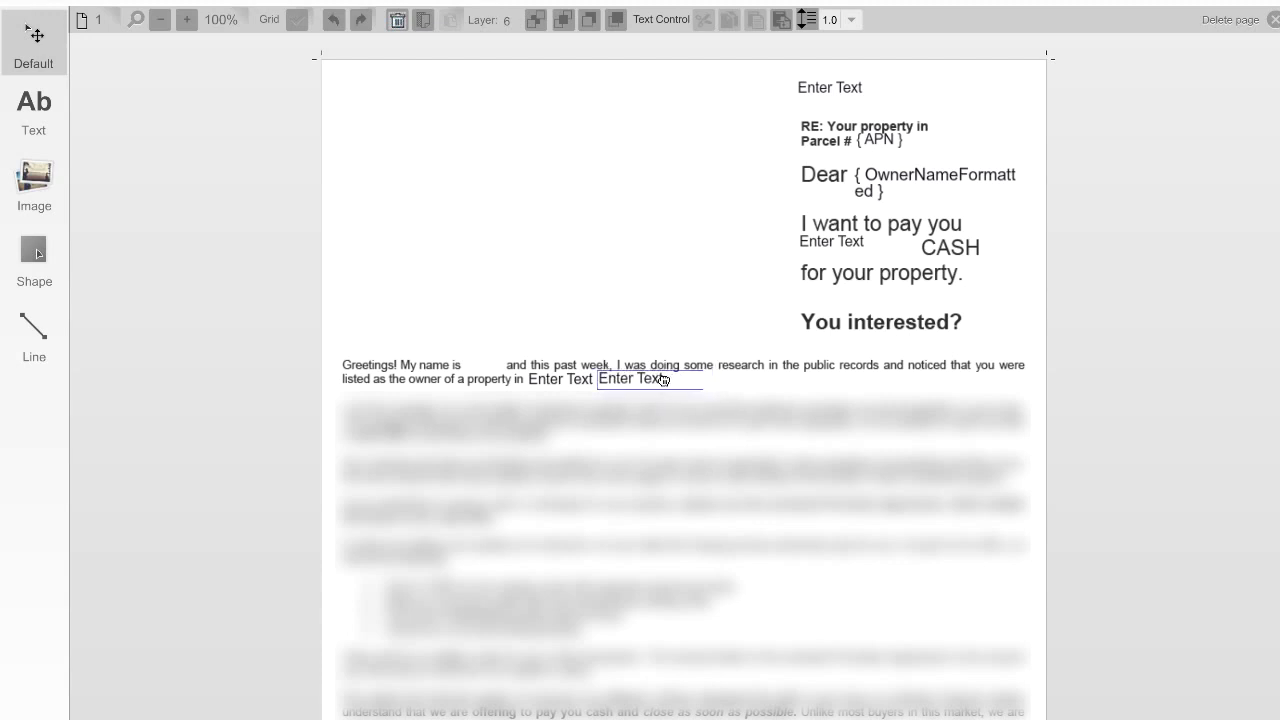
left_click(688, 345)
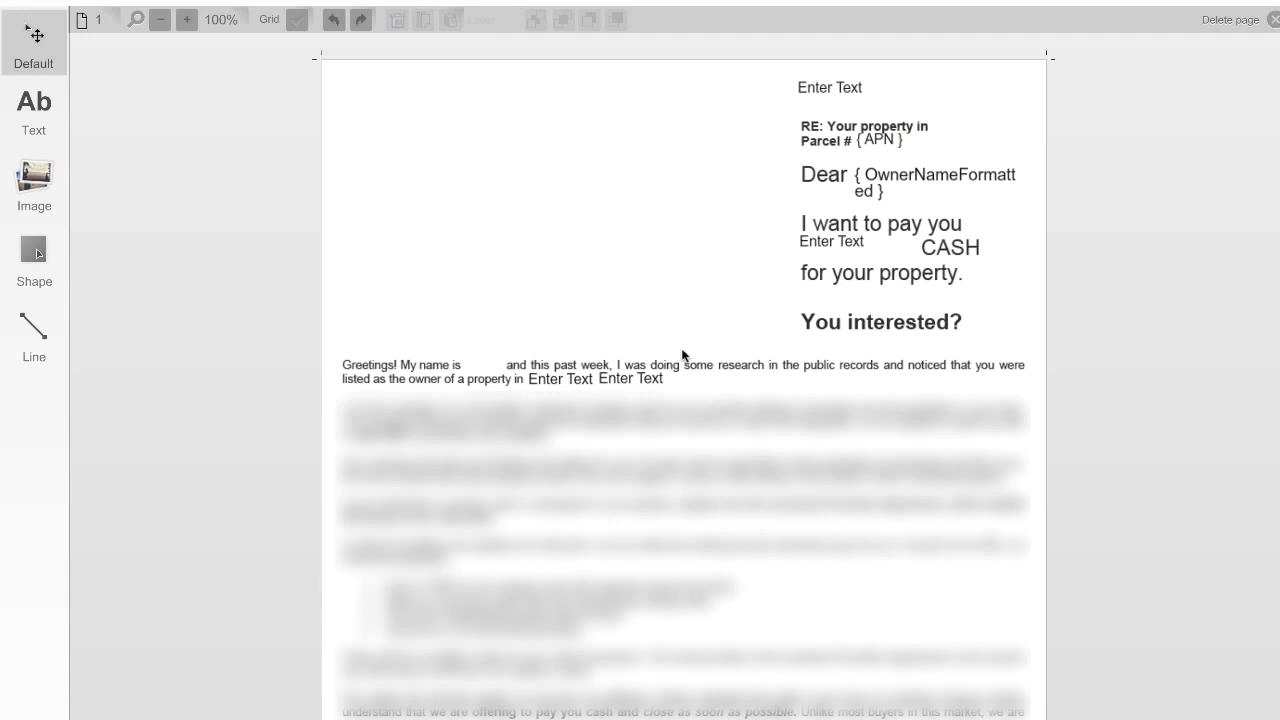
Step: Close the document editor and start a new job for the Blind Offer window envelope letter in a new project named Test Project
left_click(1097, 22)
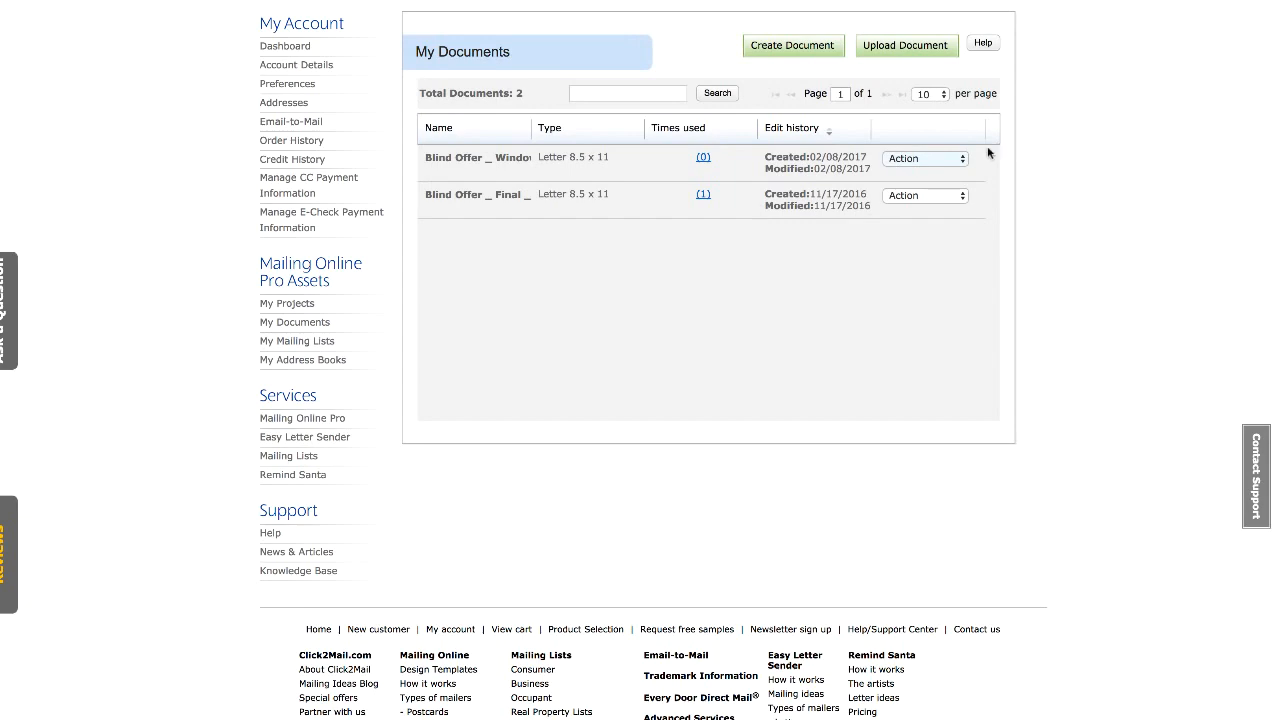
left_click(957, 163)
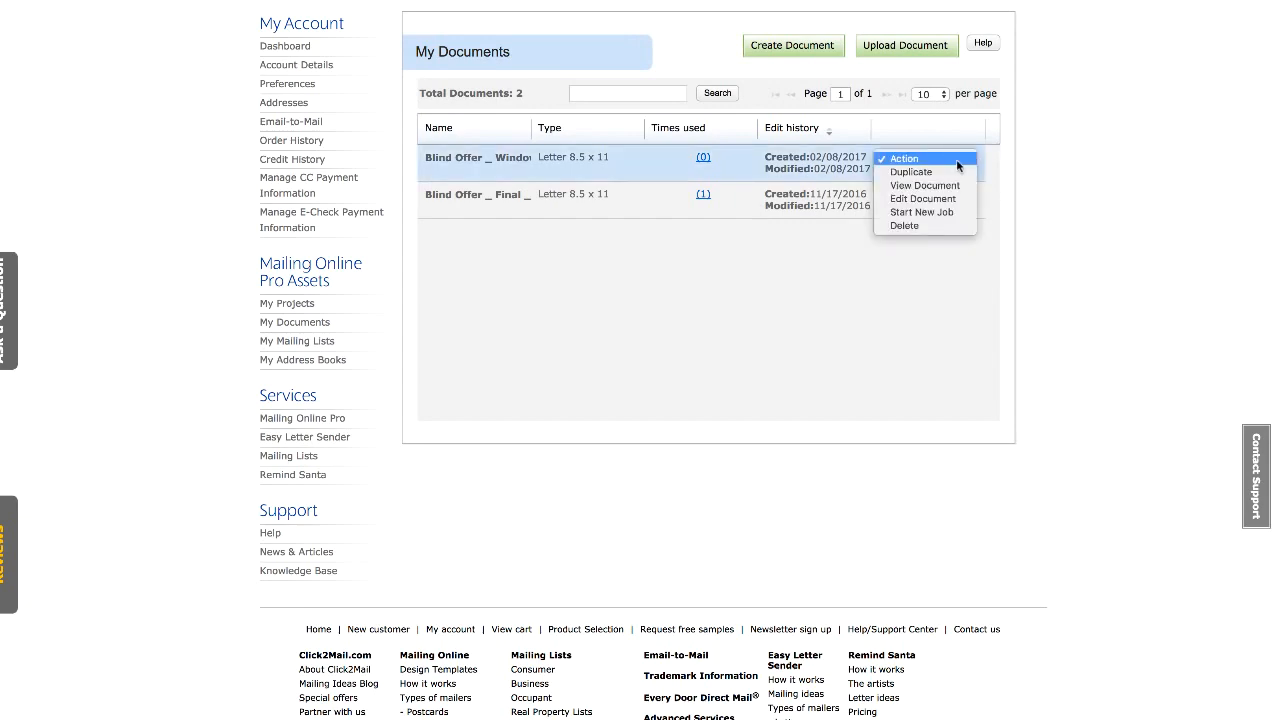
left_click(950, 213)
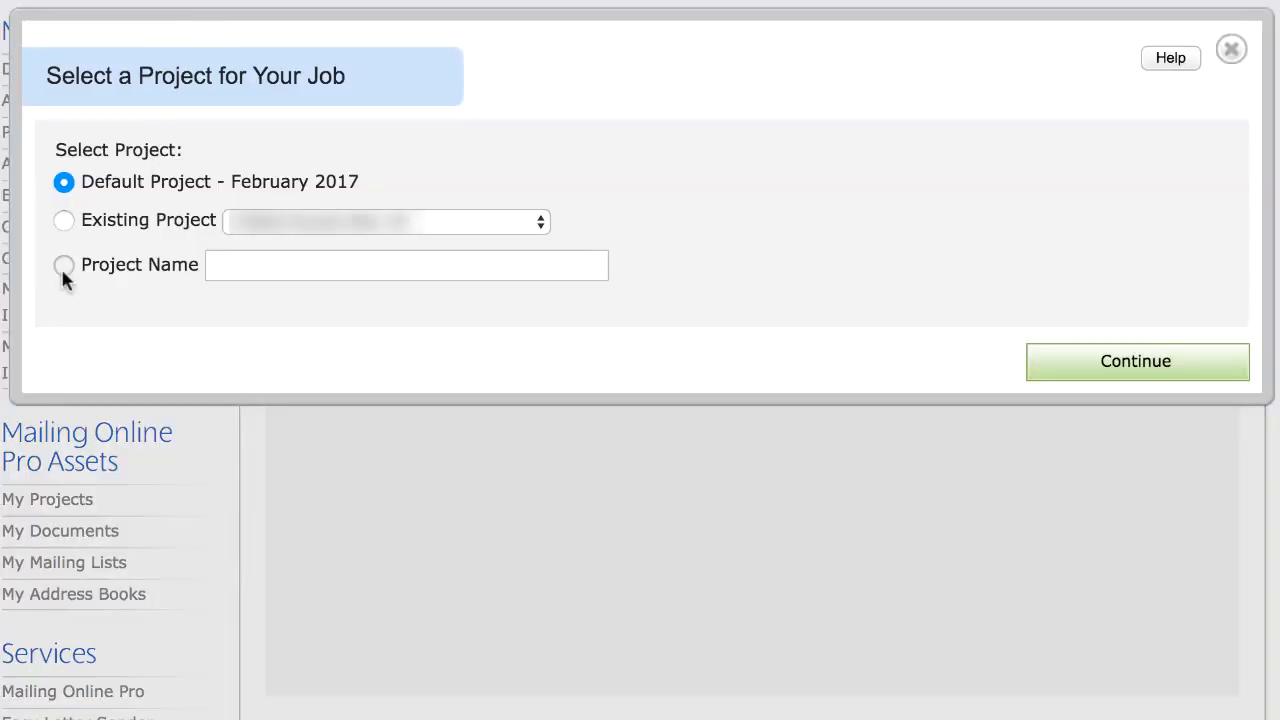
left_click(63, 266)
type("Test Project")
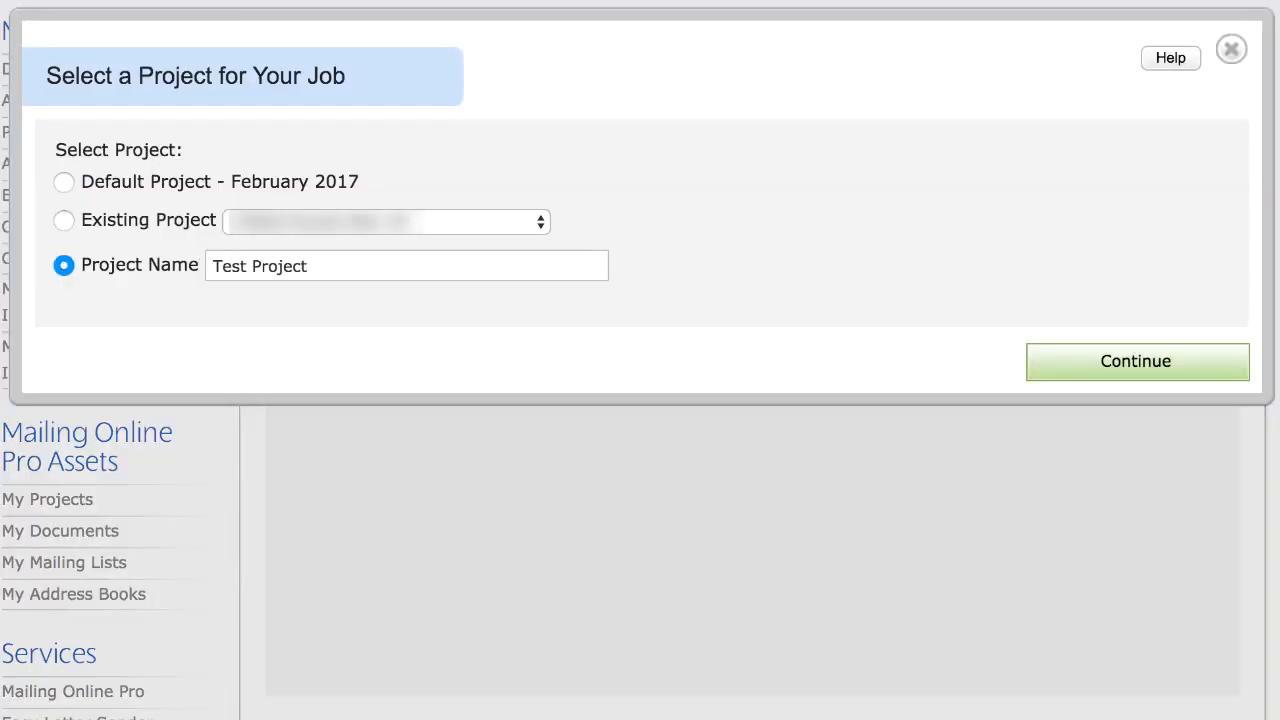
left_click(1133, 362)
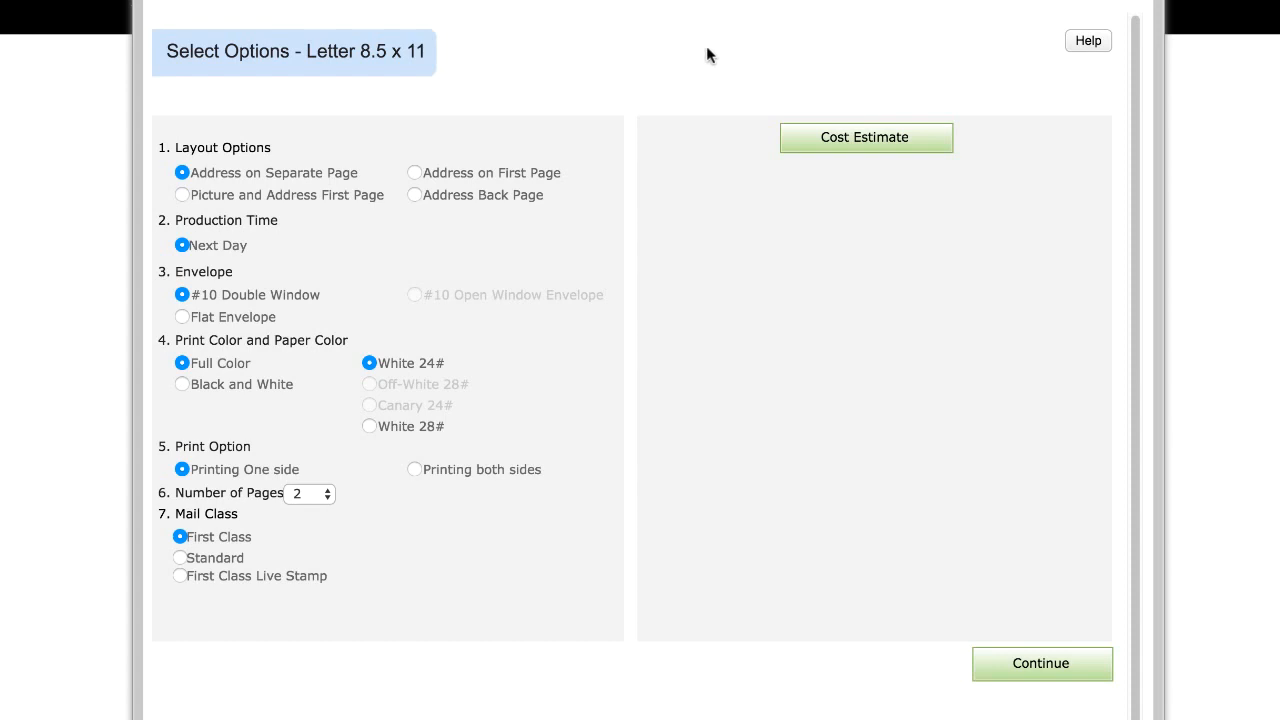
Step: Set the job layout to Address on First Page and the print color to Black and White
left_click(414, 173)
left_click(181, 173)
left_click(415, 173)
left_click(181, 384)
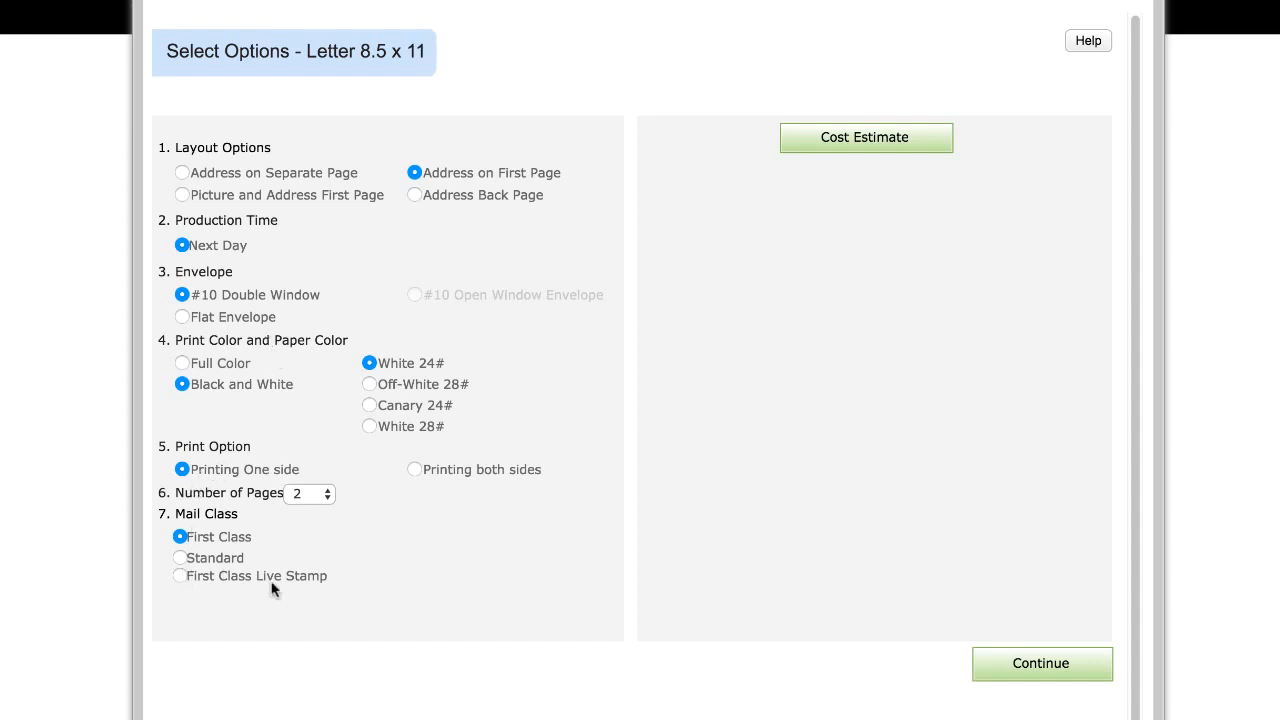
Step: Open the cost estimate and set the quantity to 898 pieces
left_click(895, 142)
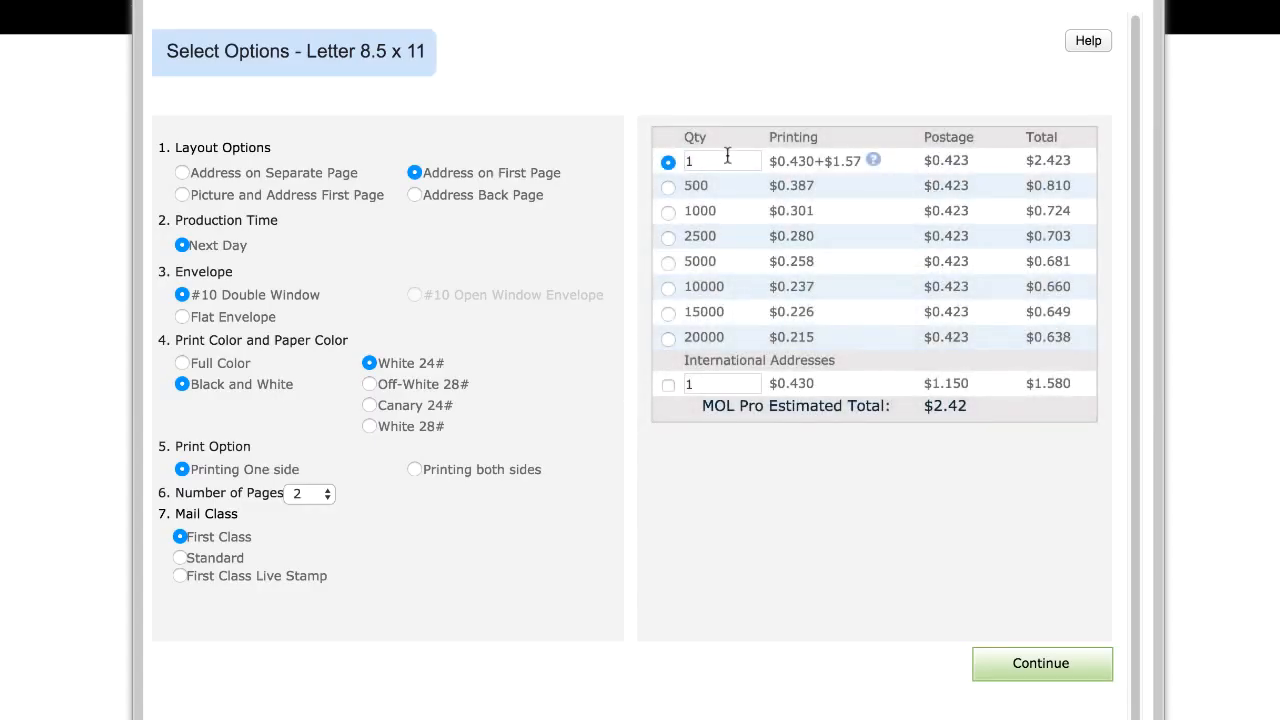
left_click(728, 157)
key("BackSpace")
type("898")
left_click(1035, 610)
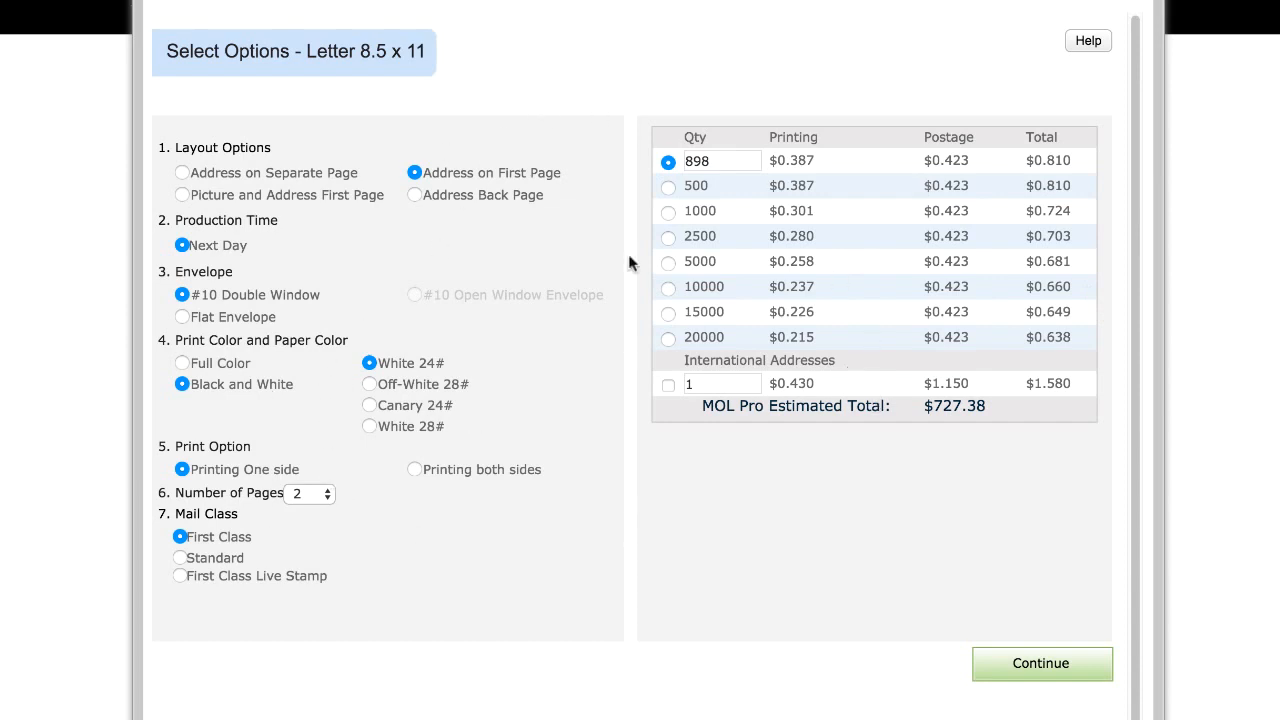
Step: Compare cost estimates for the Standard mail class and the First Class Live Stamp mail class
left_click(181, 560)
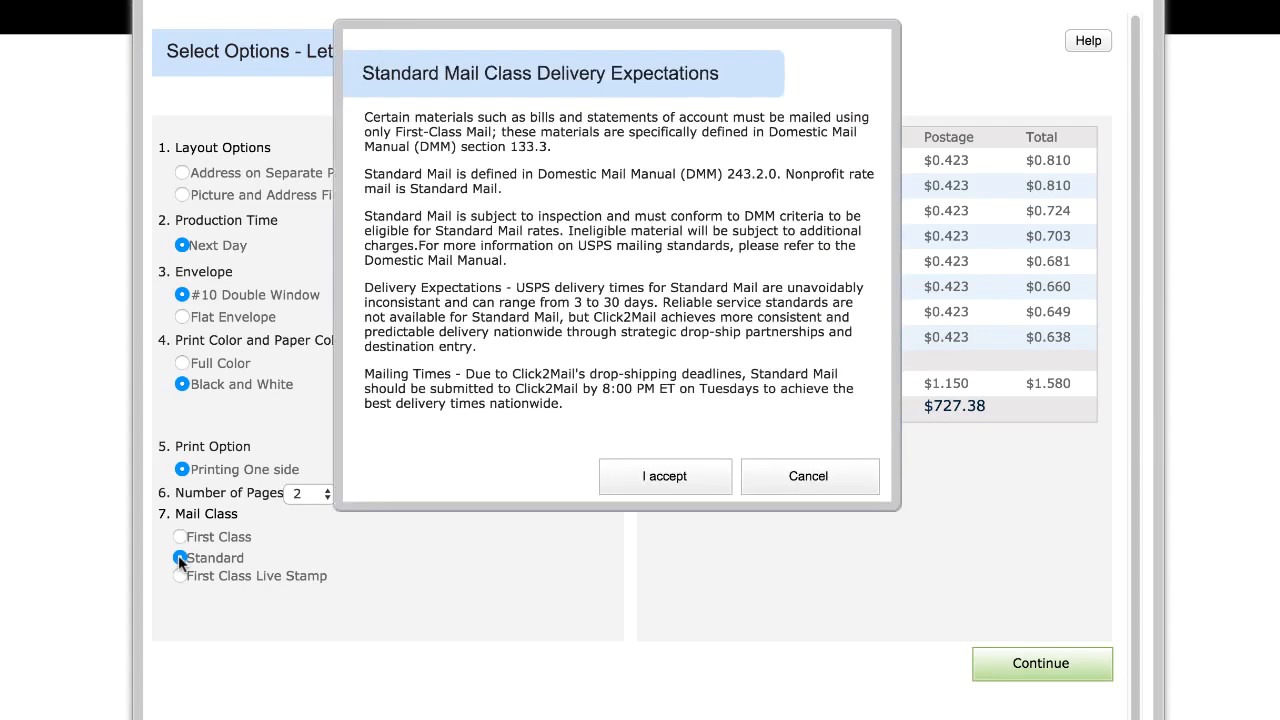
left_click(674, 476)
left_click(865, 138)
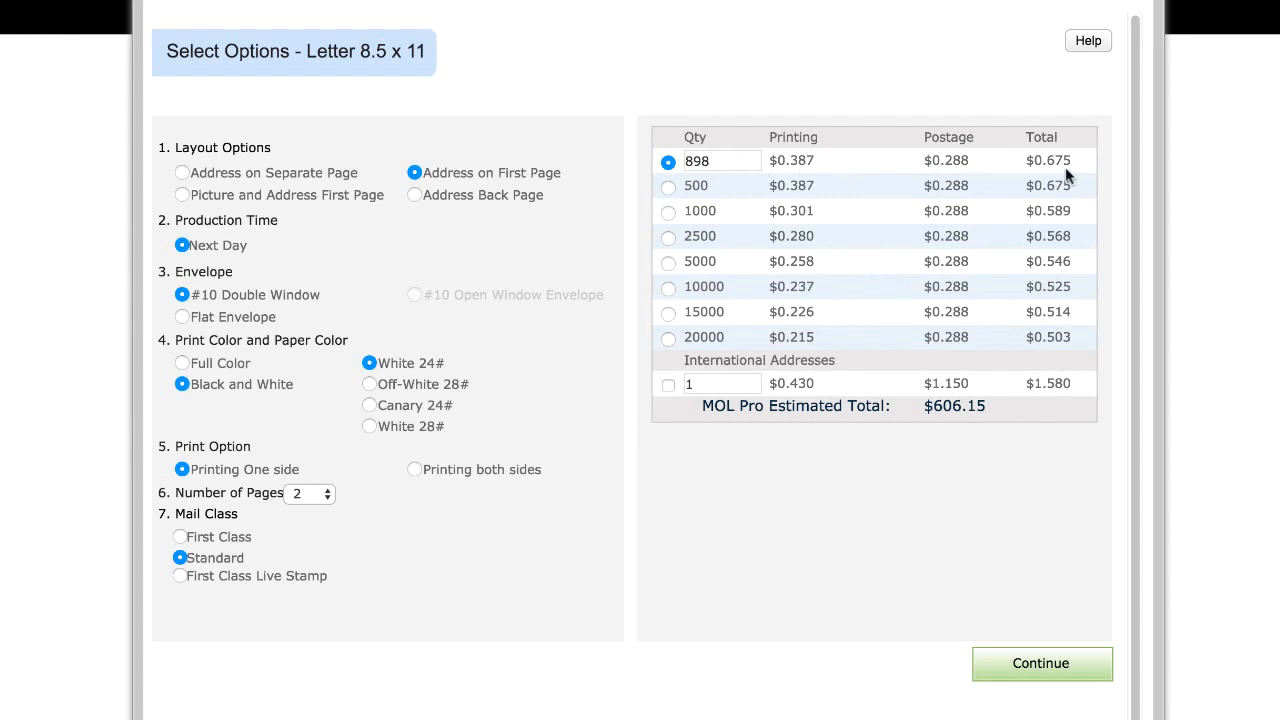
left_click(180, 576)
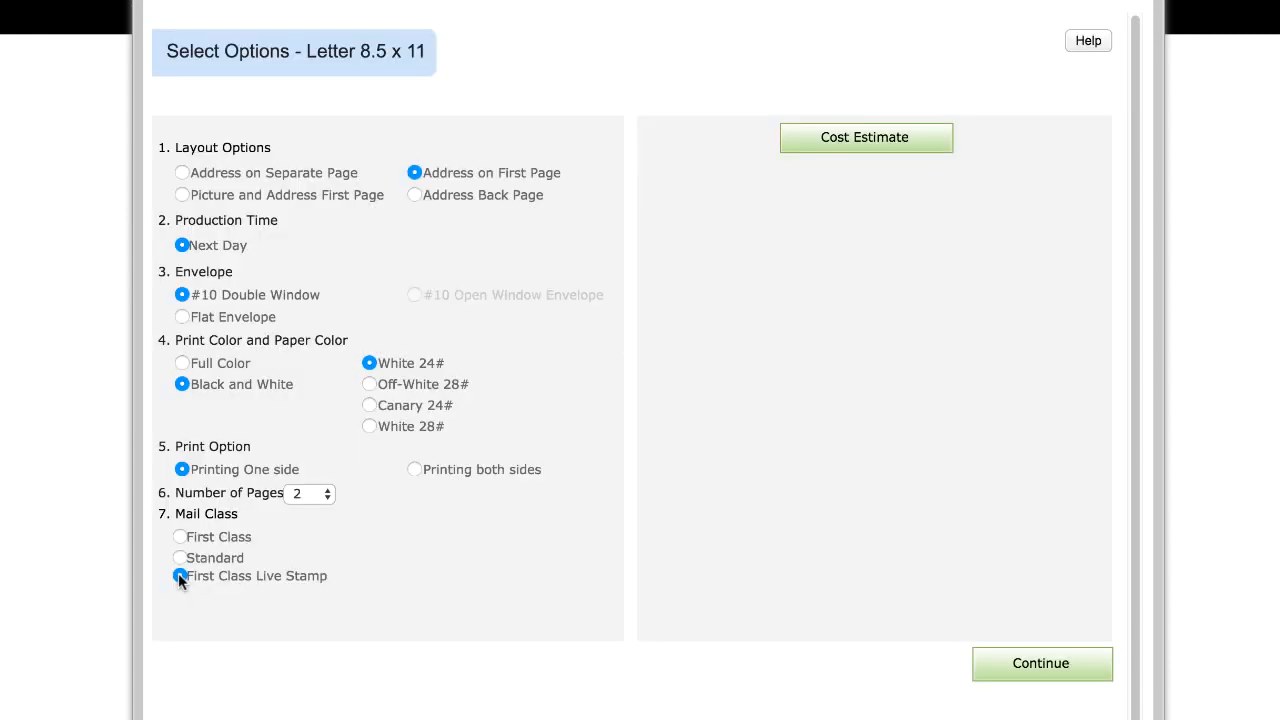
left_click(840, 137)
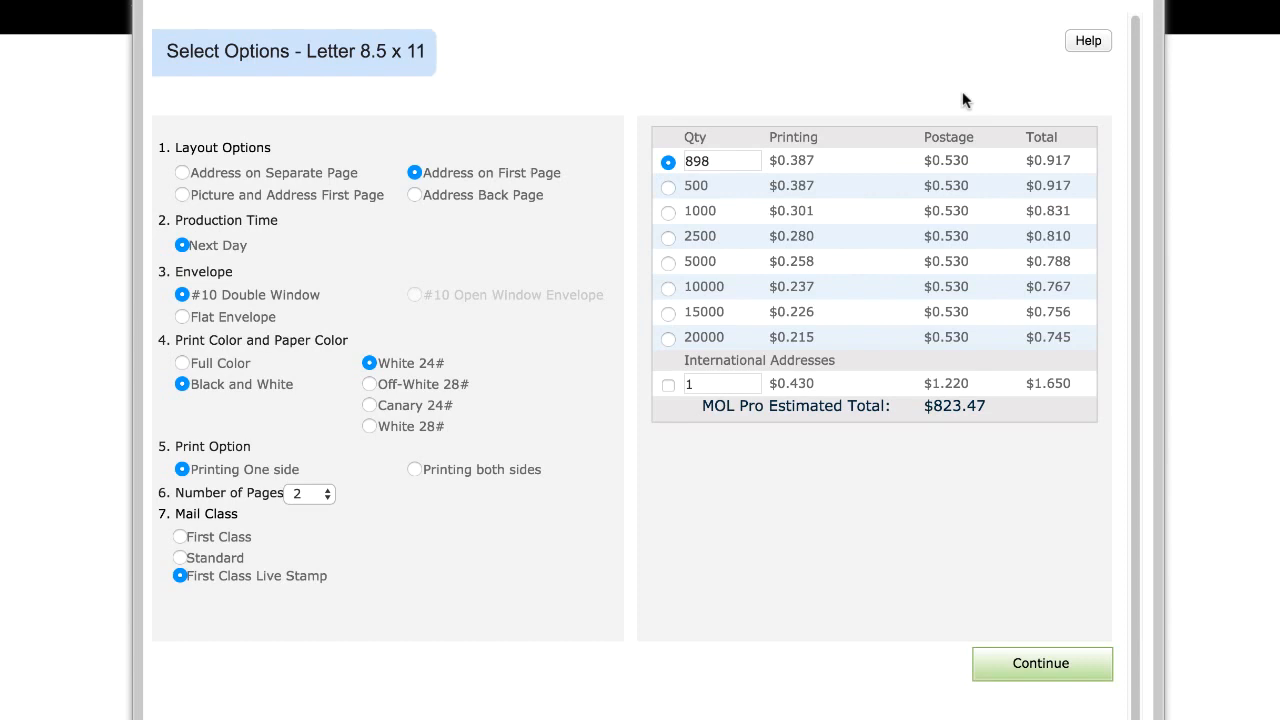
Step: Compare the cost estimate for the Address on Separate Page layout, then switch the mail class back to First Class
left_click(183, 174)
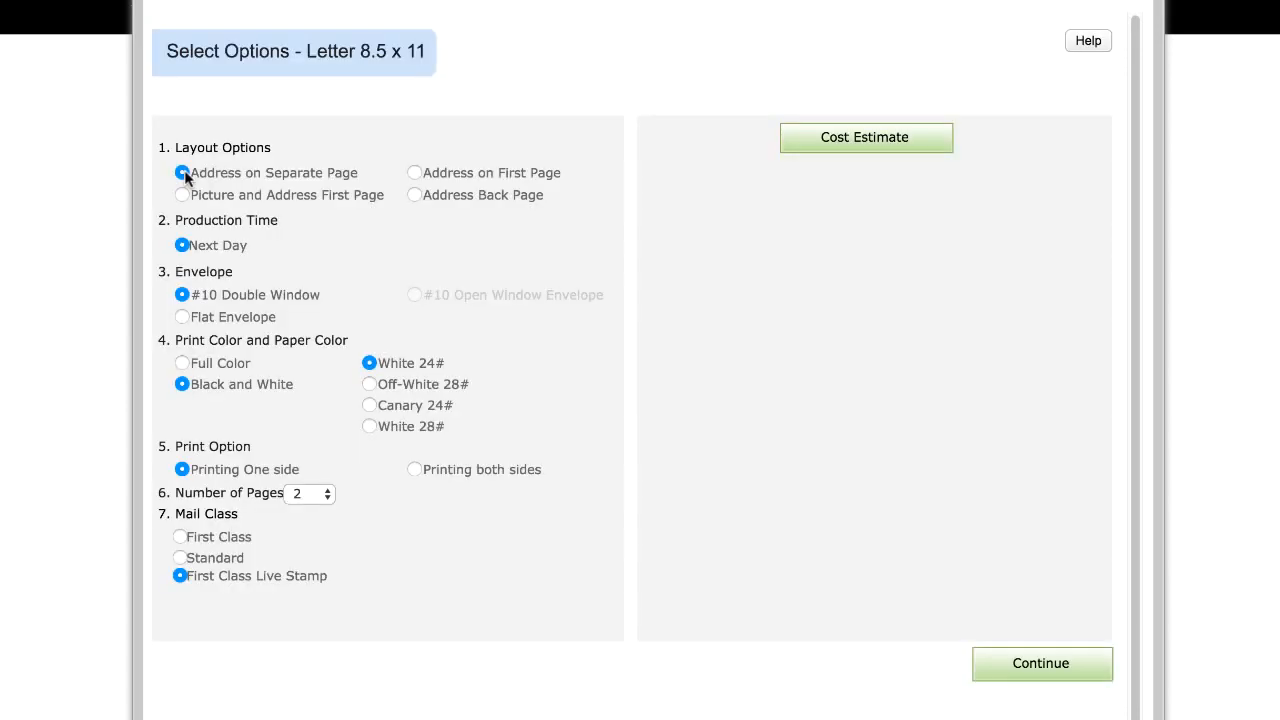
left_click(874, 141)
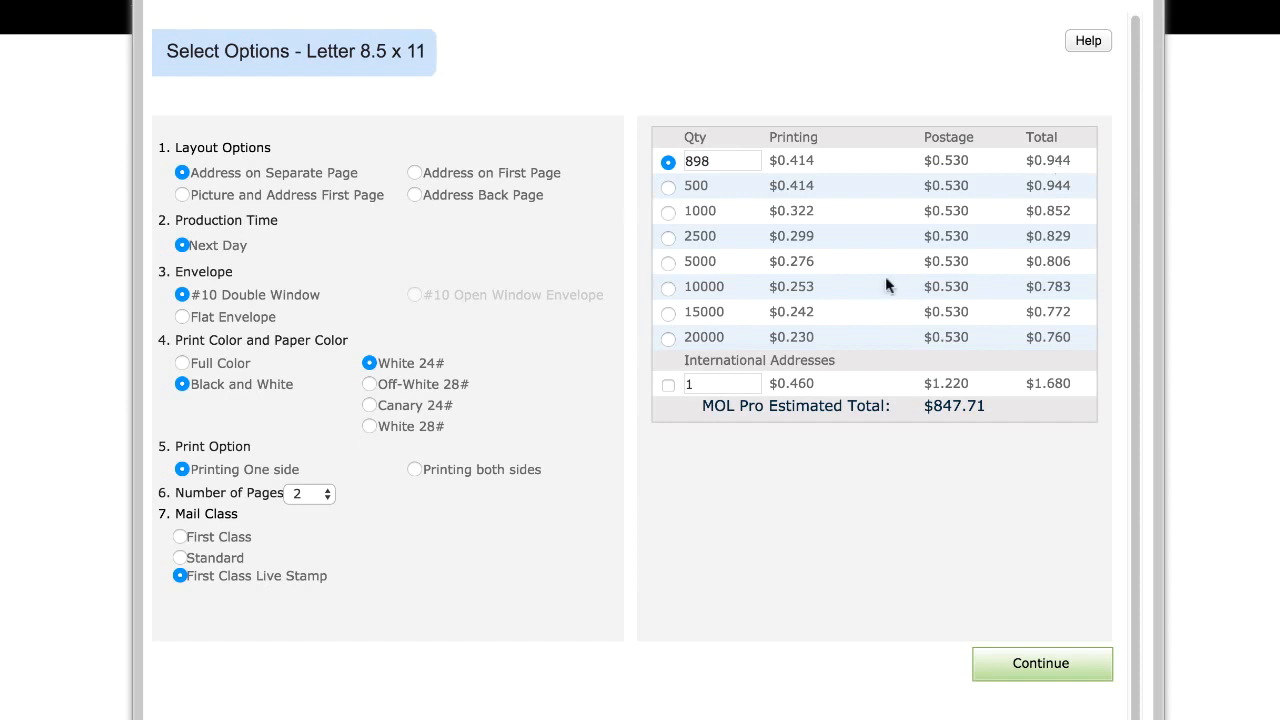
left_click(179, 536)
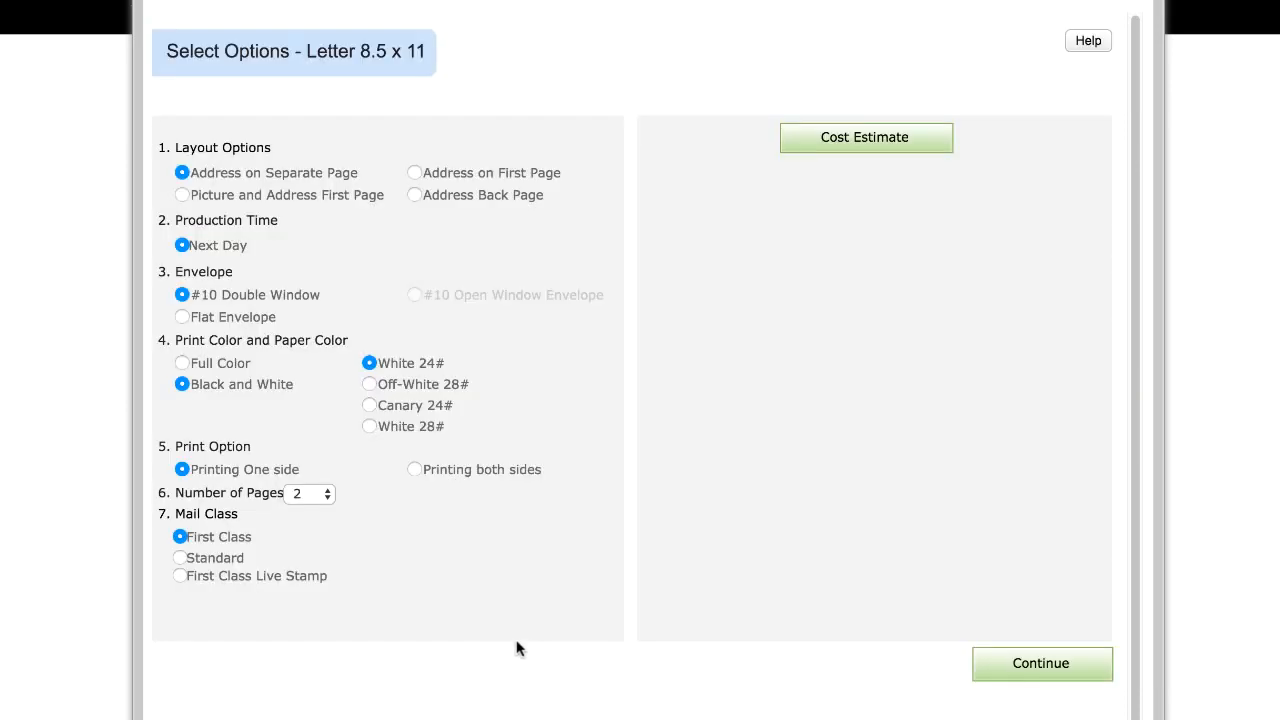
left_click(855, 143)
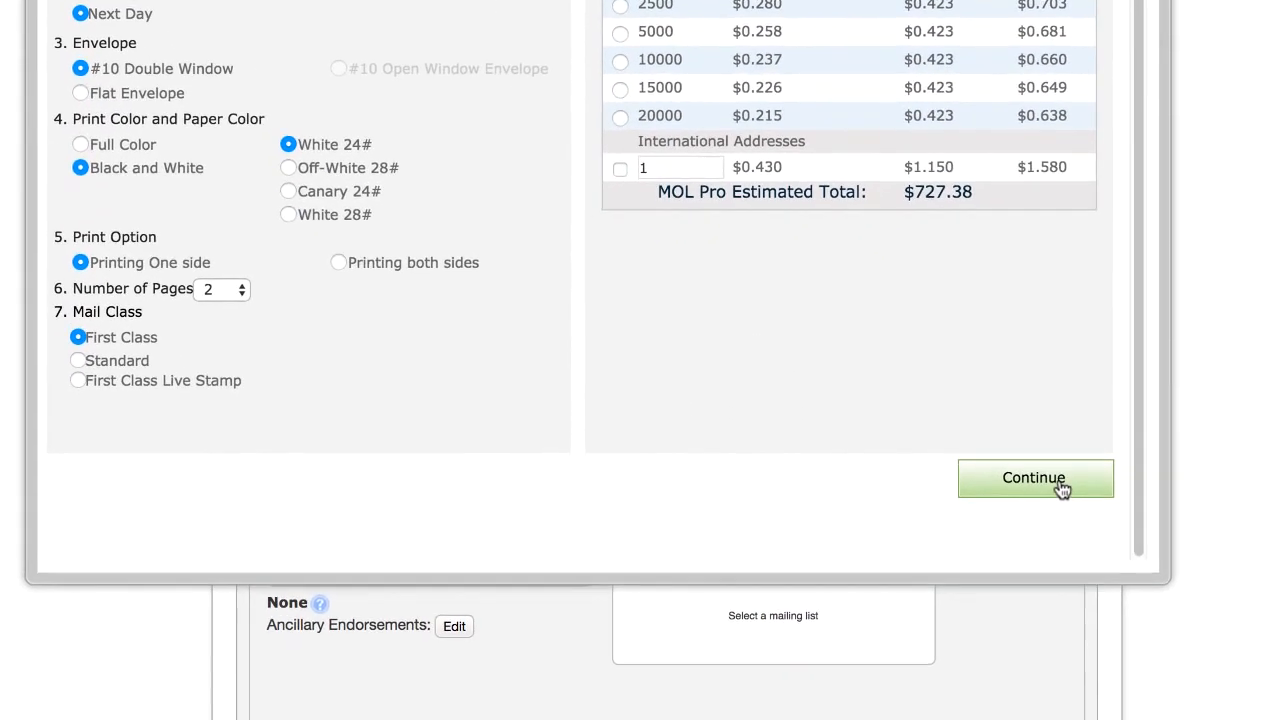
Step: Confirm the job options, attach the Sonoma_County_Delinquent mailing list, and try to continue the job
left_click(1087, 667)
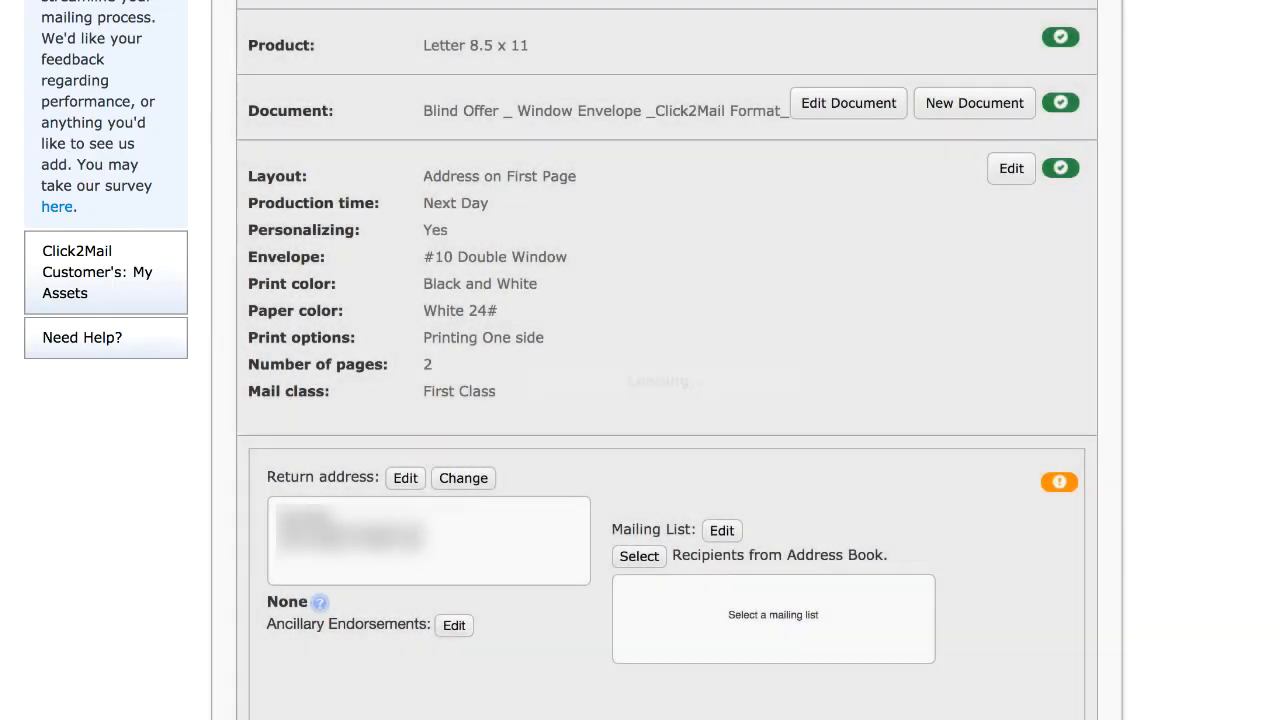
left_click(722, 531)
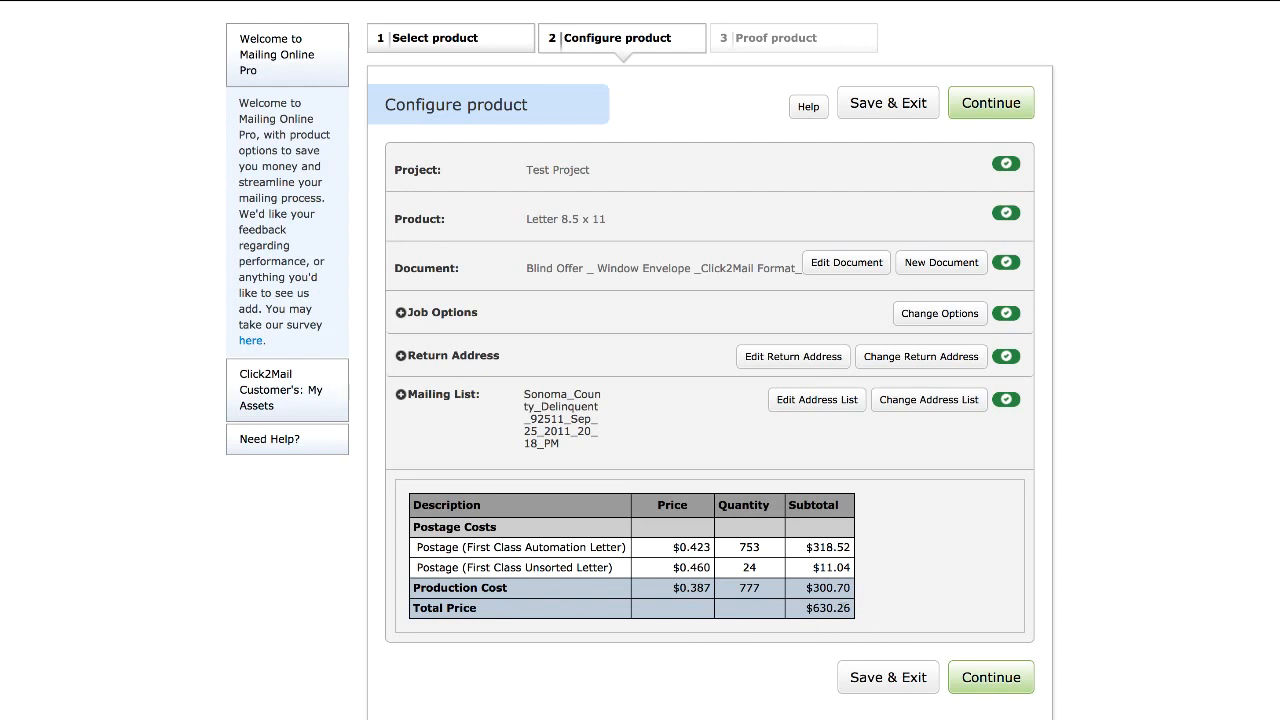
left_click(989, 683)
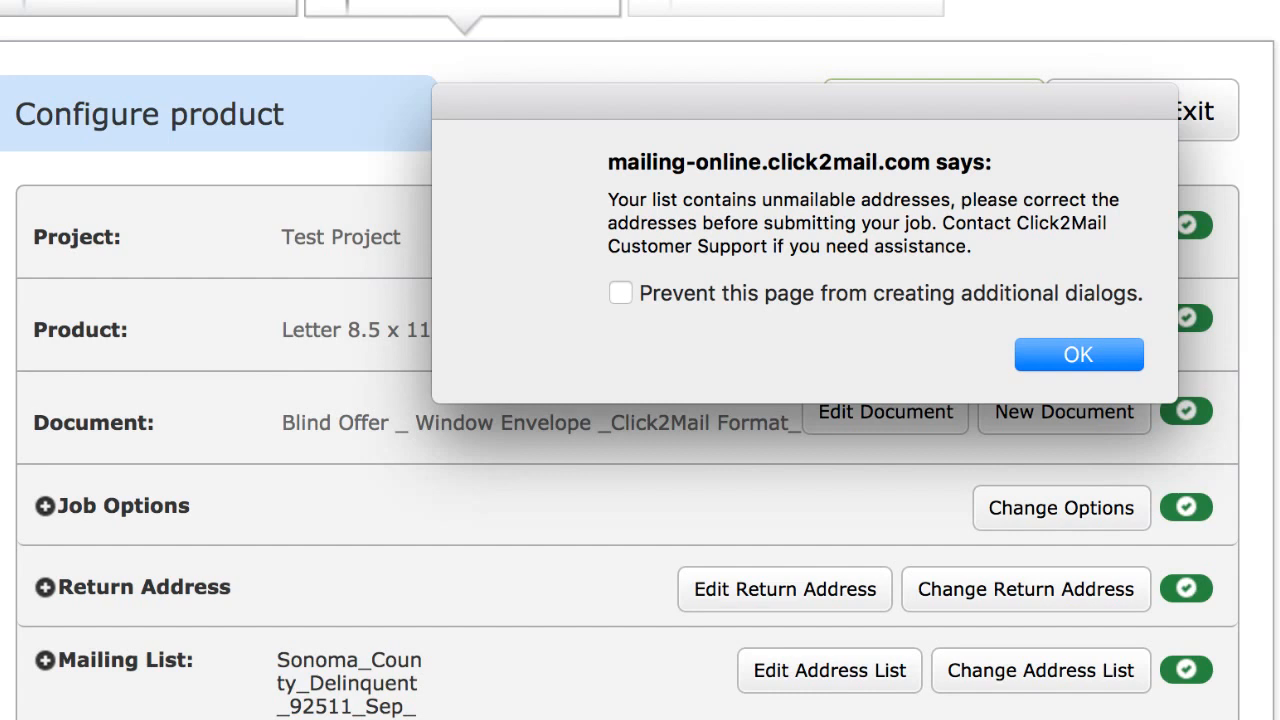
left_click(1080, 355)
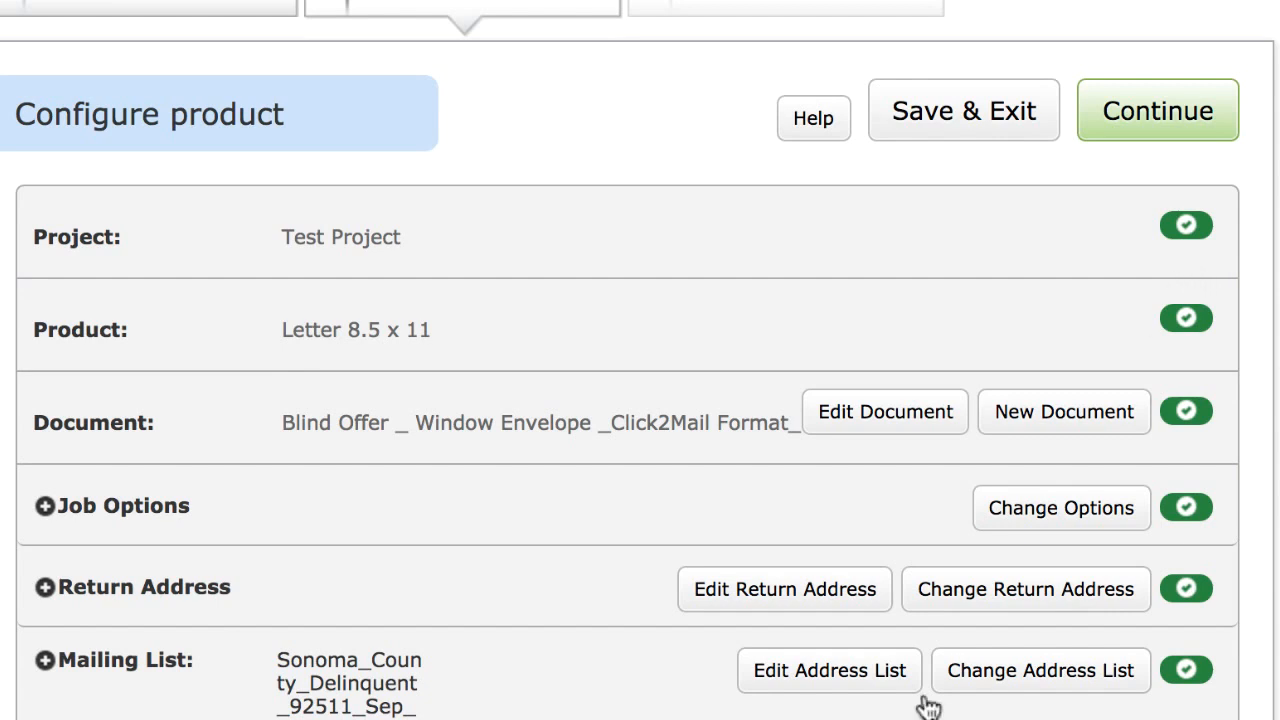
Step: Open the address list, filter it to non-standard addresses, and delete the non-standard addresses
left_click(862, 688)
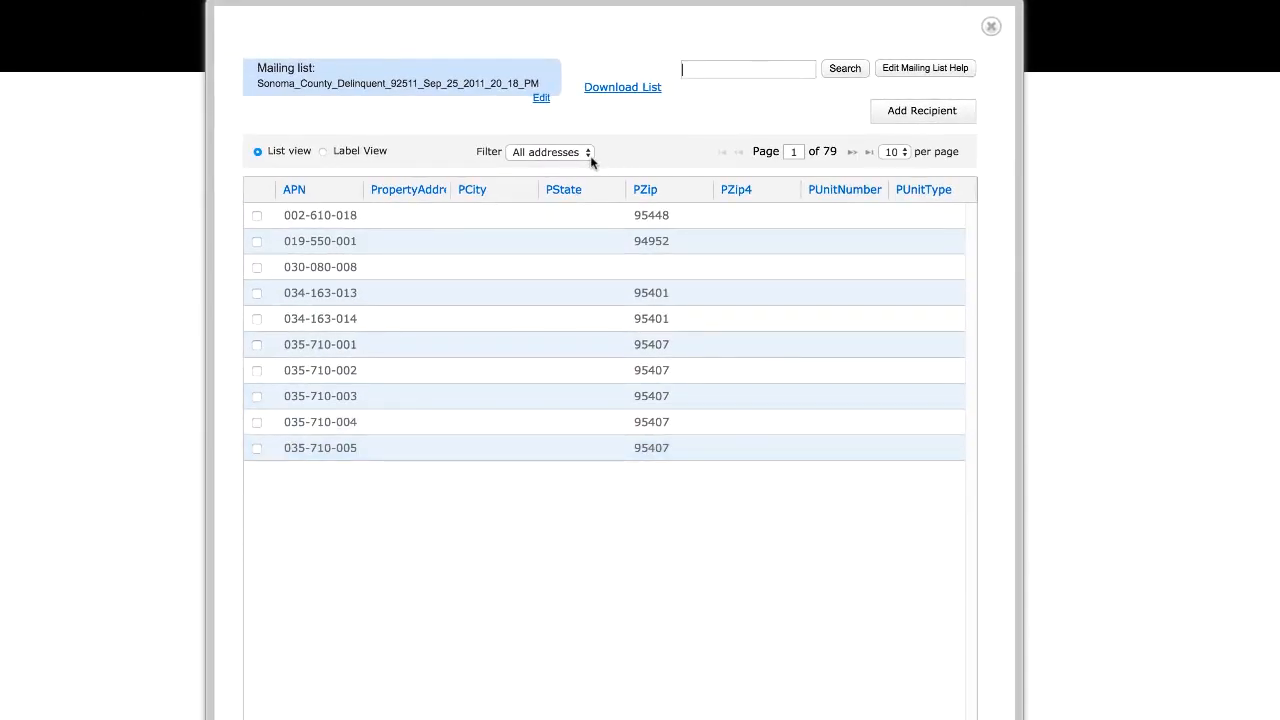
left_click(583, 153)
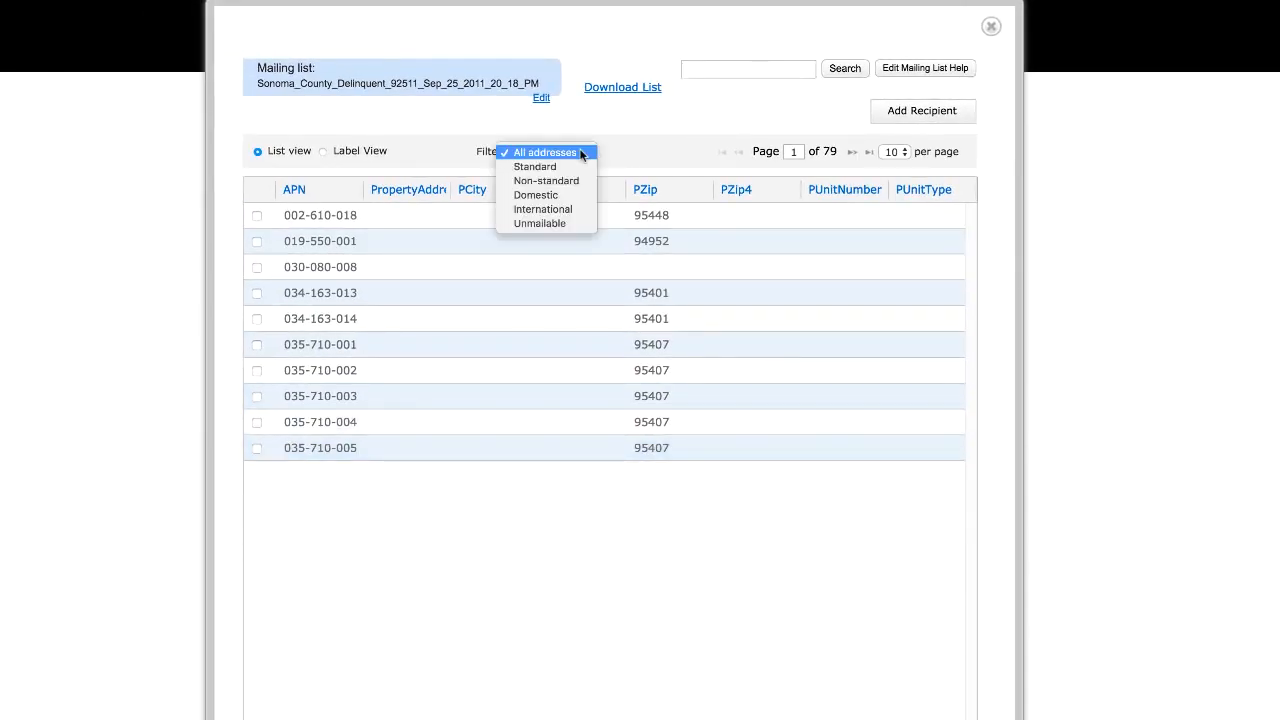
left_click(576, 180)
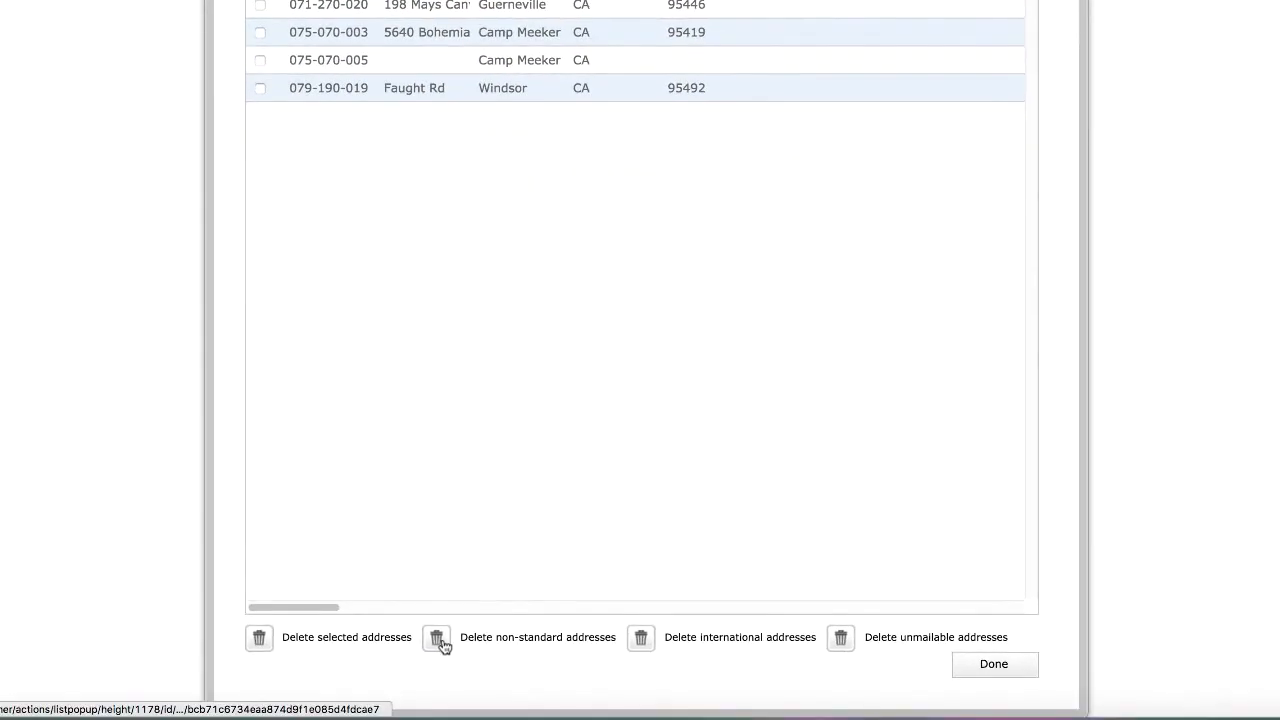
left_click(440, 640)
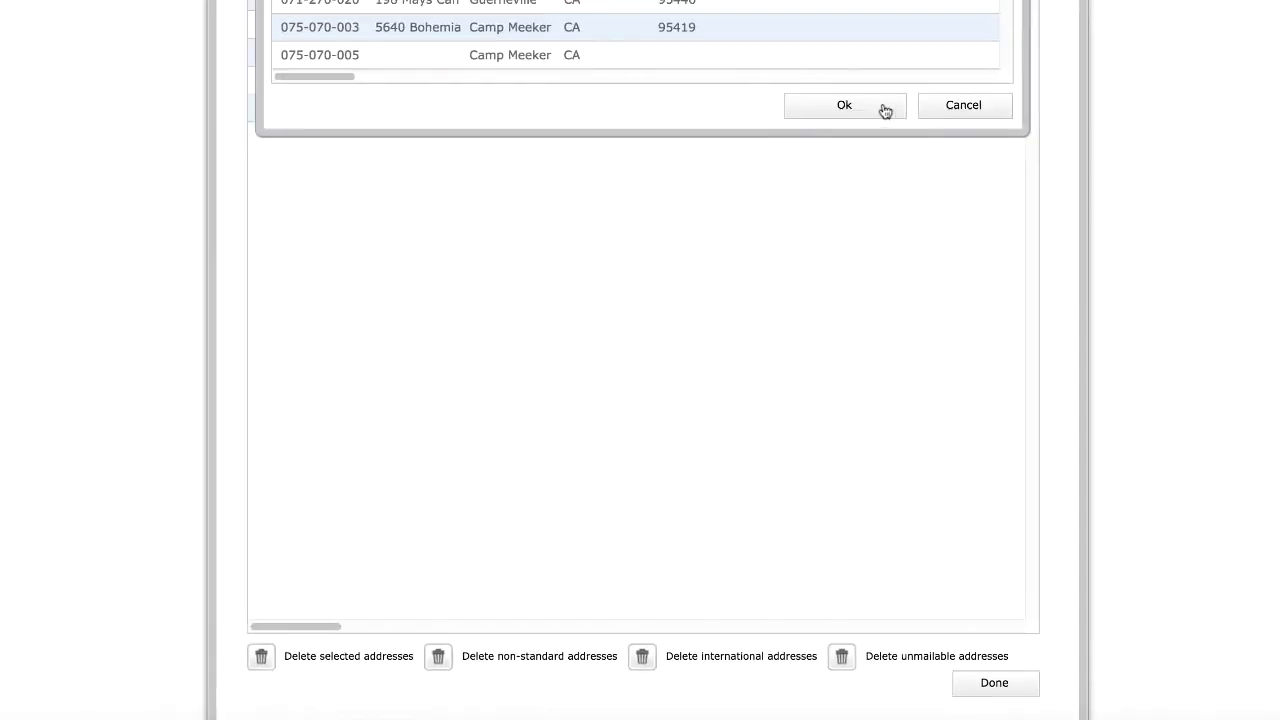
left_click(885, 108)
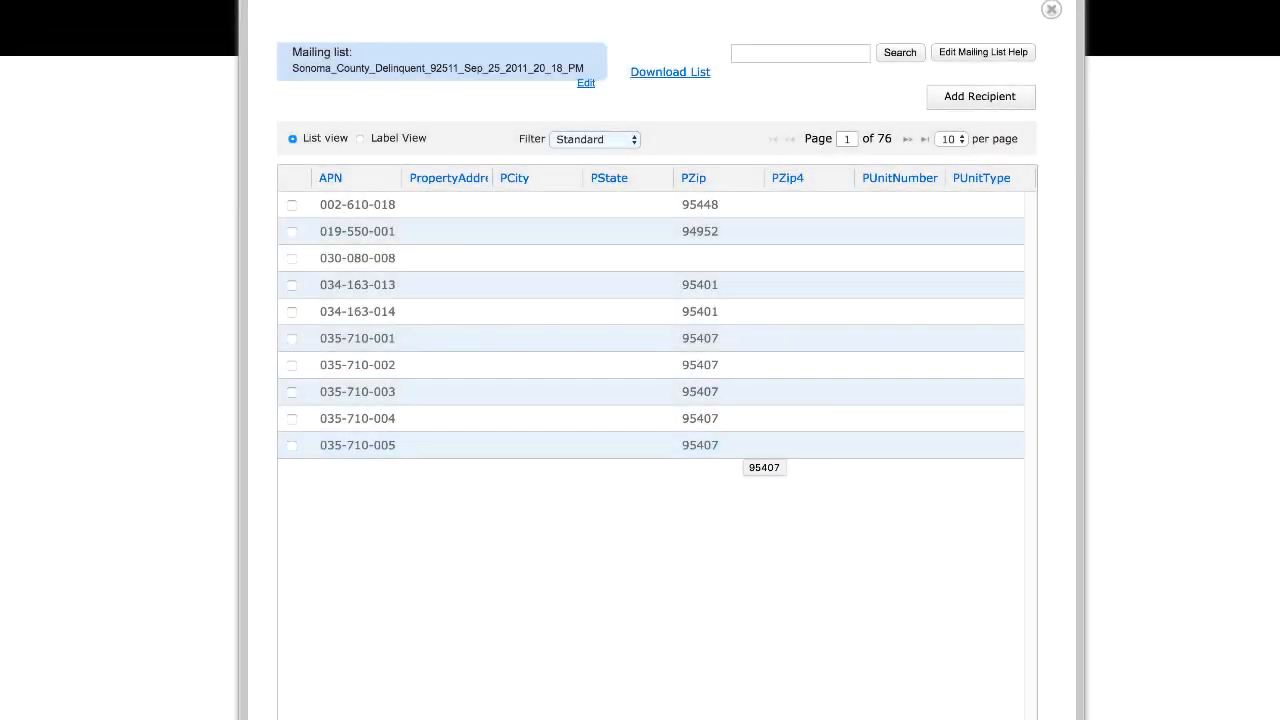
left_click(1051, 9)
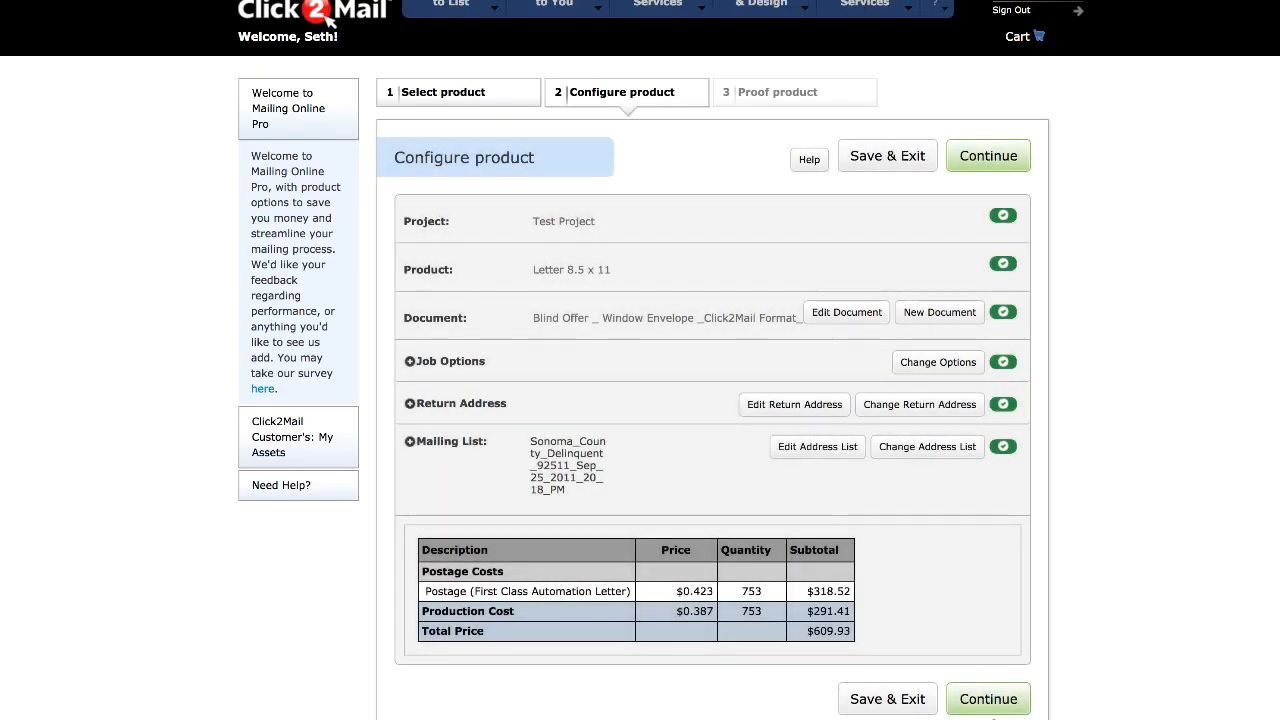
Step: Try continuing the job again, then delete the unmailable addresses from the address list
left_click(985, 708)
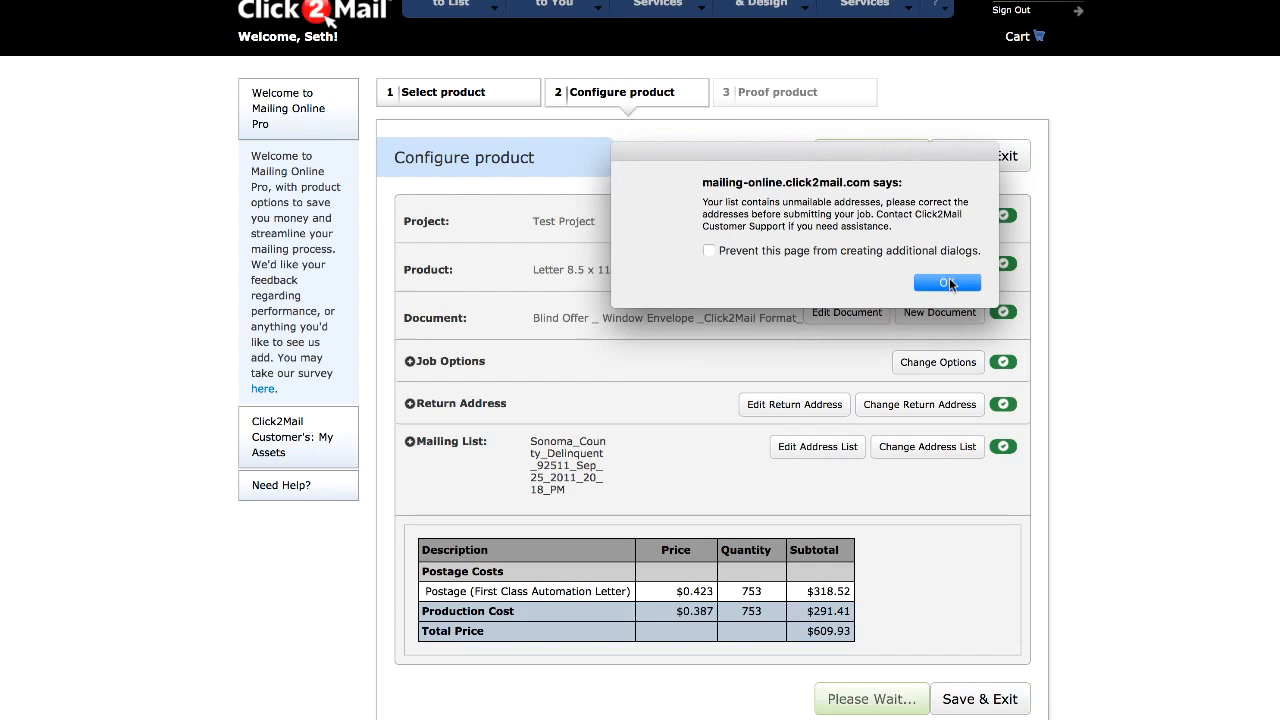
left_click(953, 284)
left_click(805, 451)
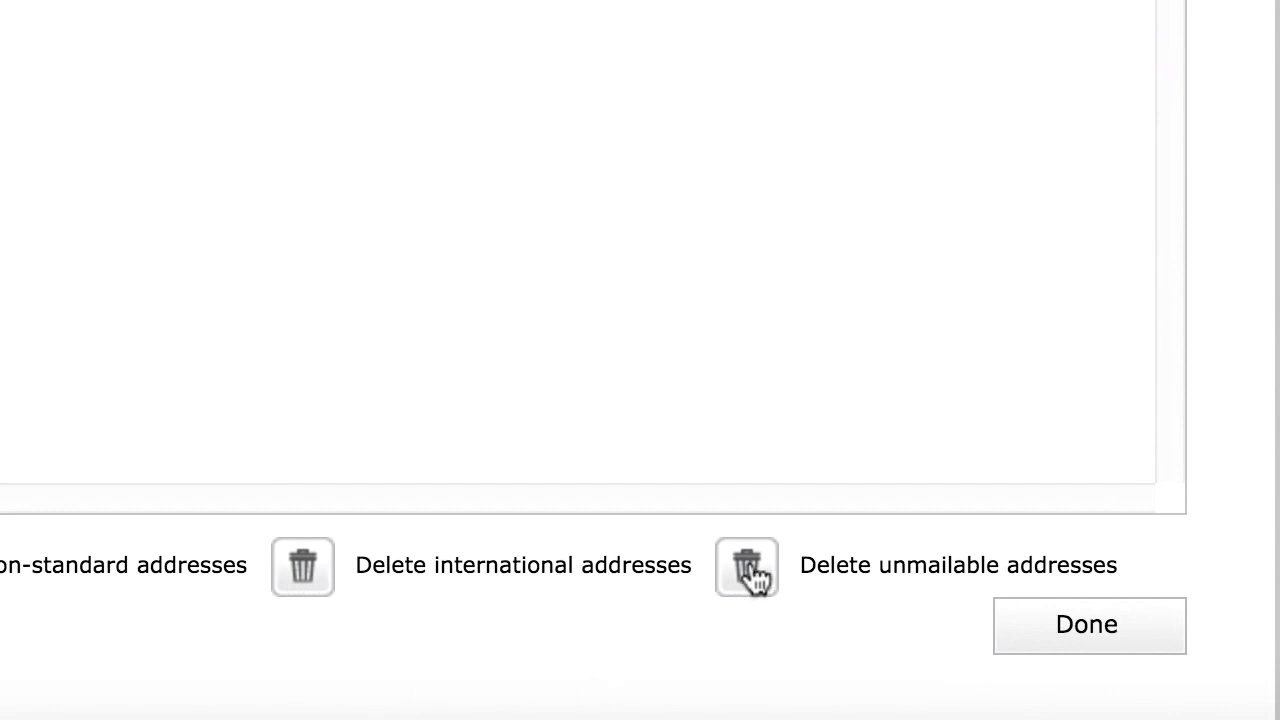
left_click(748, 567)
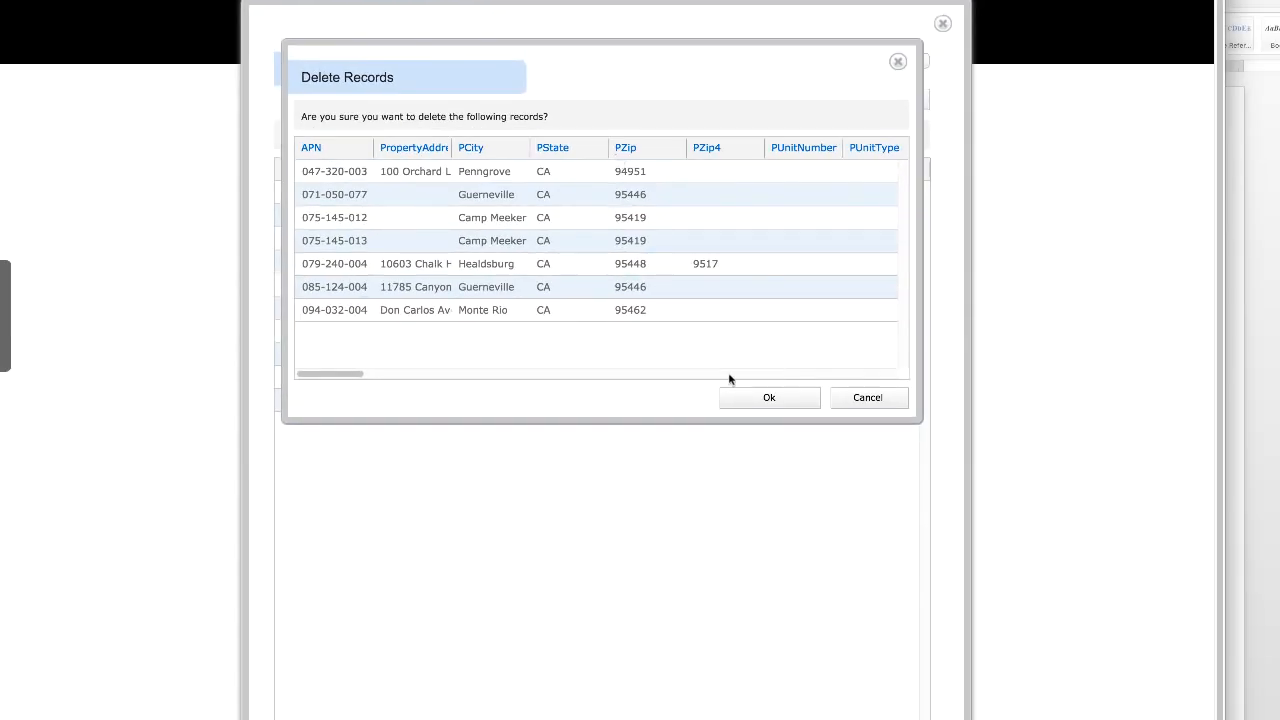
left_click(755, 399)
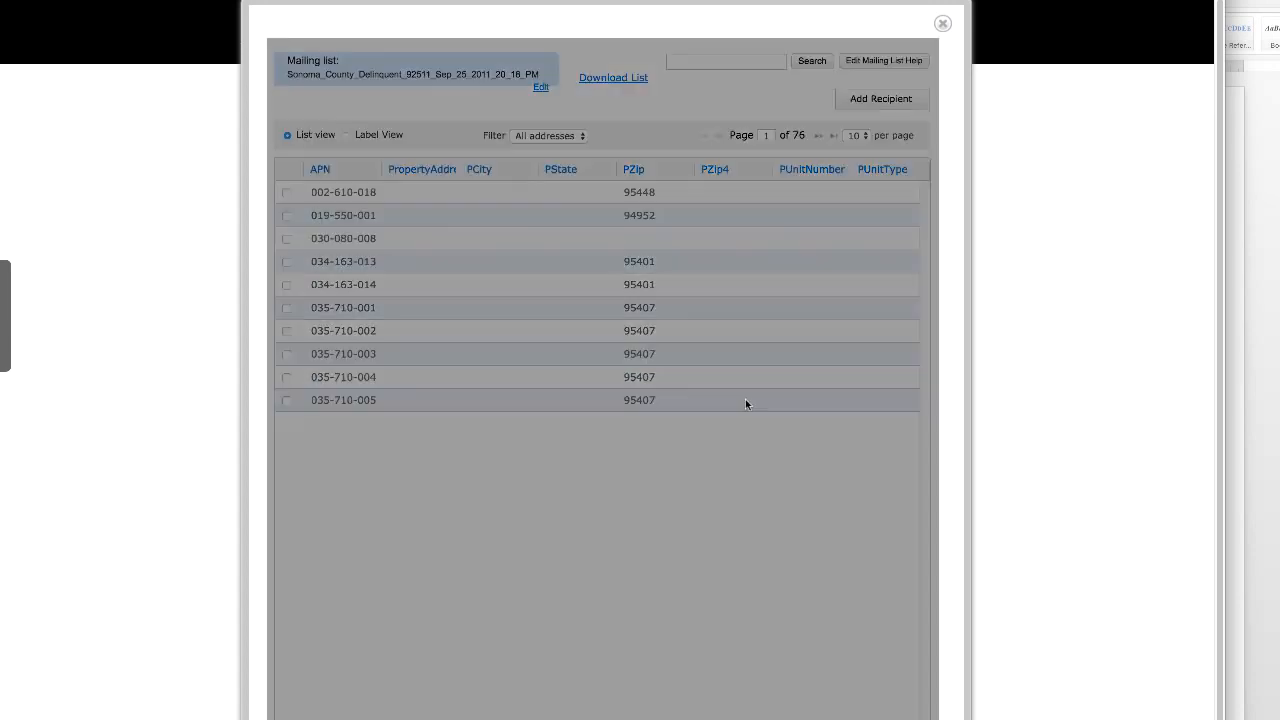
Step: Filter the address list to unmailable addresses and close the list
left_click(540, 135)
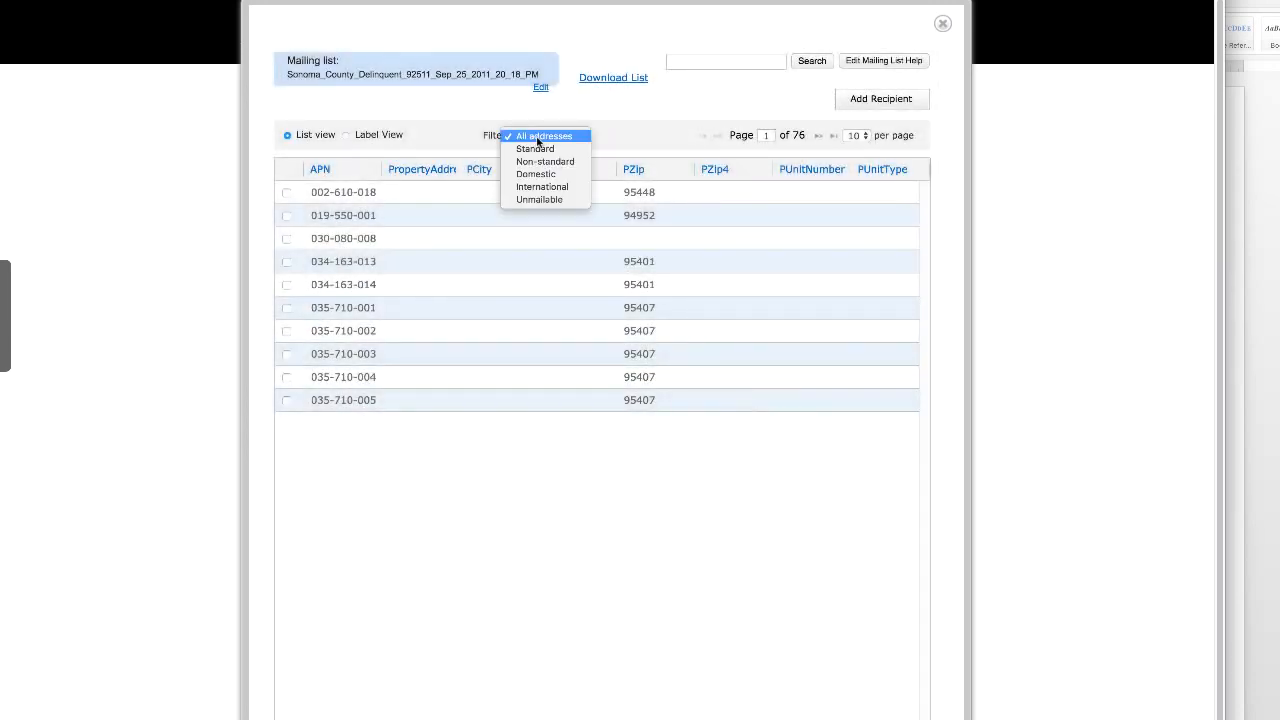
left_click(555, 199)
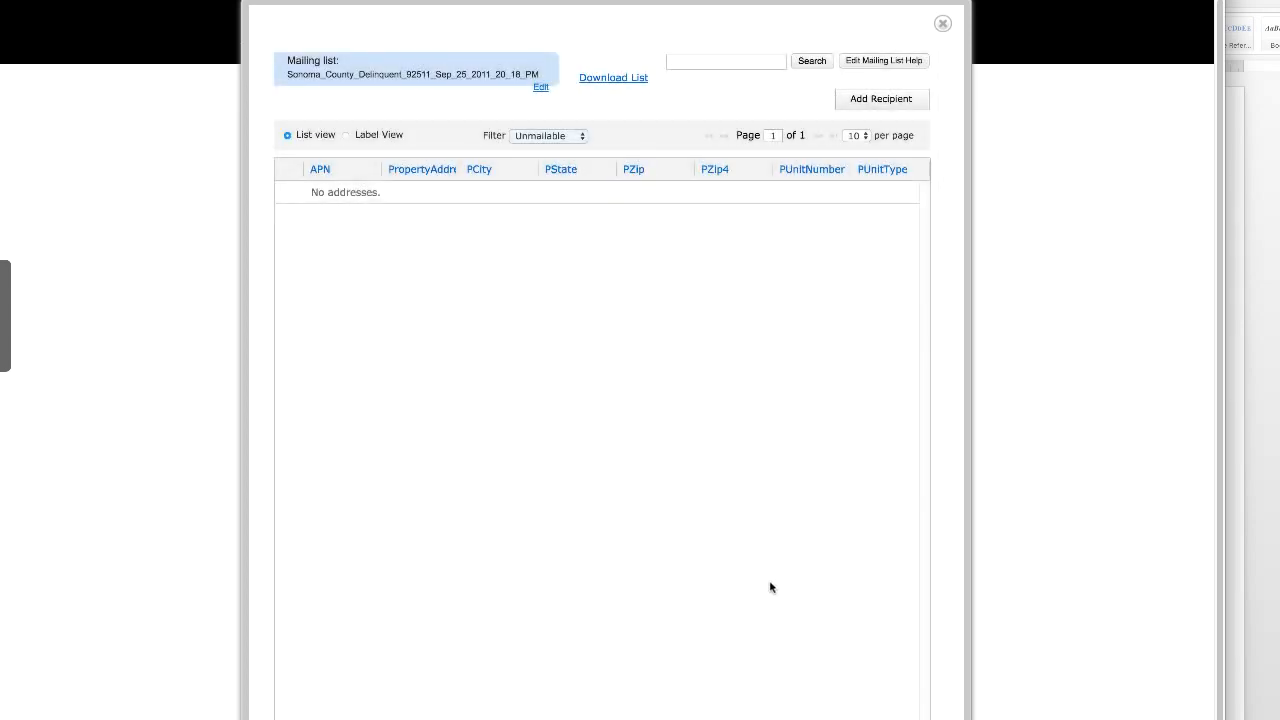
left_click(893, 716)
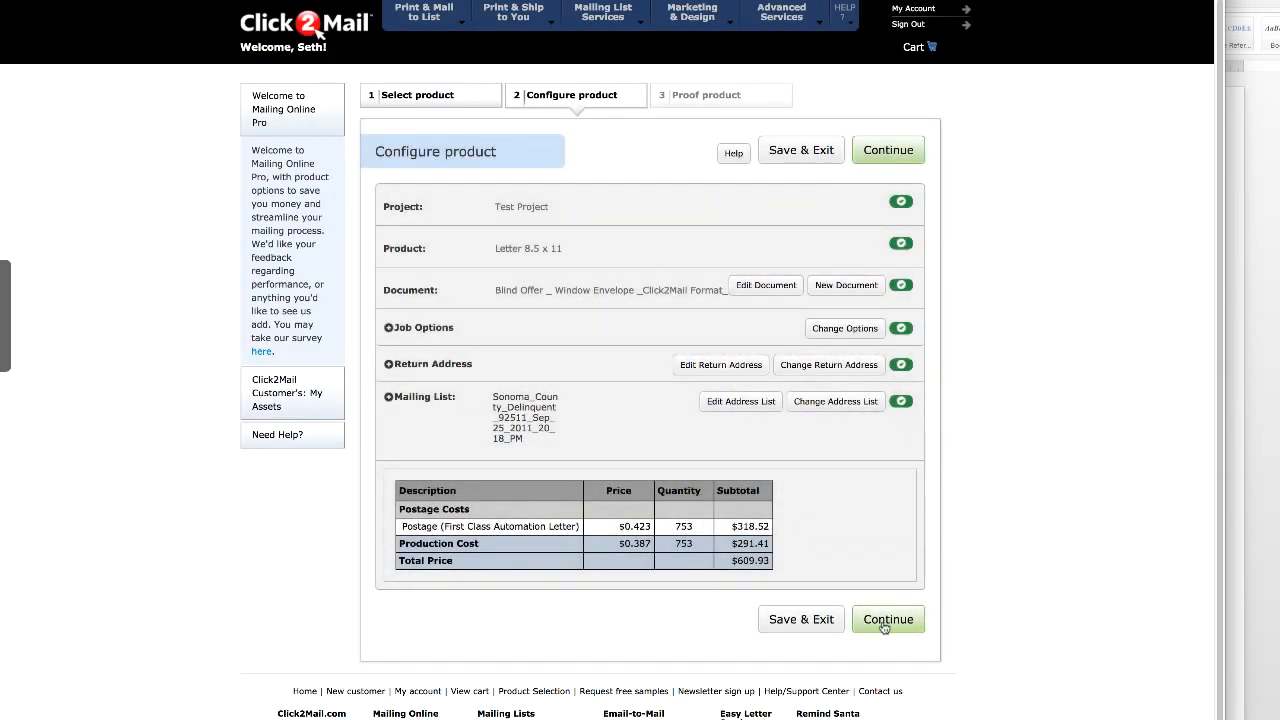
Step: Continue to the proofing stage, download the proof, and inspect its placeholder text fields on the letter and purchase agreement pages
left_click(886, 621)
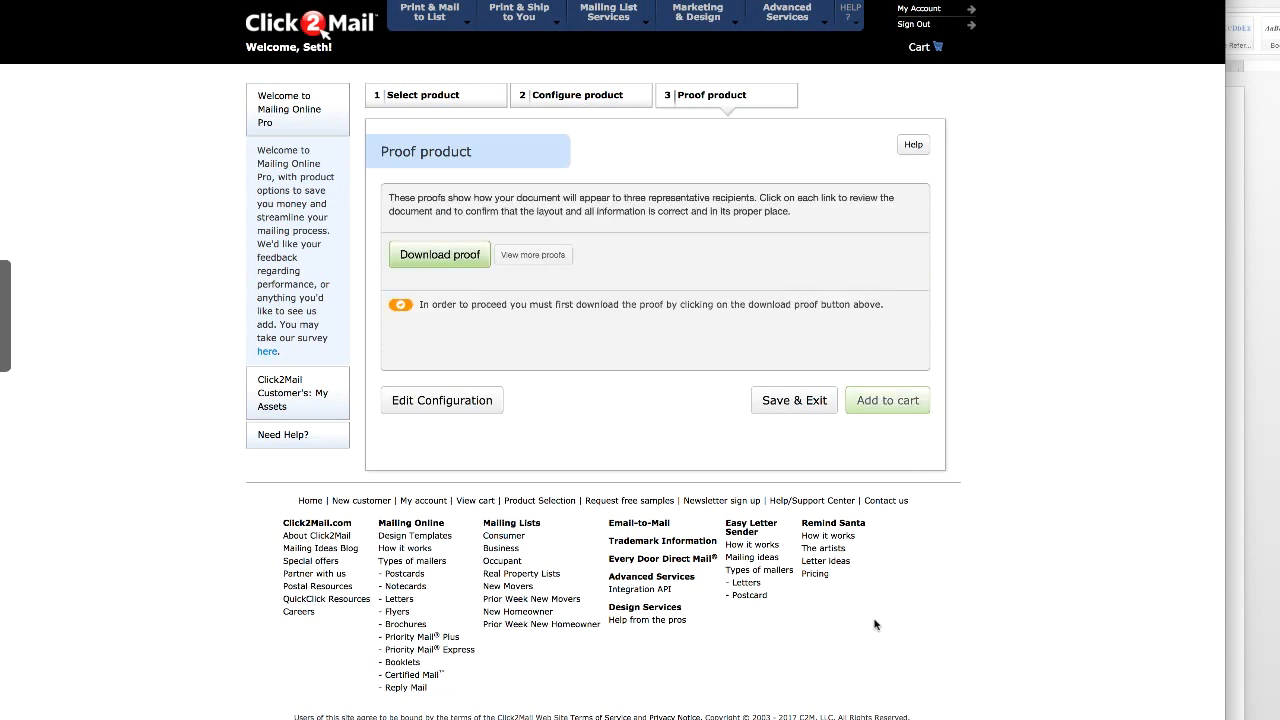
left_click(470, 258)
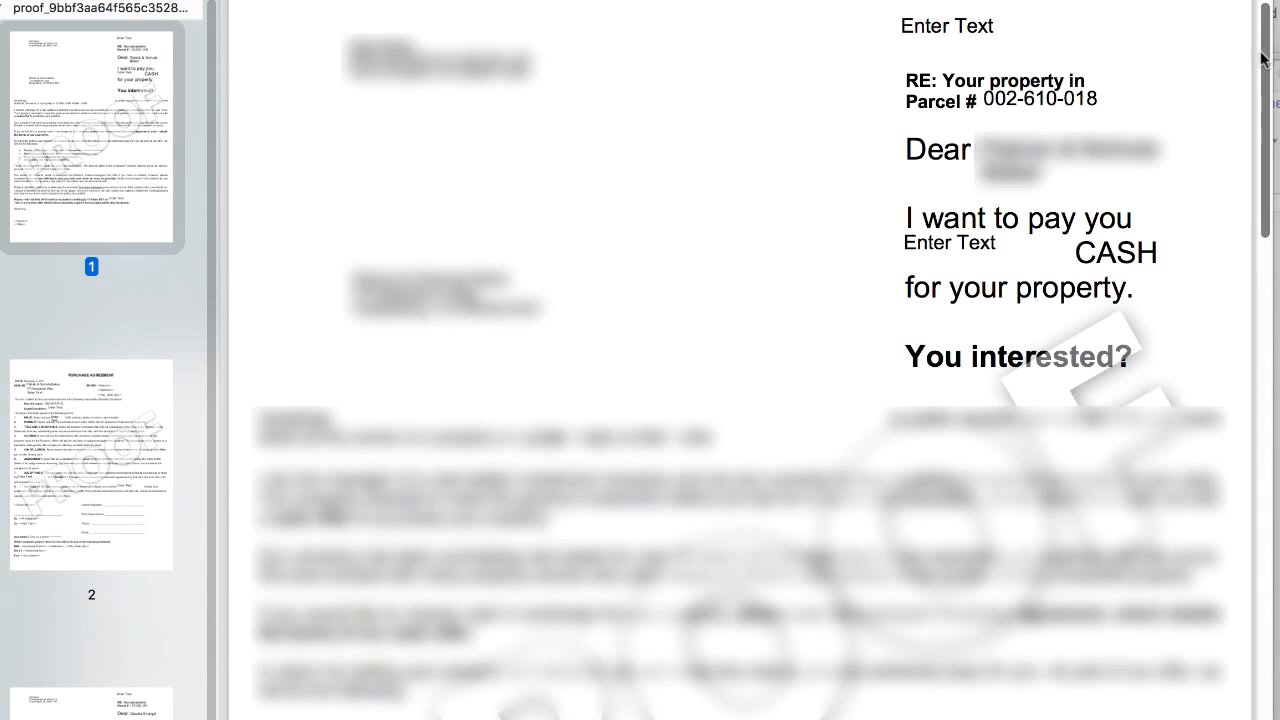
left_click_drag(1016, 23, 871, 22)
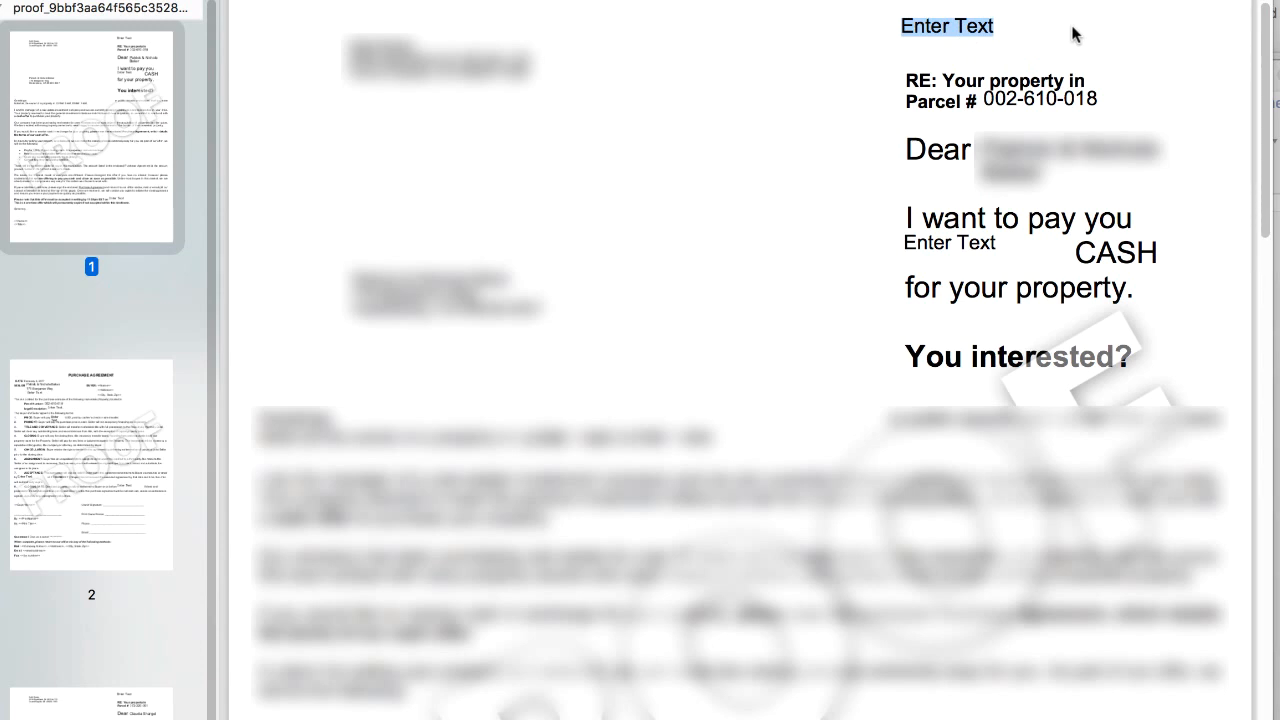
left_click_drag(1031, 242, 894, 246)
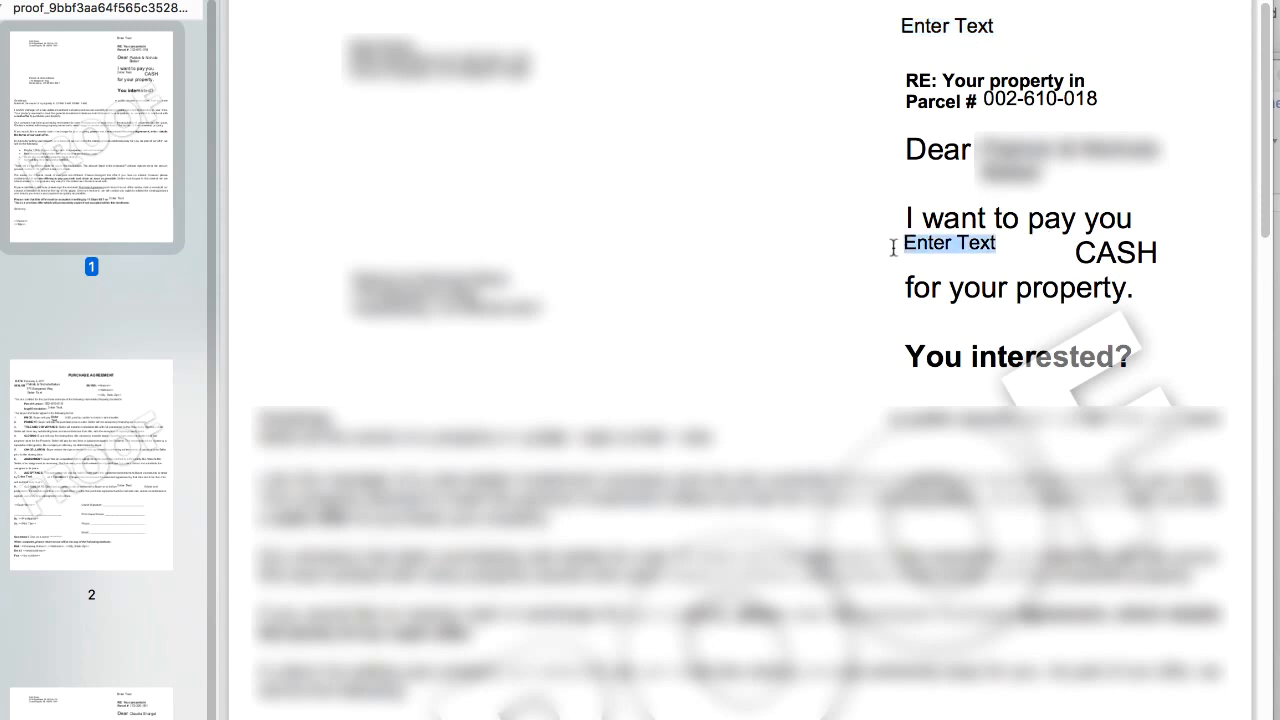
left_click(938, 246)
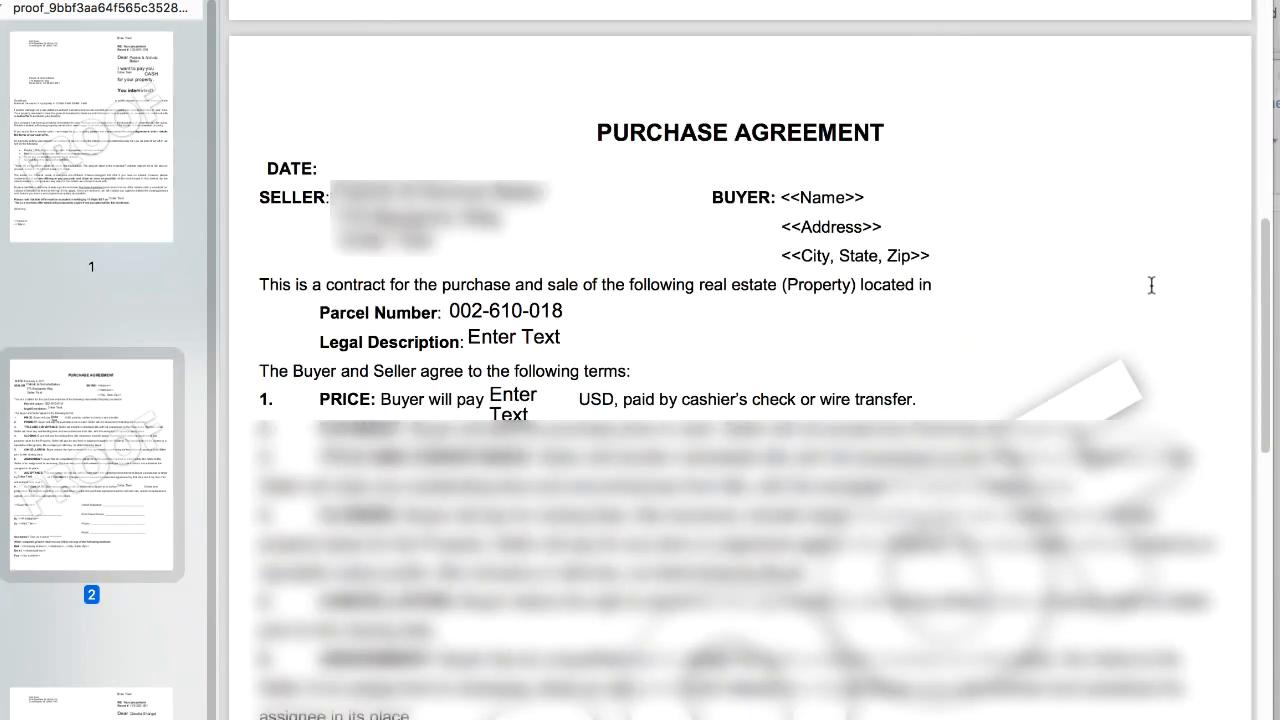
left_click_drag(991, 260, 955, 168)
left_click(955, 168)
Step: Approve the reviewed proofs and enter the approver's initials
scroll(578, 410, "up", 10)
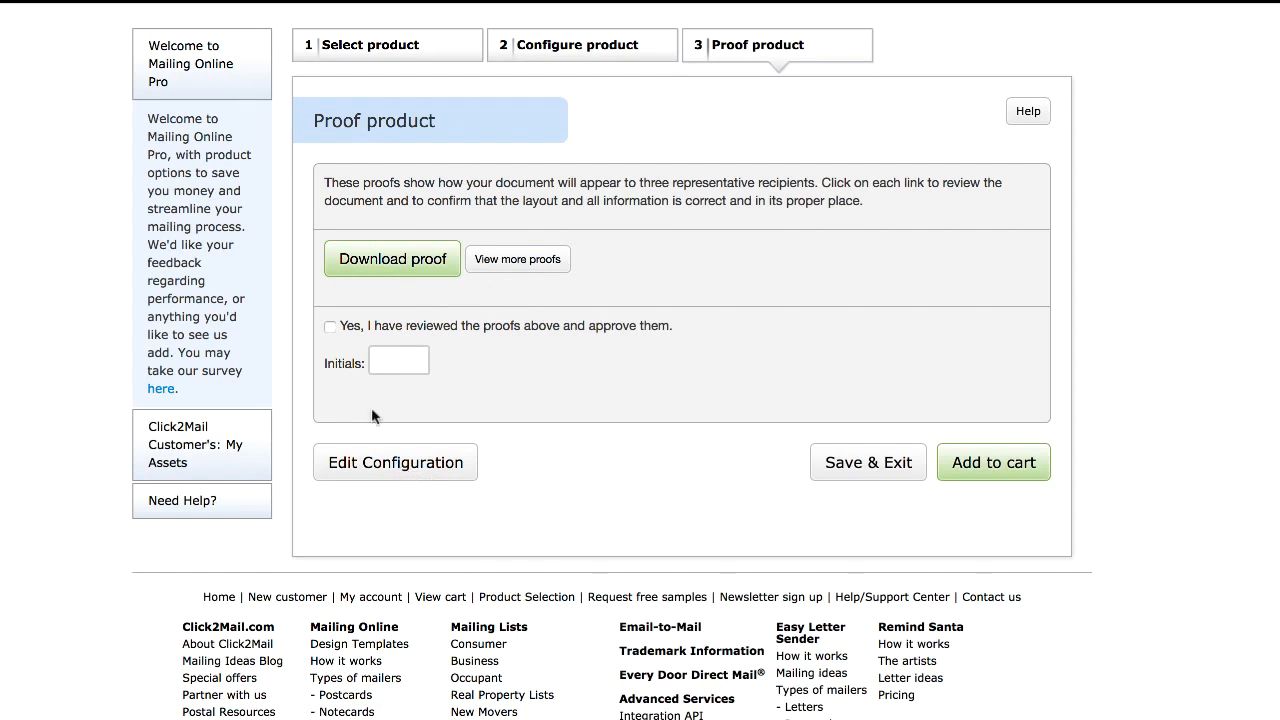
left_click(330, 327)
left_click(416, 360)
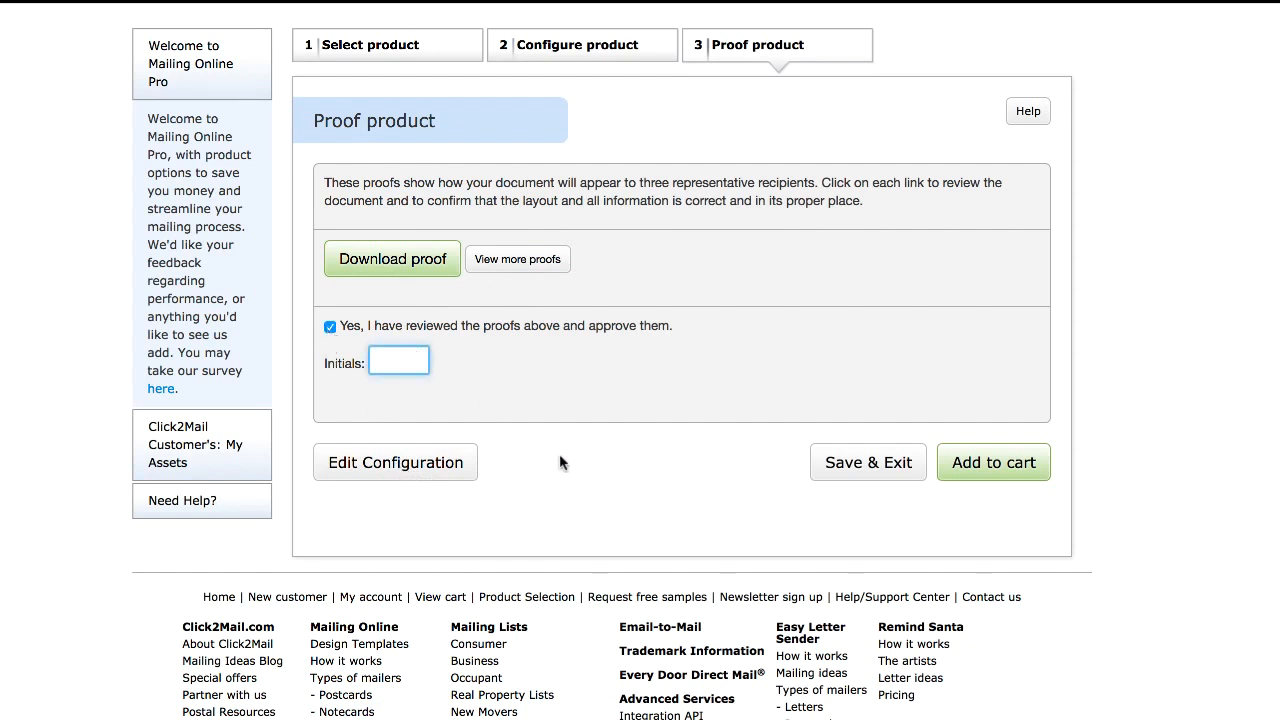
type("SW")
Step: Add the mailing to the cart and choose to finish checkout
left_click(979, 467)
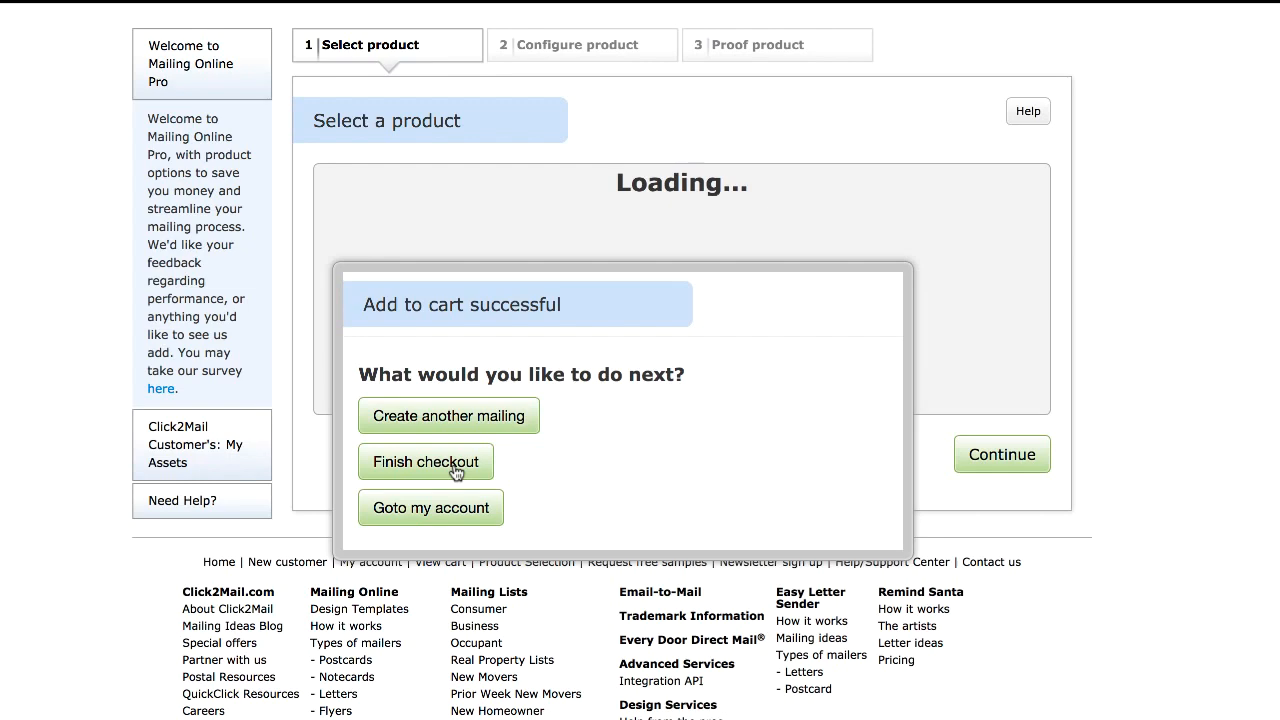
left_click(455, 472)
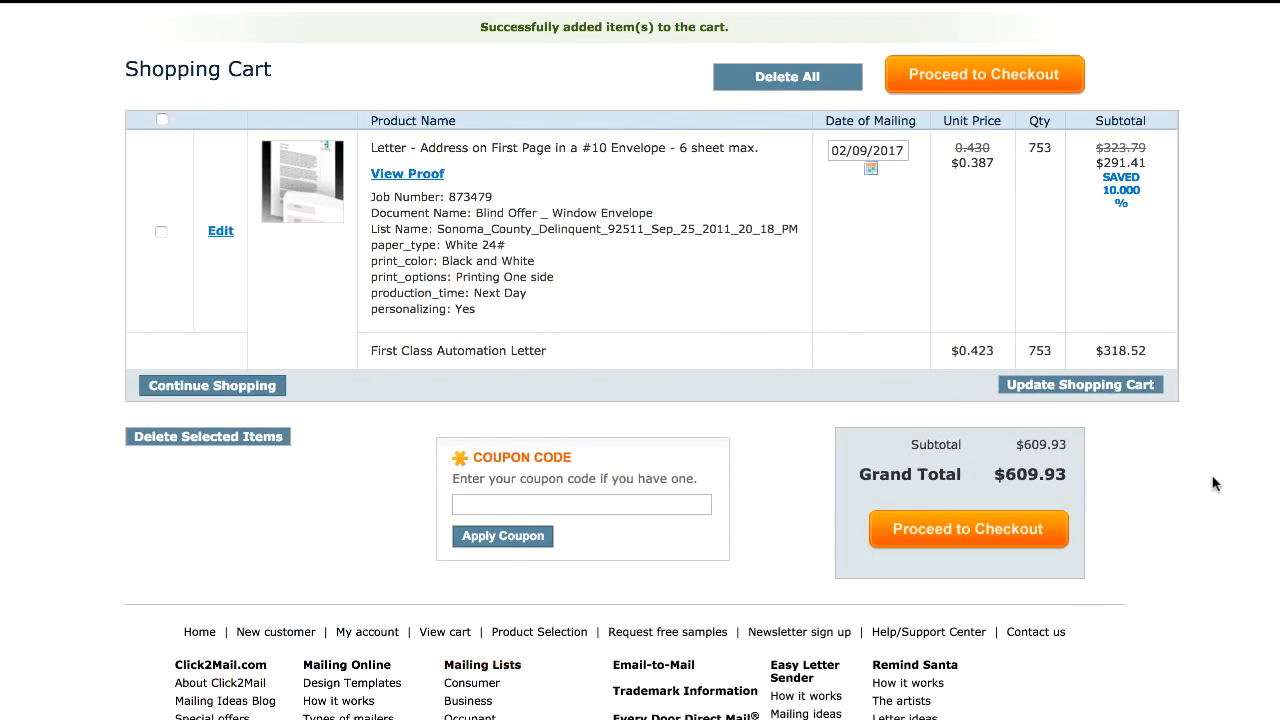